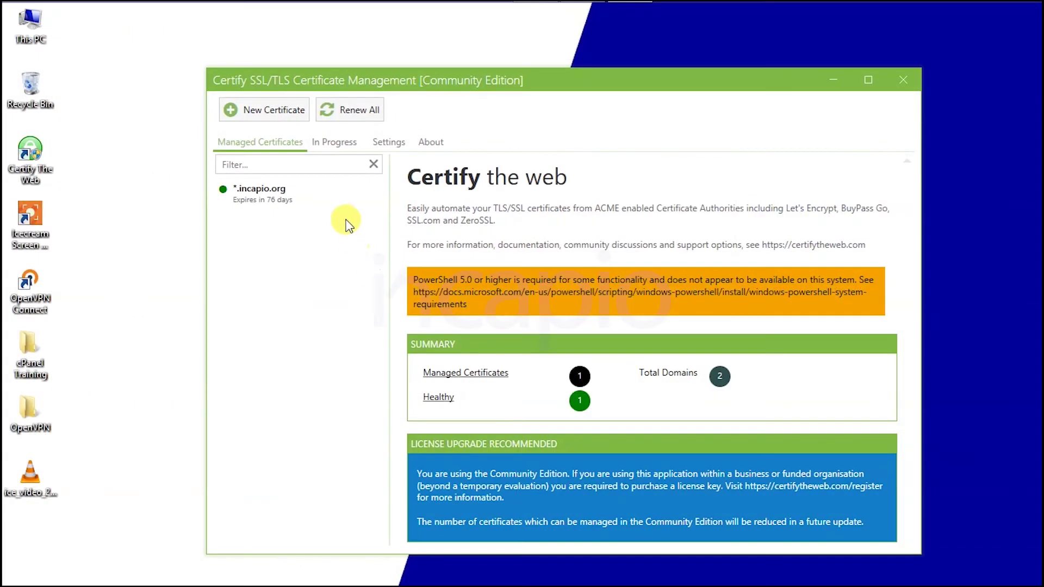
Step: Register a new Let's Encrypt account with the contact e-mail, agreeing to the terms
{"action": "left_click", "coordinate": [276, 191]}
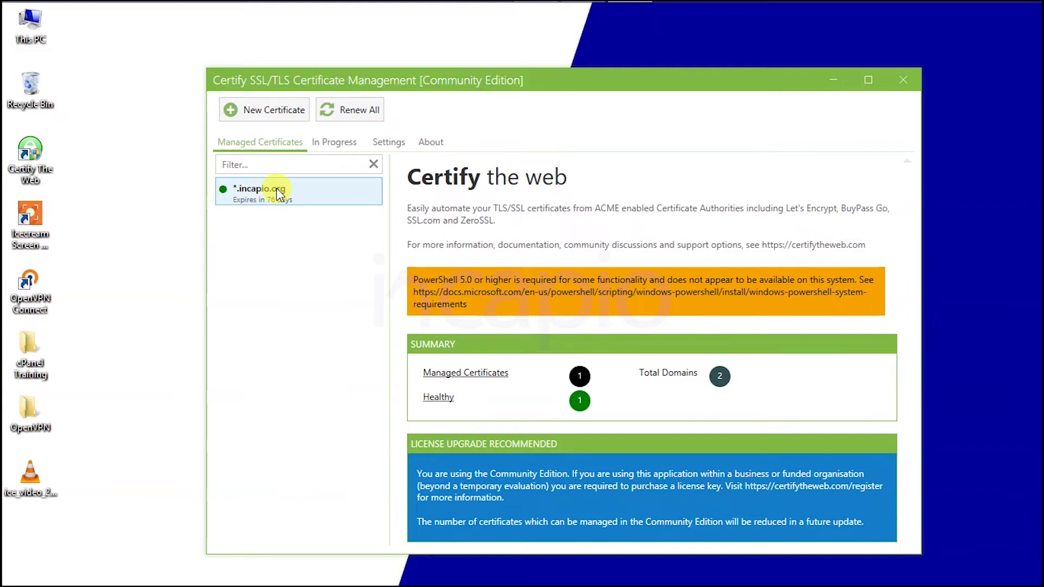
{"action": "left_click", "coordinate": [395, 141]}
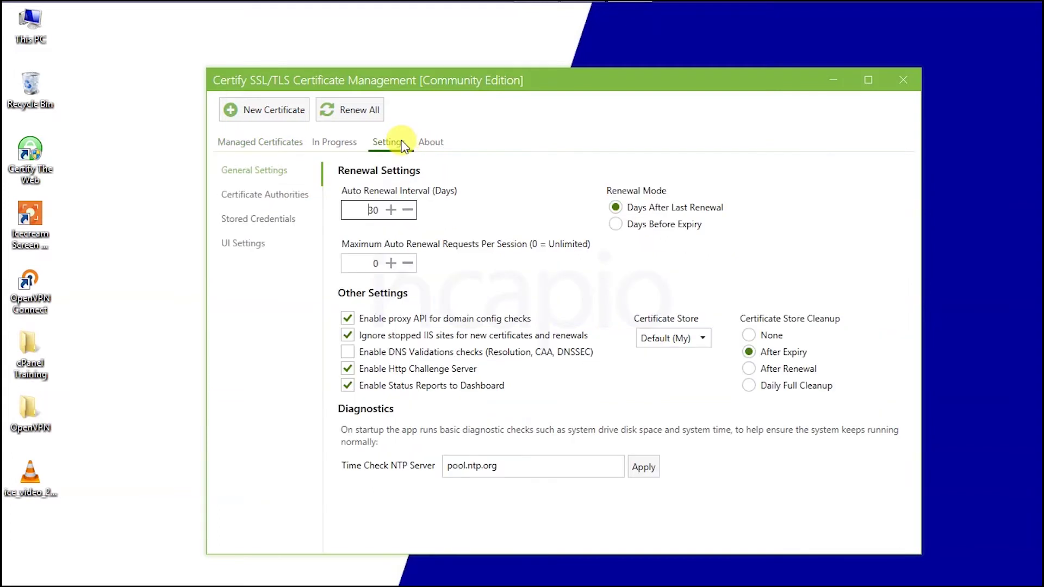
{"action": "left_click", "coordinate": [280, 197]}
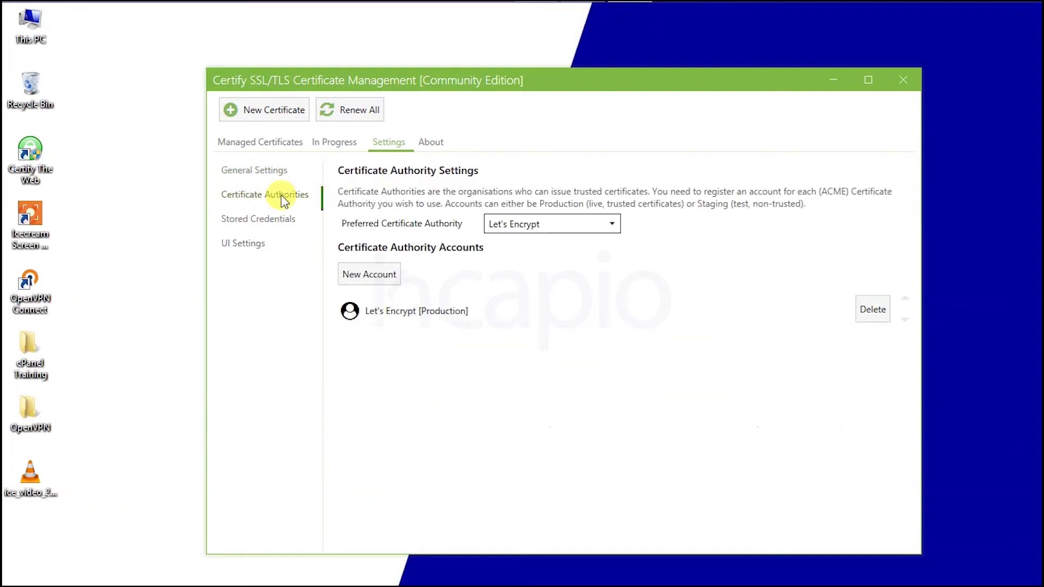
{"action": "left_click", "coordinate": [356, 275]}
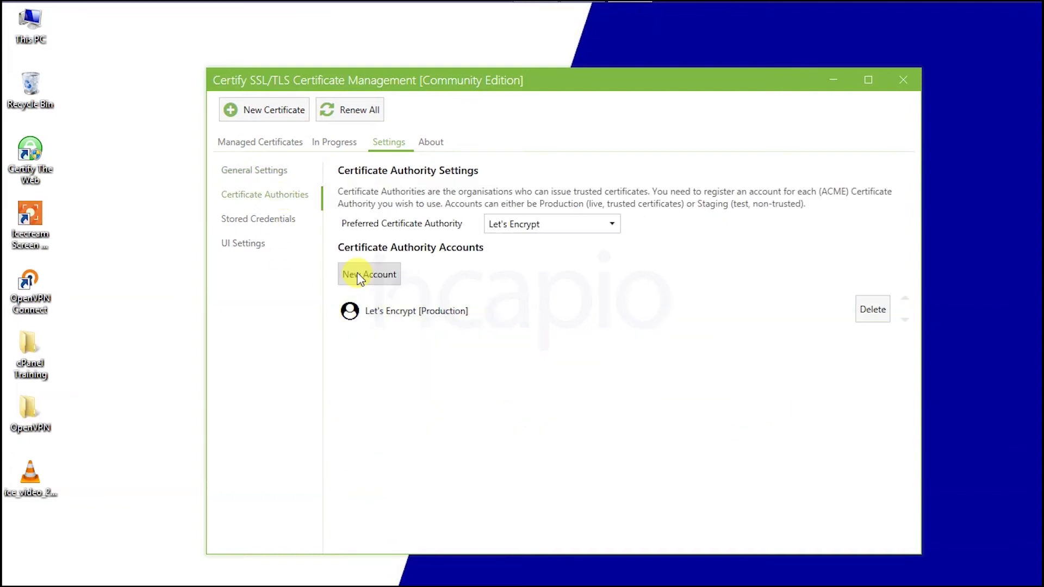
{"action": "left_click", "coordinate": [488, 278]}
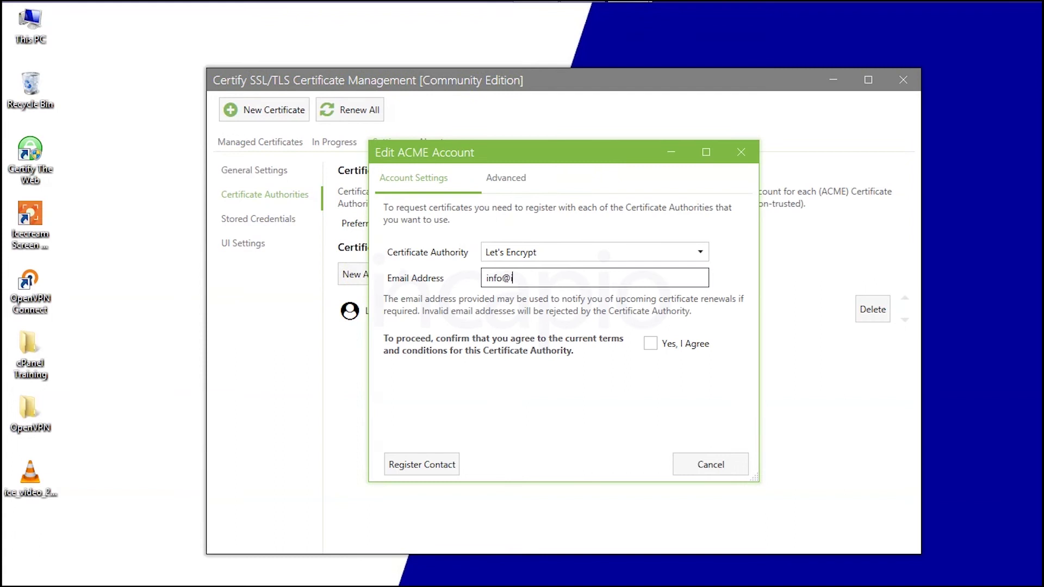
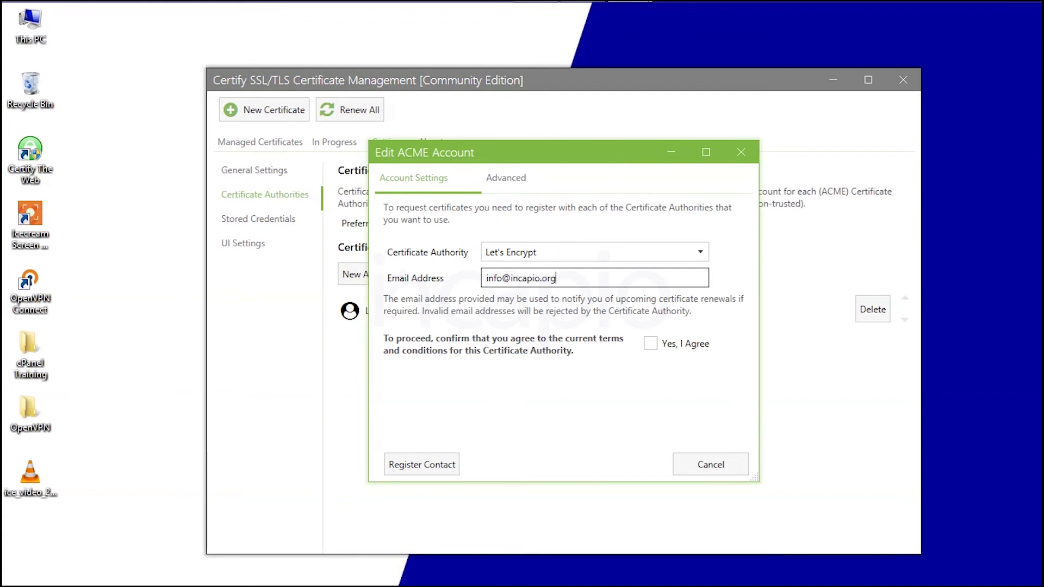
{"action": "left_click", "coordinate": [655, 345]}
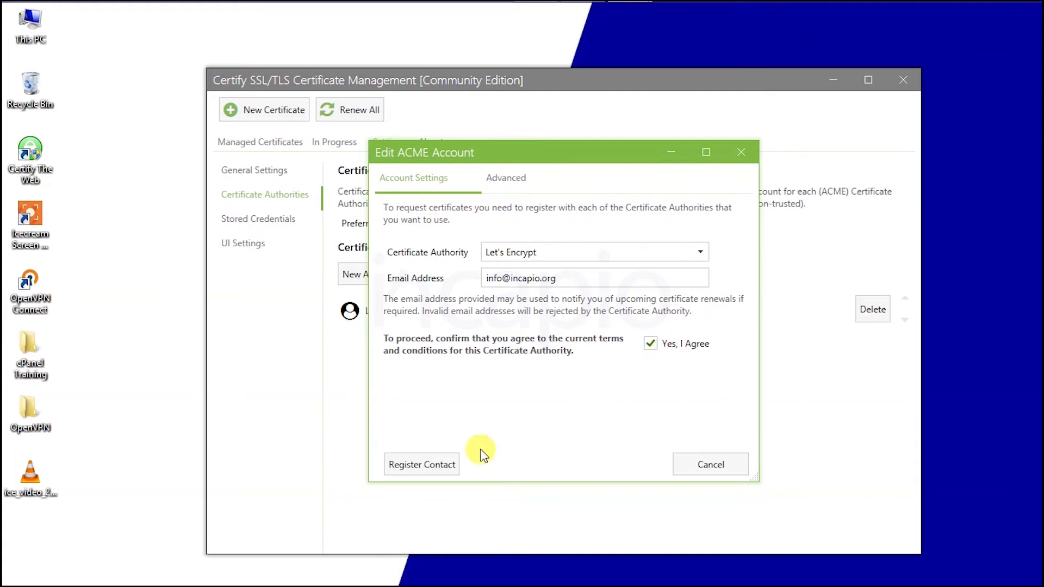
{"action": "left_click", "coordinate": [398, 469]}
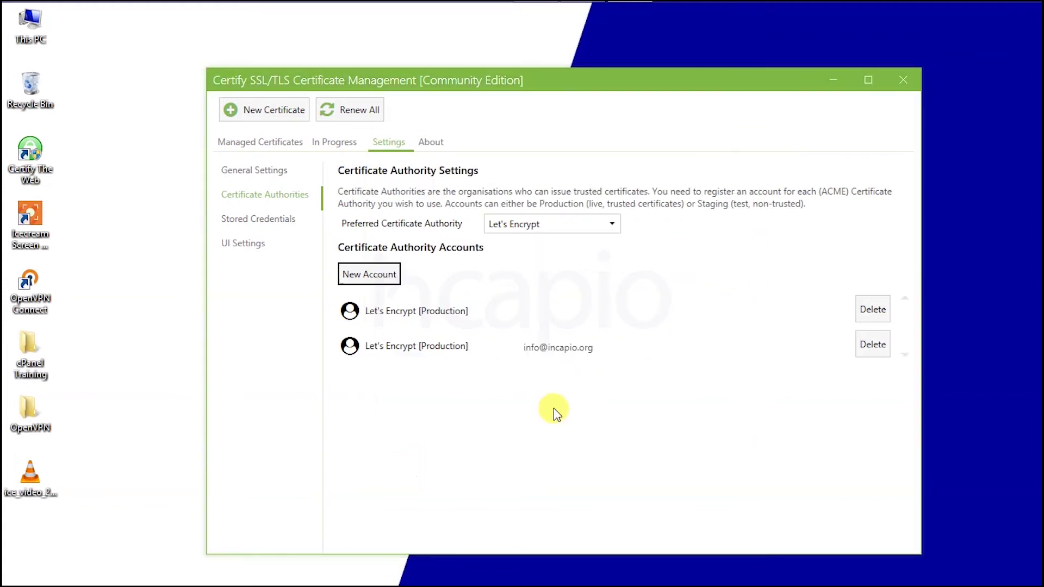
{"action": "left_click", "coordinate": [237, 161]}
{"action": "left_click", "coordinate": [238, 109]}
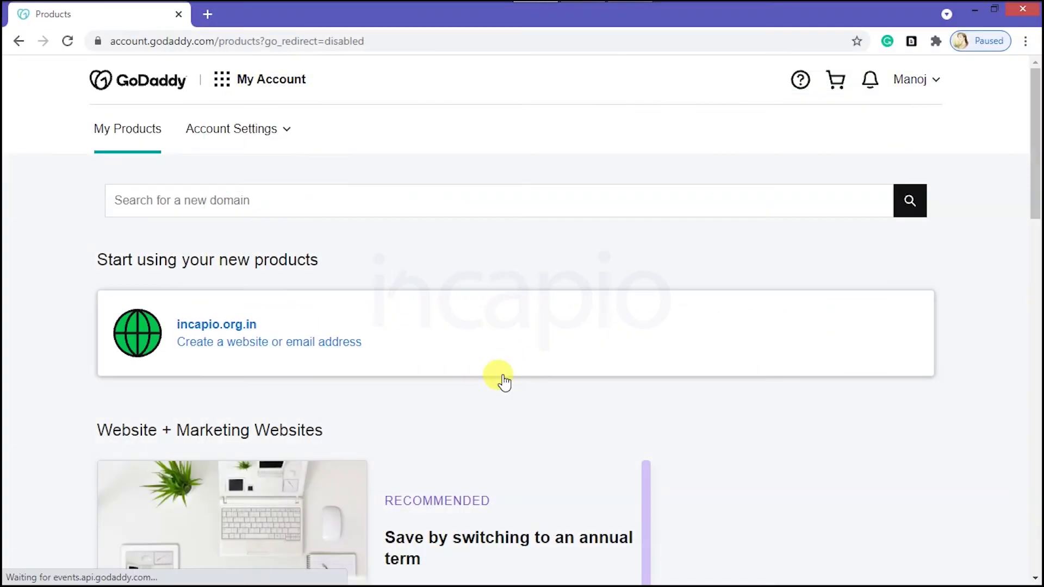
Step: Open GoDaddy's Manage DNS page for incapio.org.in from its domain card menu
{"action": "scroll", "coordinate": [503, 381], "scroll_direction": "down", "scroll_amount": 12}
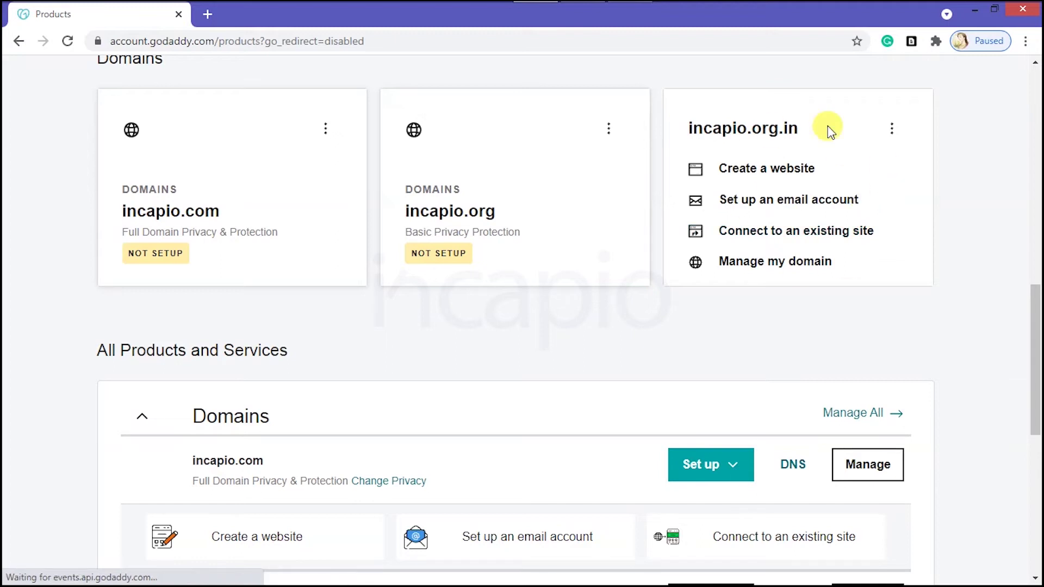
{"action": "left_click", "coordinate": [893, 130]}
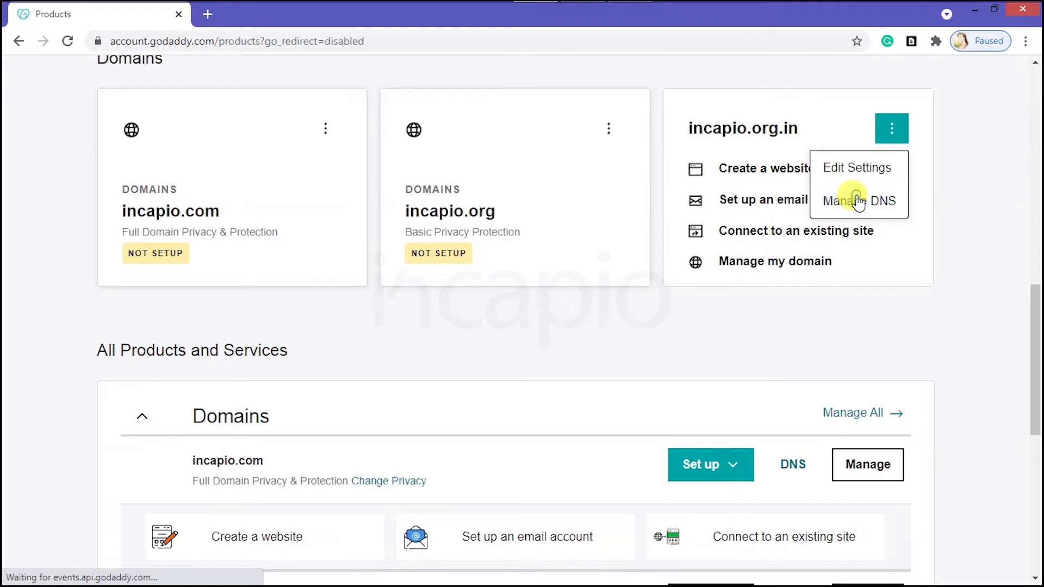
{"action": "left_click", "coordinate": [859, 201]}
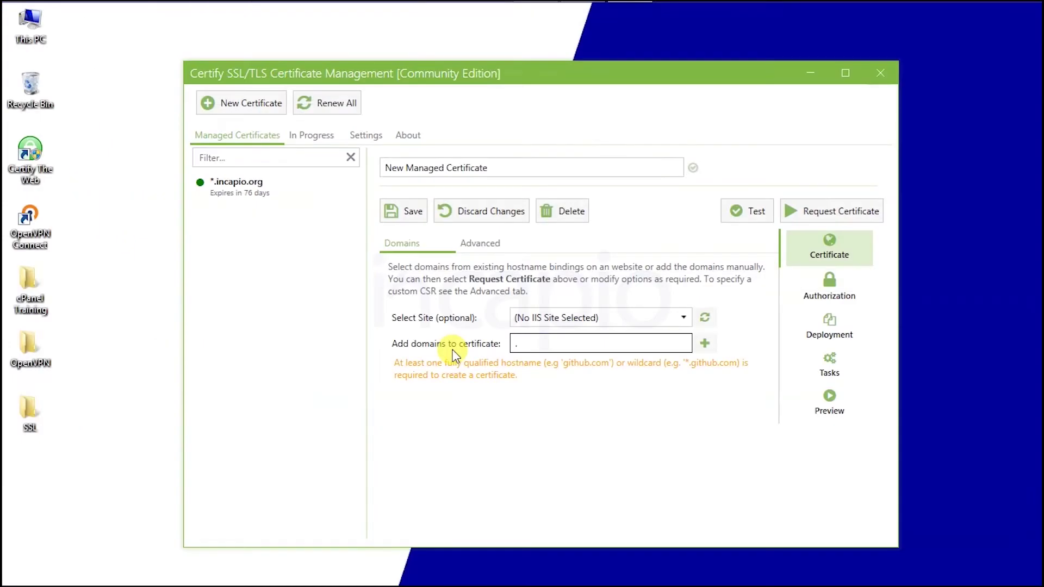
Step: Add *.incapio.org.in and the non-wildcard incapio.org.in to the new certificate's domains
{"action": "type", "text": ".incapio.org.in"}
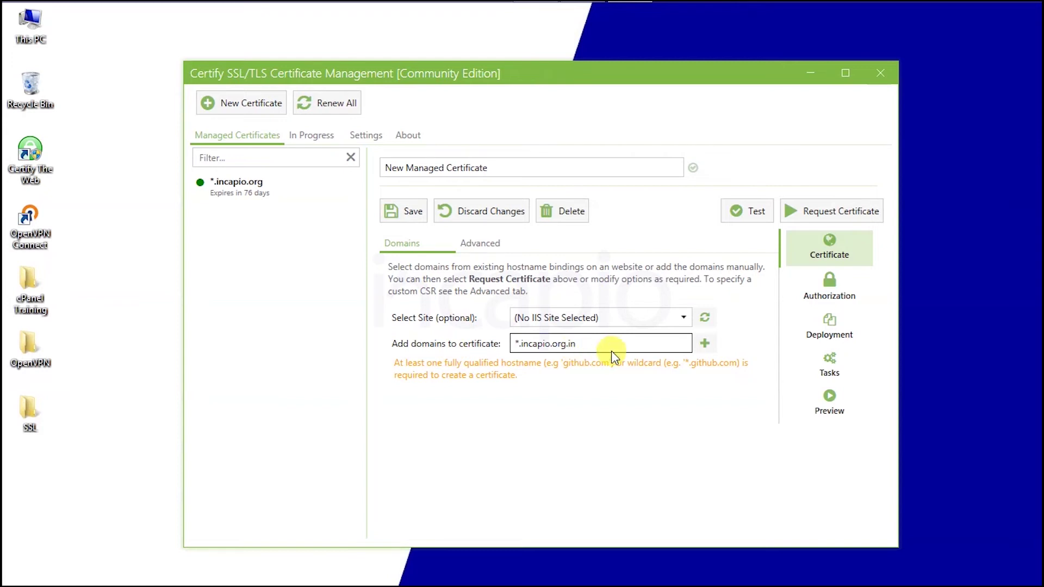
{"action": "left_click", "coordinate": [704, 345]}
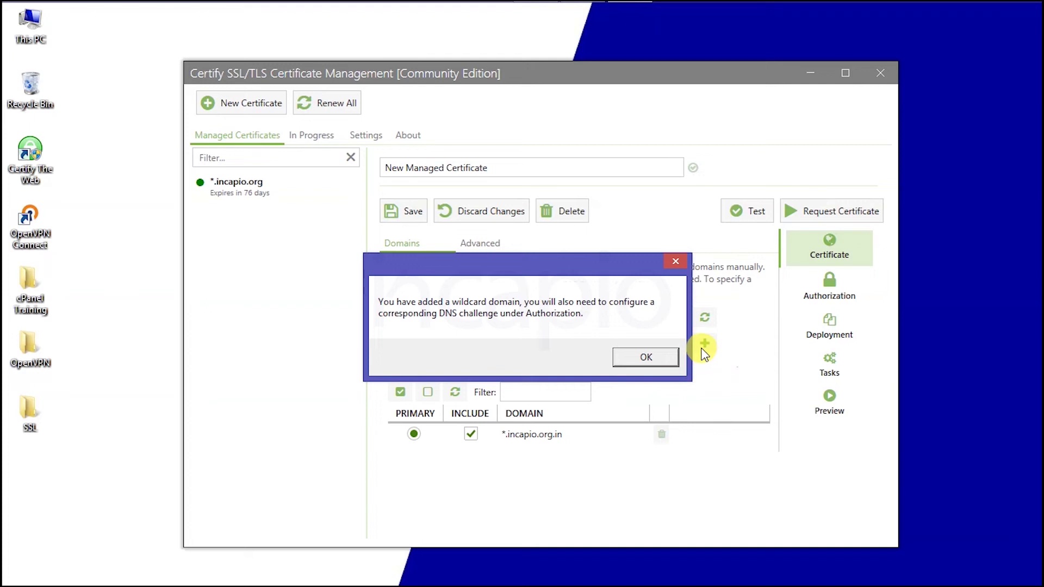
{"action": "left_click", "coordinate": [664, 357]}
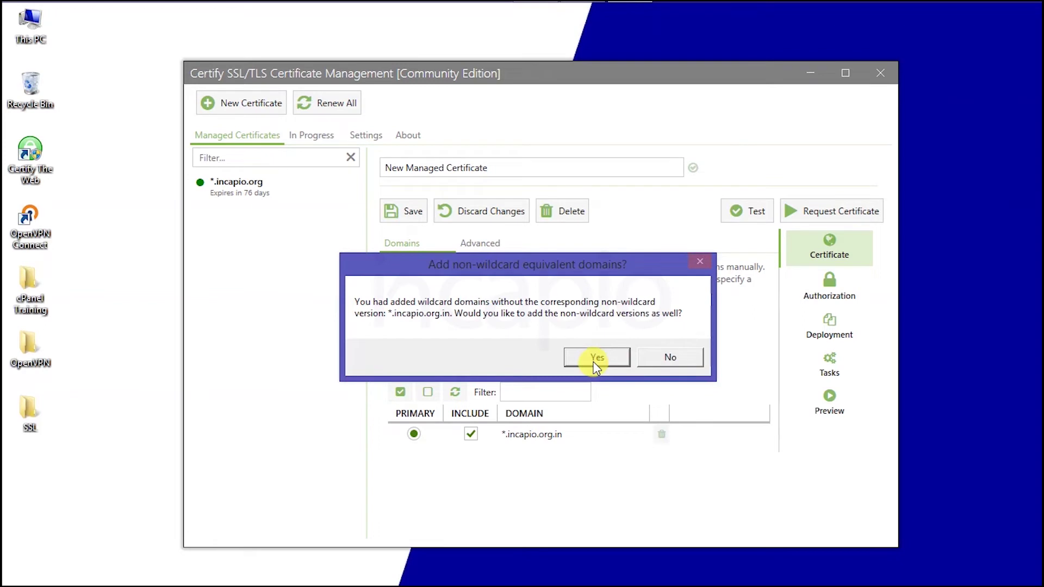
{"action": "left_click", "coordinate": [596, 358]}
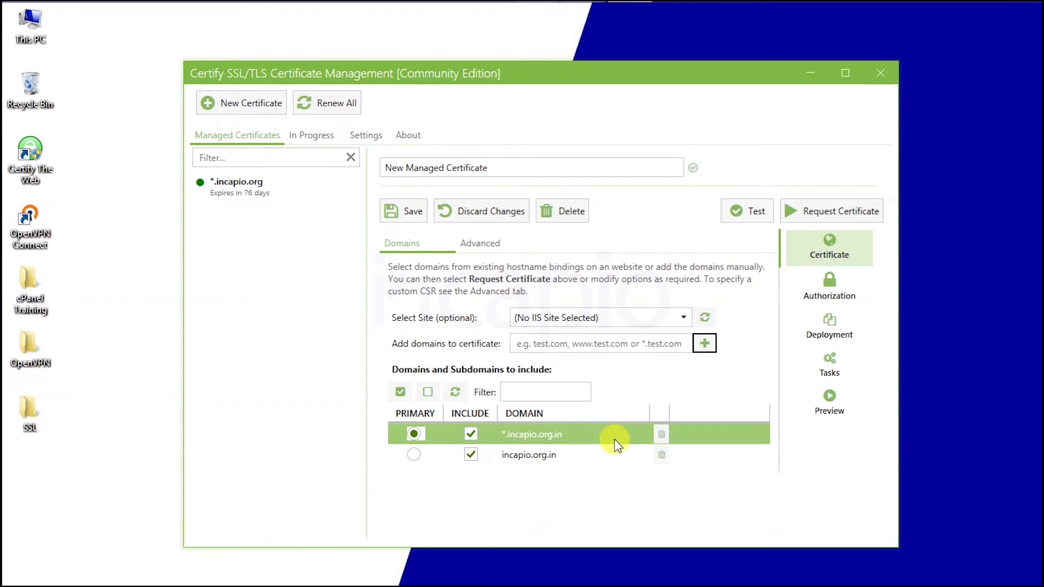
{"action": "left_click", "coordinate": [827, 294]}
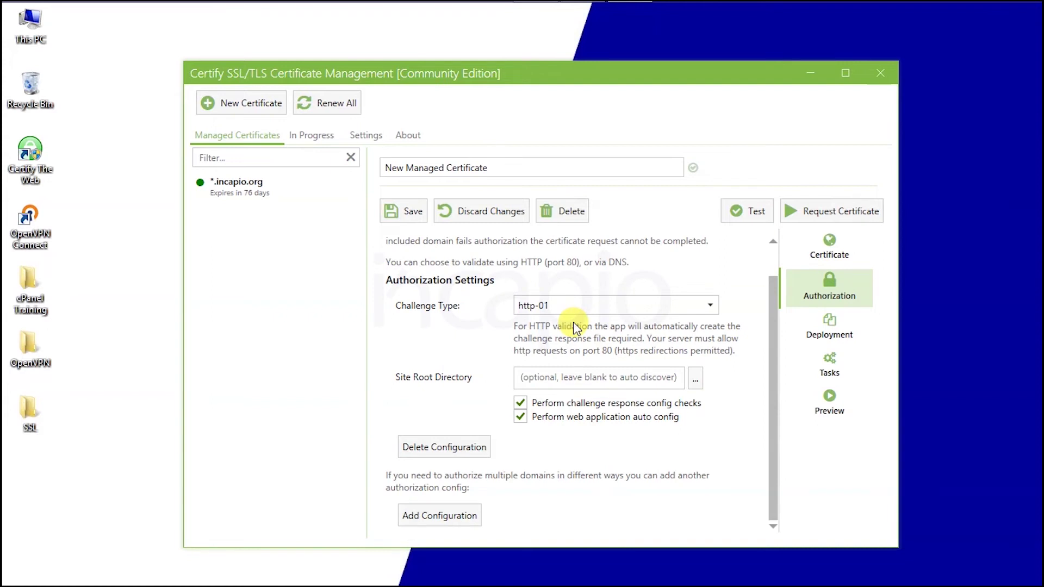
Step: Set authorization to the dns-01 challenge with manual DNS updates, then test the configuration
{"action": "left_click", "coordinate": [572, 307]}
{"action": "left_click", "coordinate": [571, 340]}
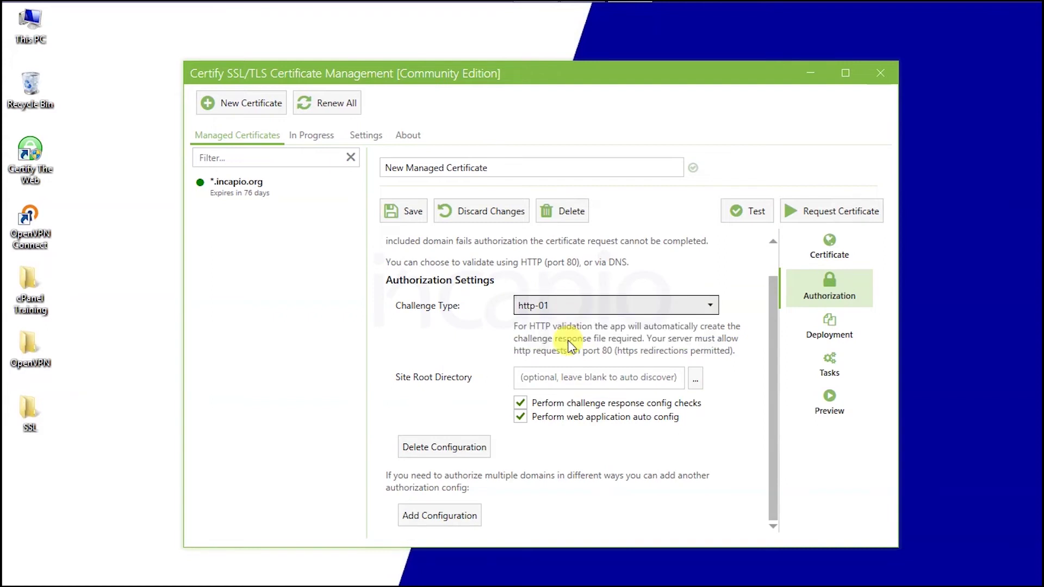
{"action": "left_click", "coordinate": [571, 377]}
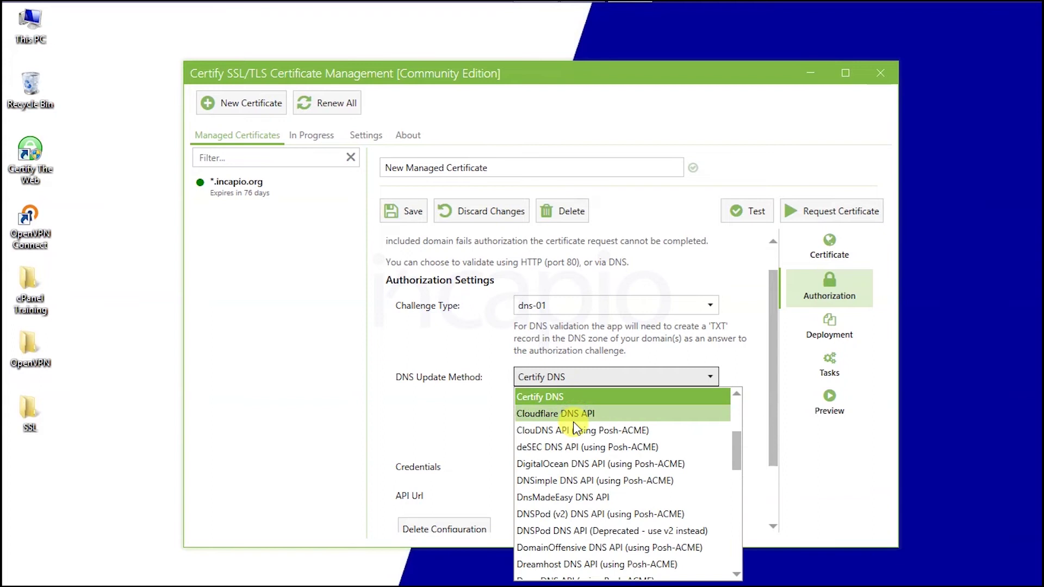
{"action": "scroll", "coordinate": [574, 419], "scroll_direction": "up", "scroll_amount": 3}
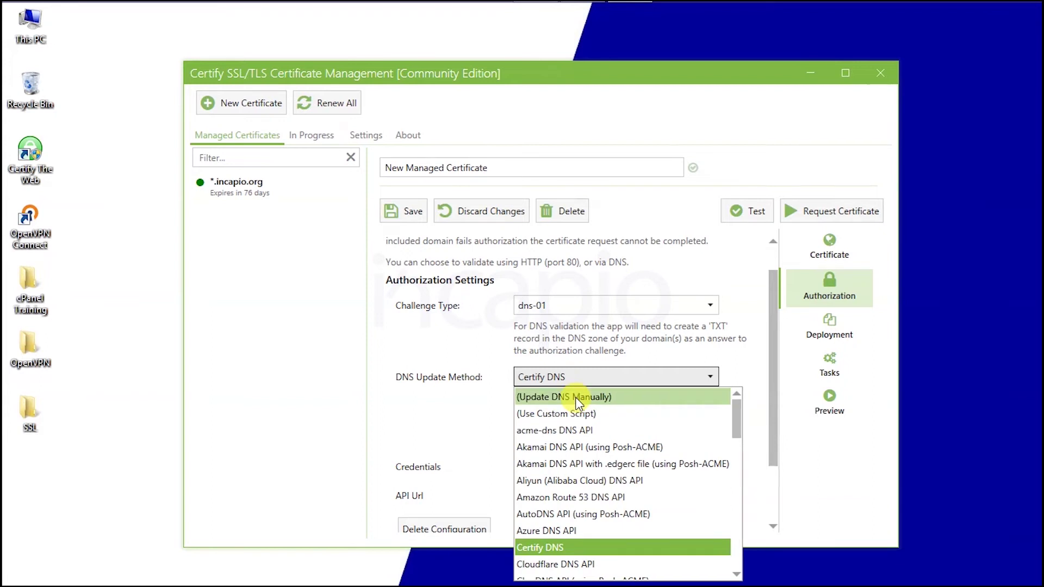
{"action": "left_click", "coordinate": [571, 398]}
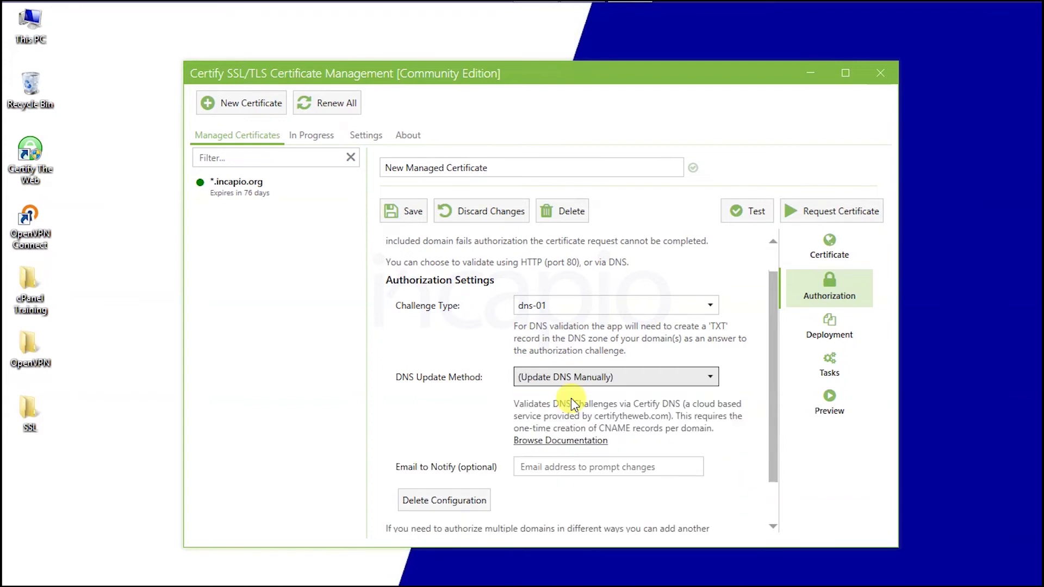
{"action": "left_click", "coordinate": [674, 375]}
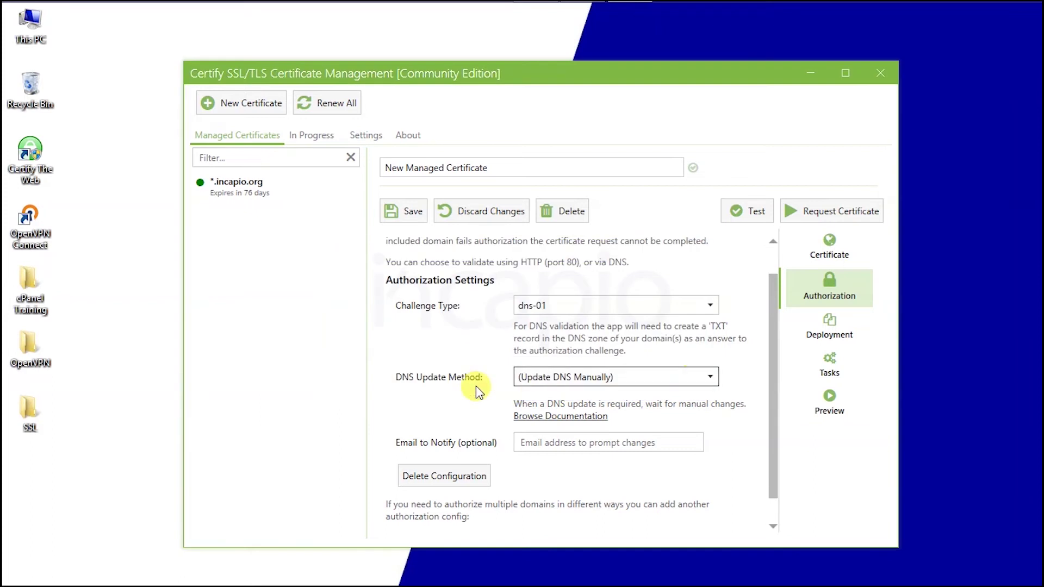
{"action": "scroll", "coordinate": [474, 385], "scroll_direction": "down", "scroll_amount": 1}
{"action": "scroll", "coordinate": [471, 383], "scroll_direction": "up", "scroll_amount": 2}
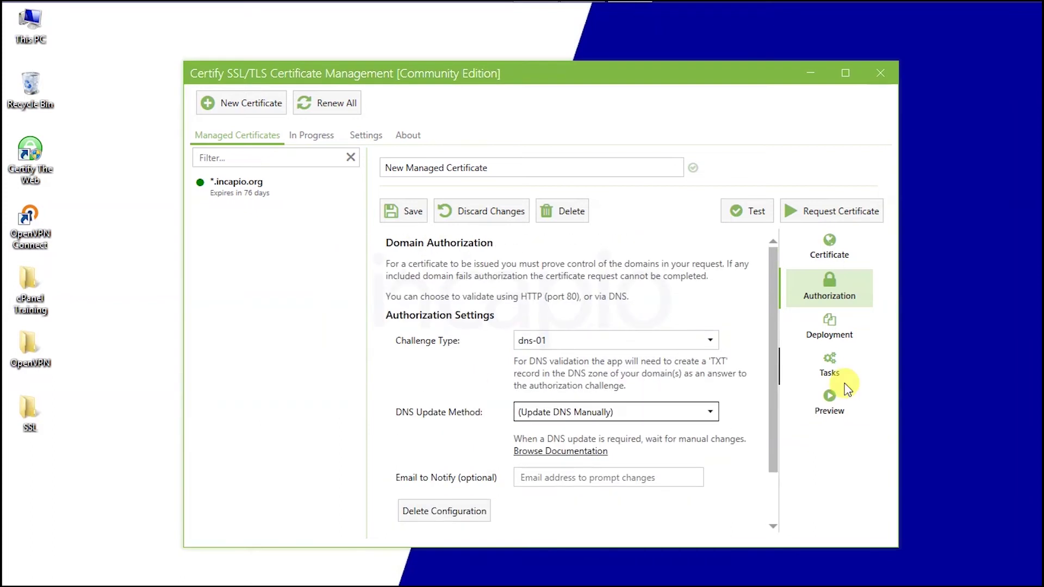
{"action": "left_click", "coordinate": [734, 217]}
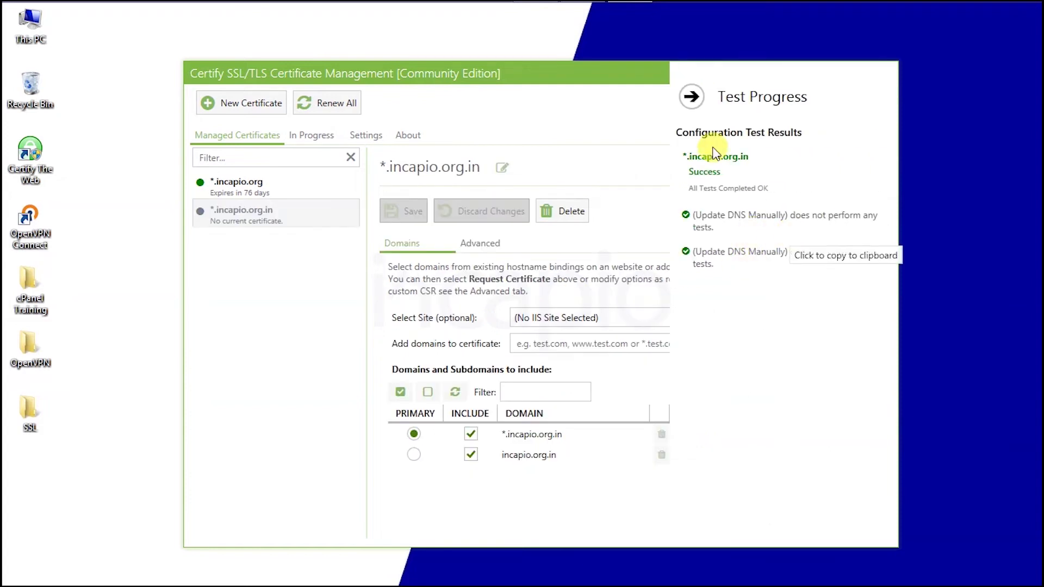
Step: Set the *.incapio.org.in certificate's deployment mode to Certificate Store Only
{"action": "left_click", "coordinate": [692, 97]}
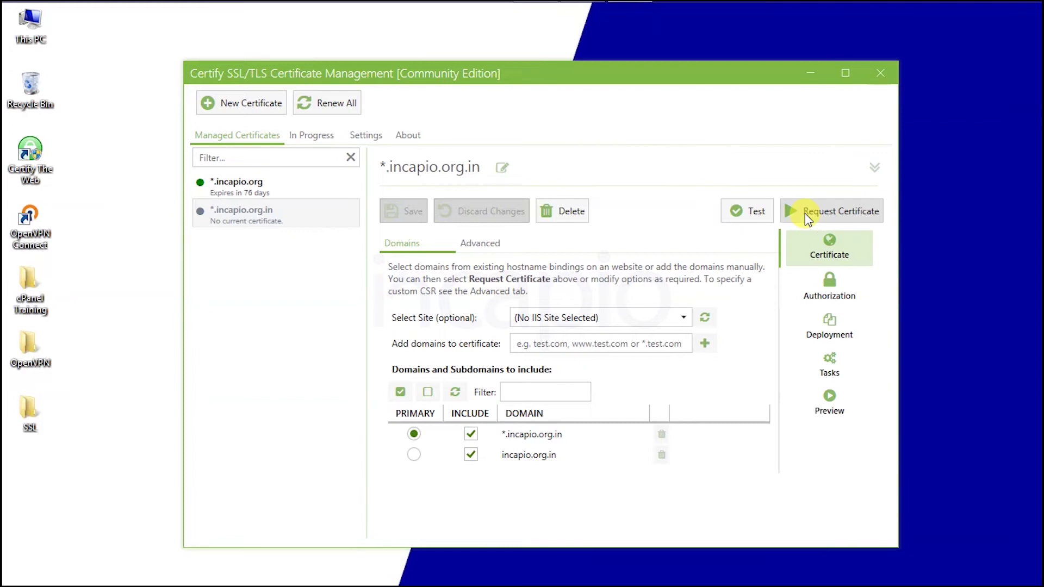
{"action": "left_click", "coordinate": [832, 329]}
{"action": "left_click", "coordinate": [505, 315]}
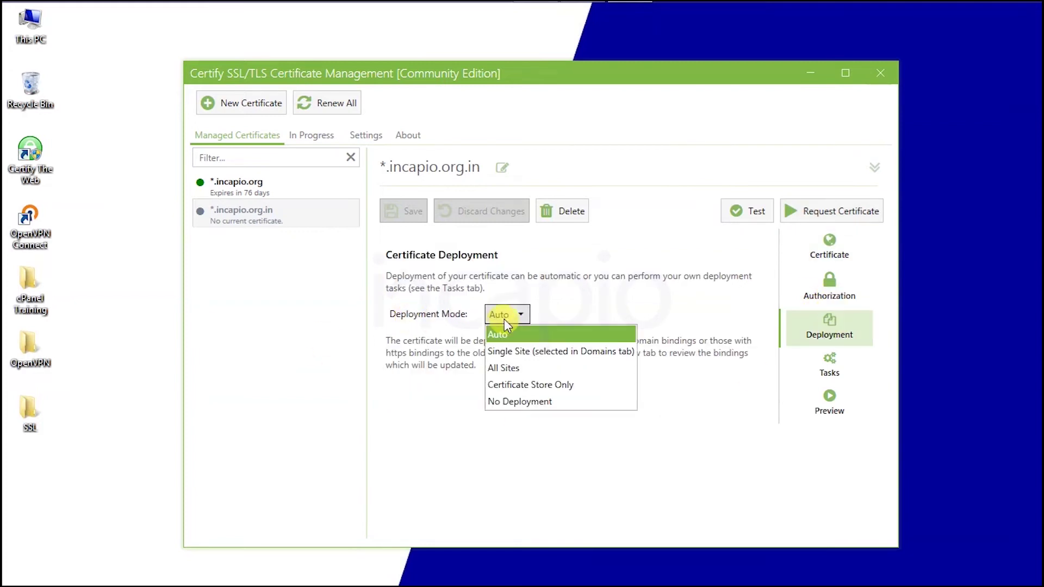
{"action": "left_click", "coordinate": [530, 386]}
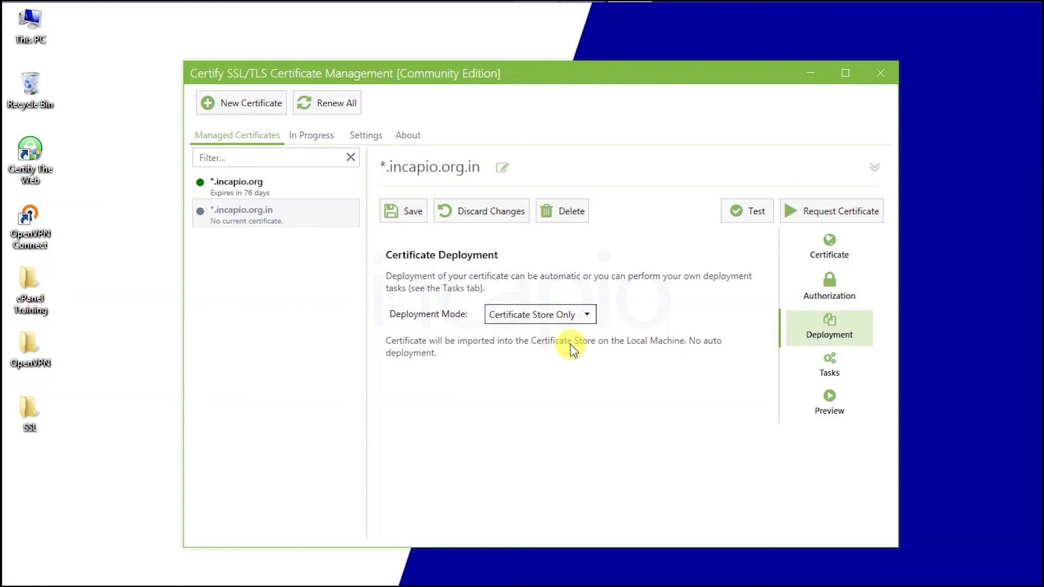
Step: Save and request the certificate, then select the _acme-challenge record name in its status
{"action": "left_click", "coordinate": [829, 251]}
{"action": "left_click", "coordinate": [835, 210]}
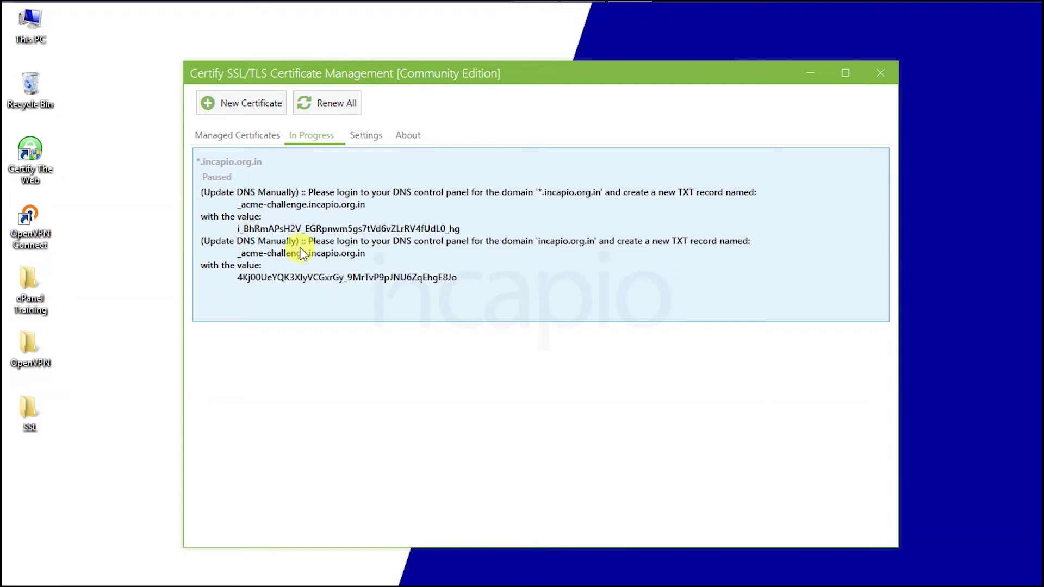
{"action": "left_click", "coordinate": [234, 137]}
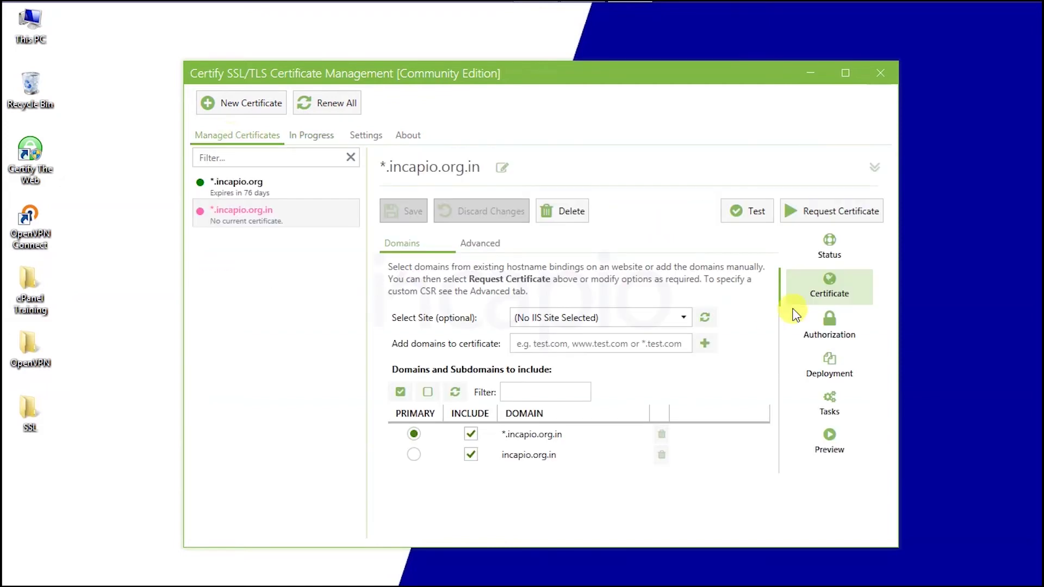
{"action": "left_click", "coordinate": [832, 251]}
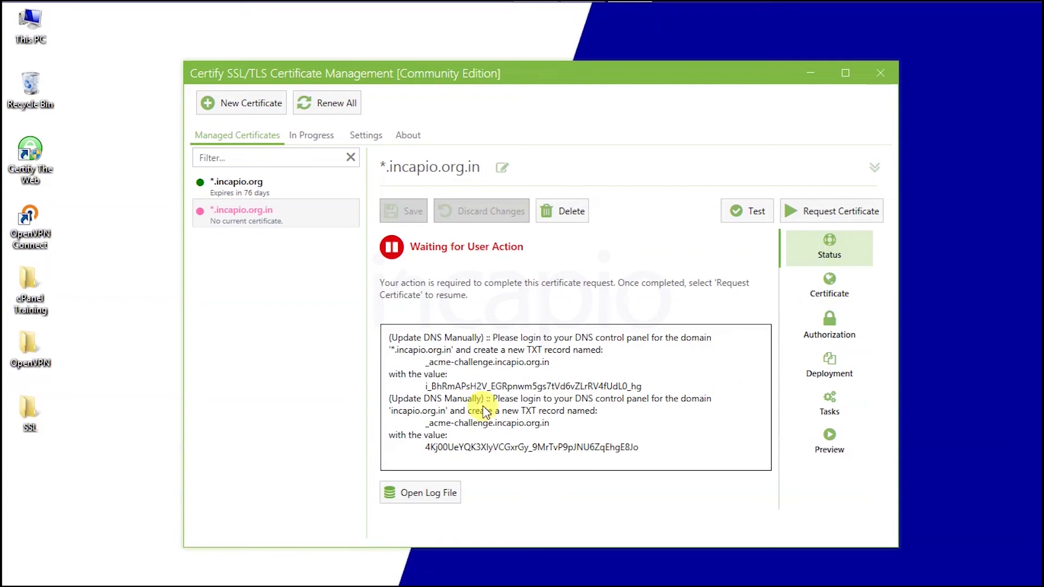
{"action": "left_click_drag", "start_coordinate": [432, 355], "coordinate": [499, 360]}
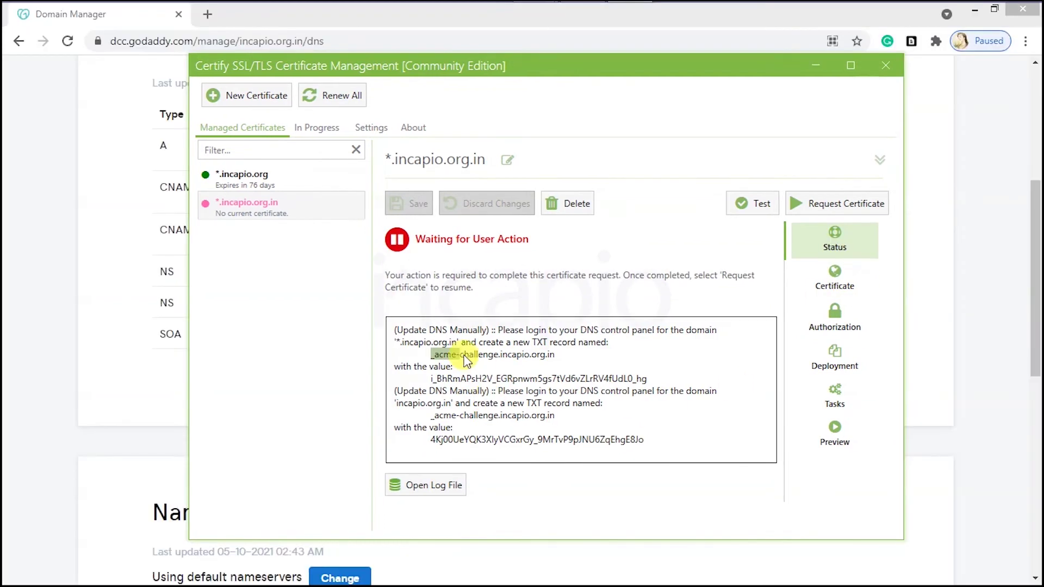
Step: Start a new GoDaddy TXT record with host _acme-challenge copied from Certify
{"action": "right_click", "coordinate": [491, 361]}
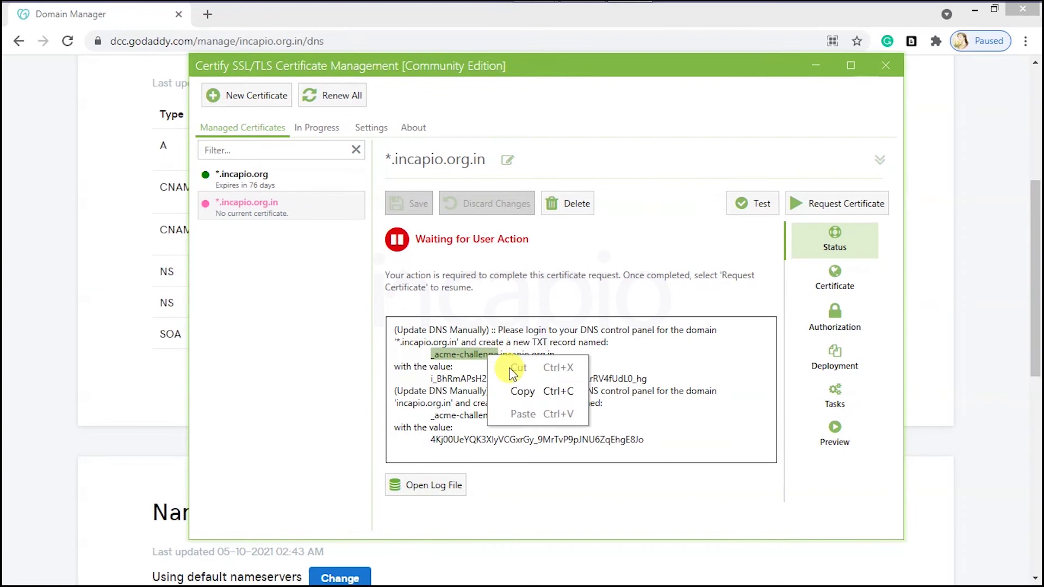
{"action": "left_click", "coordinate": [518, 390]}
{"action": "left_click", "coordinate": [172, 372]}
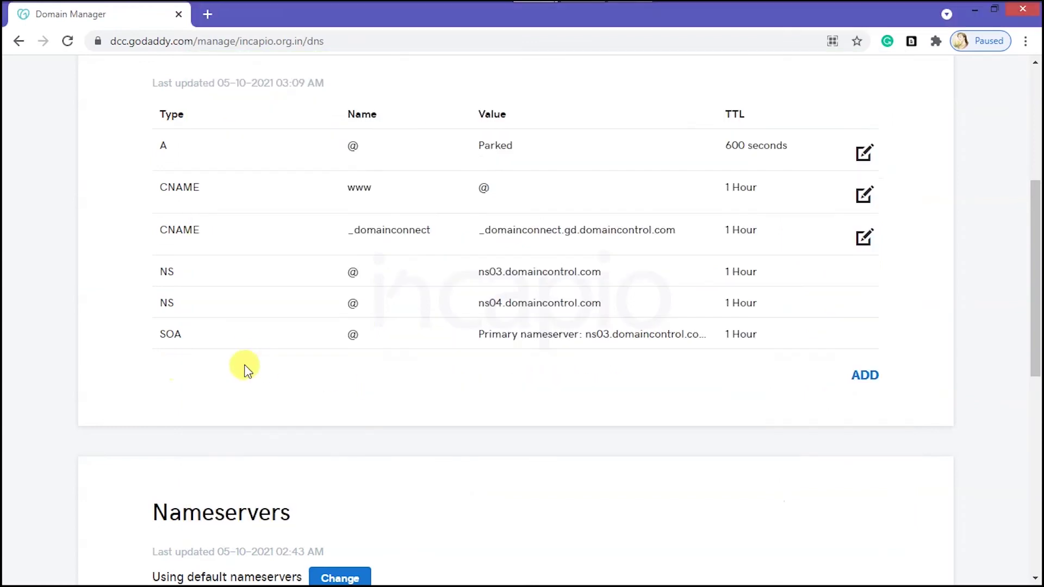
{"action": "left_click", "coordinate": [866, 377]}
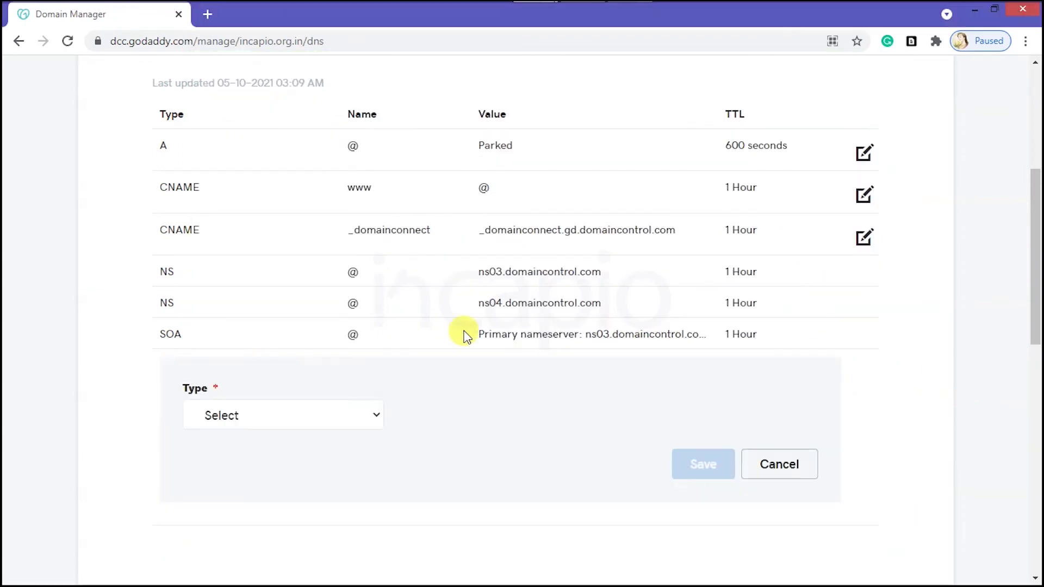
{"action": "left_click", "coordinate": [334, 420]}
{"action": "left_click", "coordinate": [252, 333]}
{"action": "right_click", "coordinate": [455, 409]}
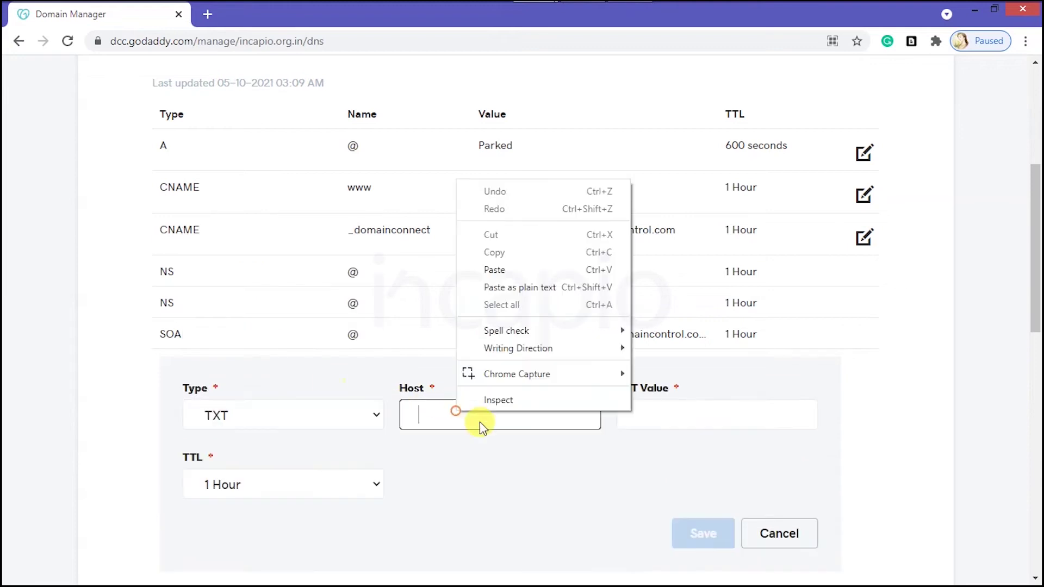
{"action": "left_click", "coordinate": [501, 268]}
Step: Copy Certify's first challenge value into the record's TXT Value
{"action": "key", "text": "alt+Tab"}
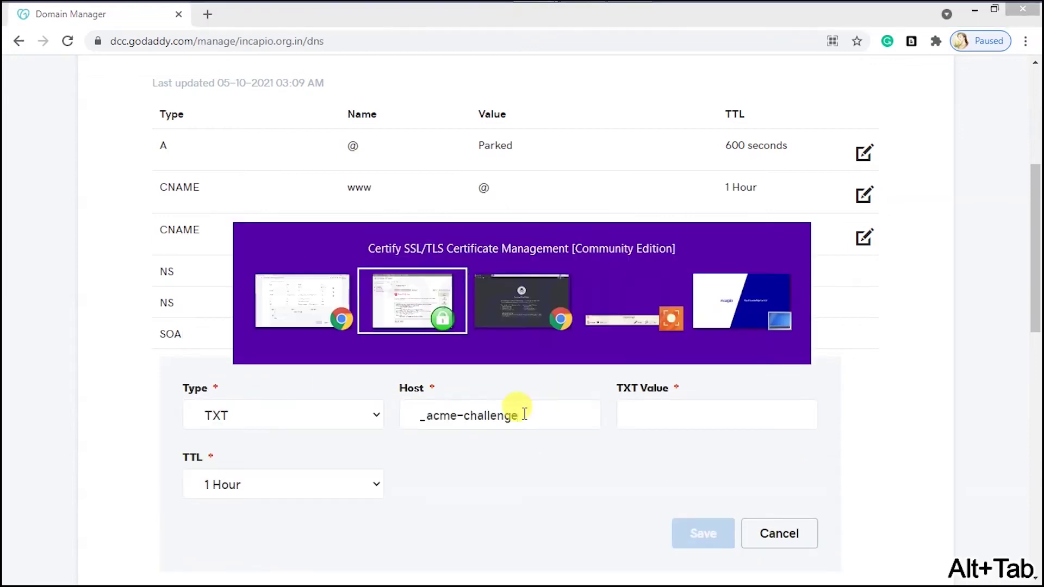
{"action": "left_click_drag", "start_coordinate": [433, 380], "coordinate": [632, 384]}
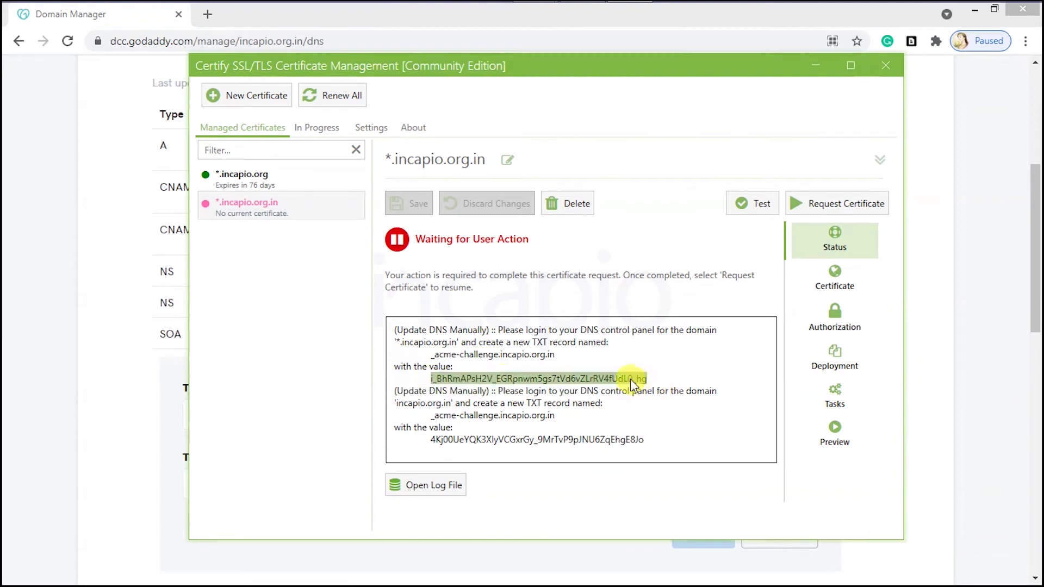
{"action": "right_click", "coordinate": [631, 379]}
{"action": "left_click", "coordinate": [650, 418]}
{"action": "key", "text": "alt+Tab"}
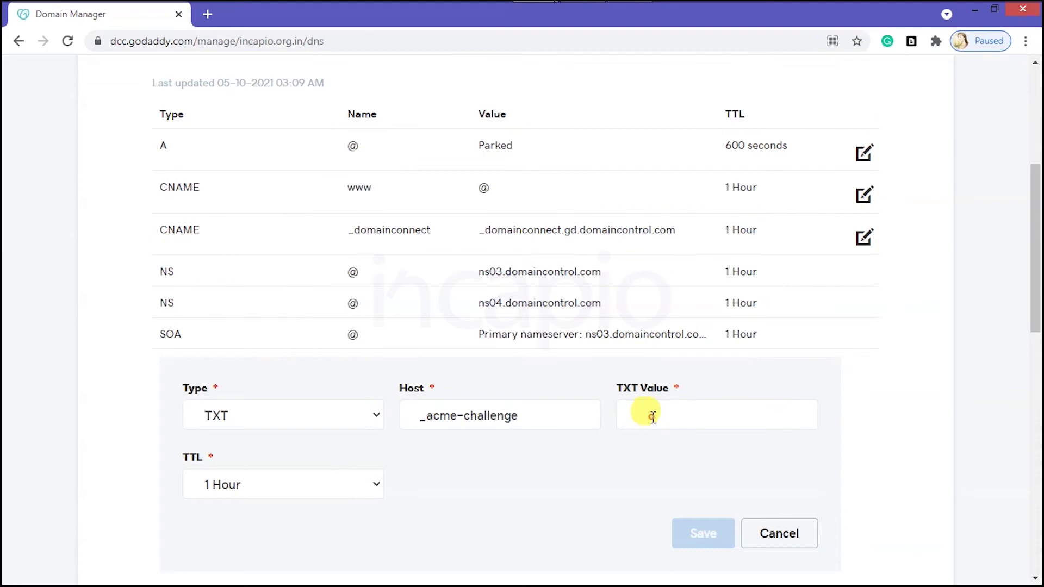
{"action": "right_click", "coordinate": [652, 416]}
{"action": "left_click", "coordinate": [688, 273]}
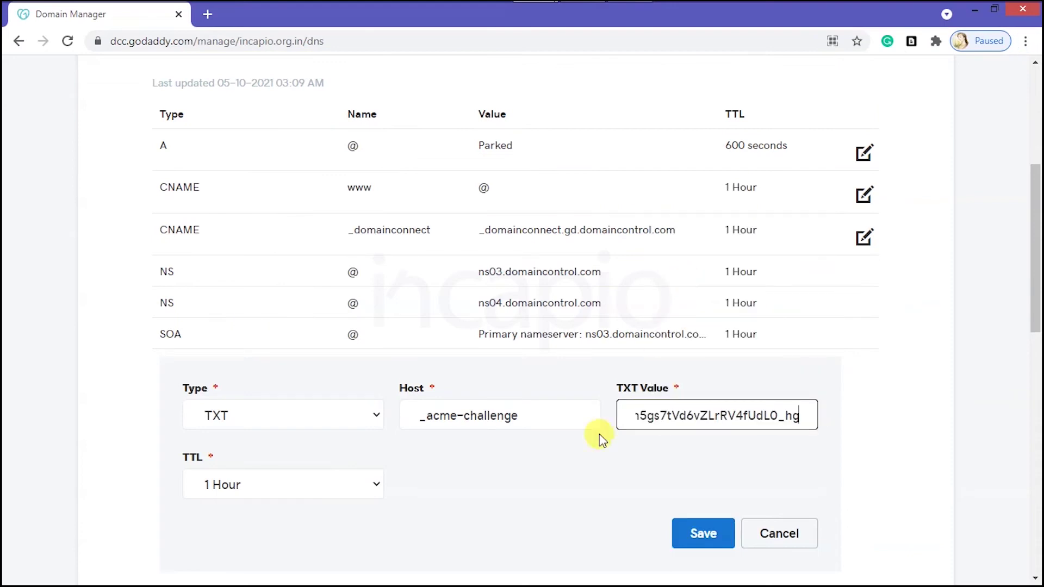
Step: Set a custom 600-second TTL and save the first TXT record
{"action": "left_click", "coordinate": [360, 494]}
{"action": "left_click", "coordinate": [288, 459]}
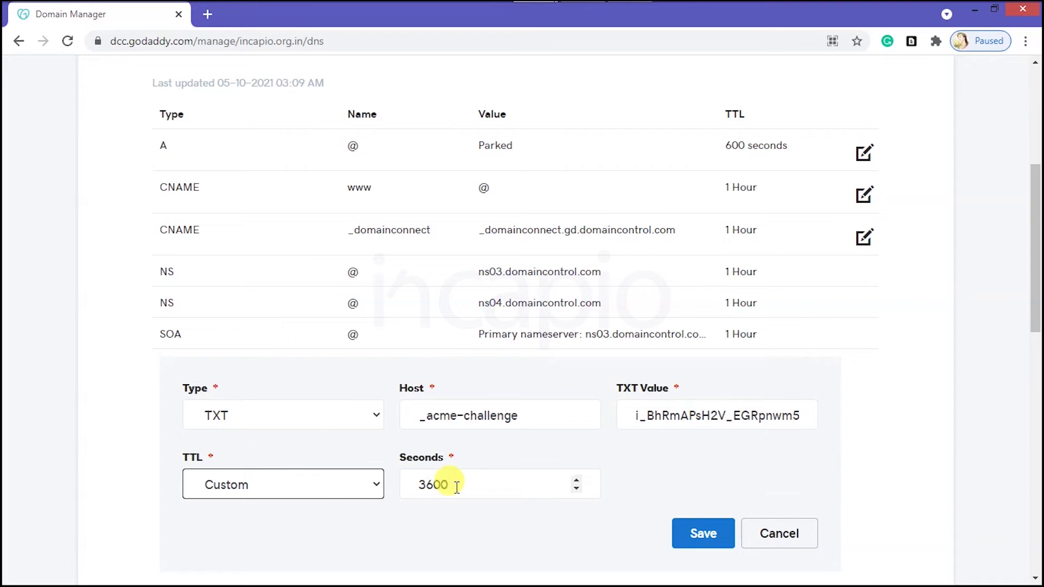
{"action": "left_click_drag", "start_coordinate": [426, 485], "coordinate": [401, 487]}
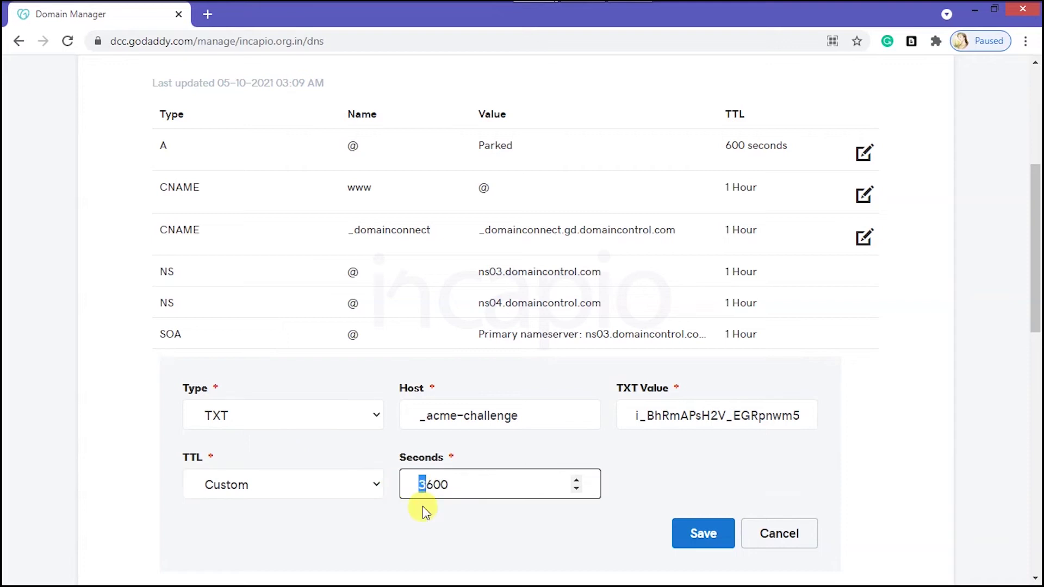
{"action": "key", "text": "BackSpace"}
{"action": "left_click", "coordinate": [692, 533]}
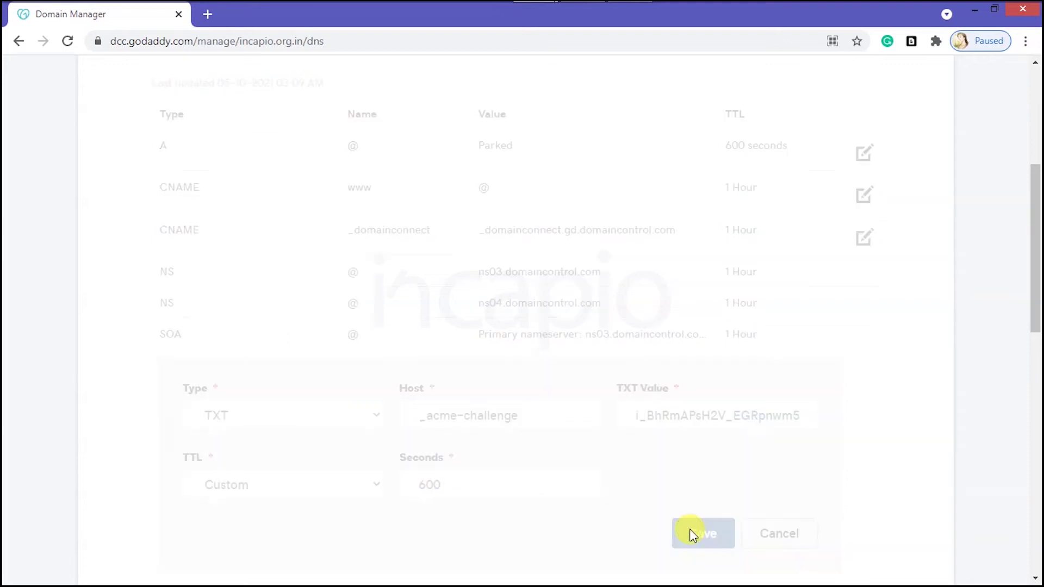
{"action": "left_click", "coordinate": [865, 420]}
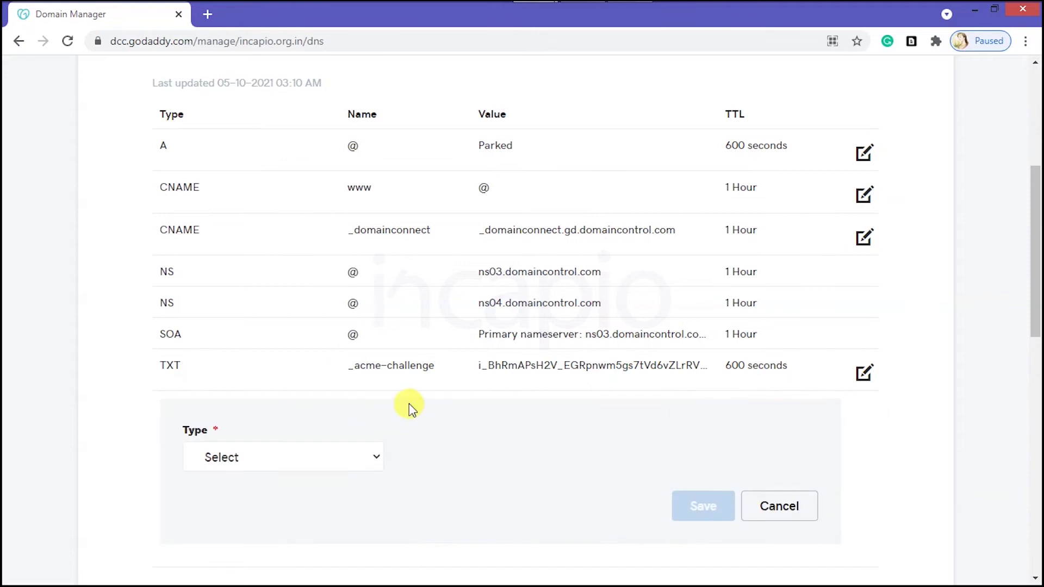
Step: Make the second new record a TXT record with host _acme-challenge
{"action": "left_click_drag", "start_coordinate": [434, 365], "coordinate": [350, 372]}
{"action": "right_click", "coordinate": [360, 369]}
{"action": "left_click", "coordinate": [375, 380]}
{"action": "left_click", "coordinate": [268, 460]}
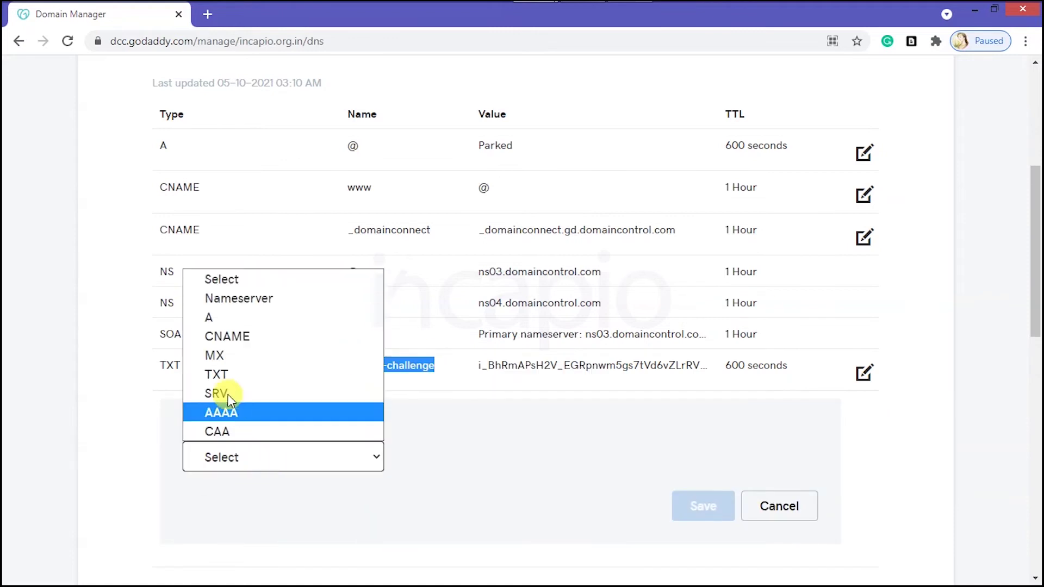
{"action": "left_click", "coordinate": [218, 375]}
{"action": "right_click", "coordinate": [425, 460]}
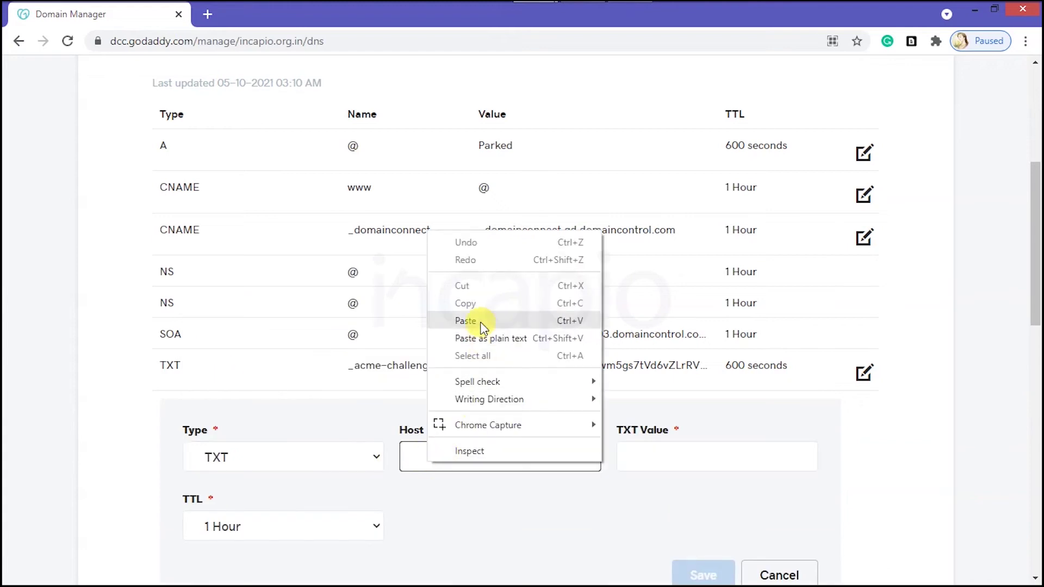
{"action": "left_click", "coordinate": [466, 320]}
Step: Copy Certify's second challenge value into the record's TXT Value
{"action": "key", "text": "alt+Tab"}
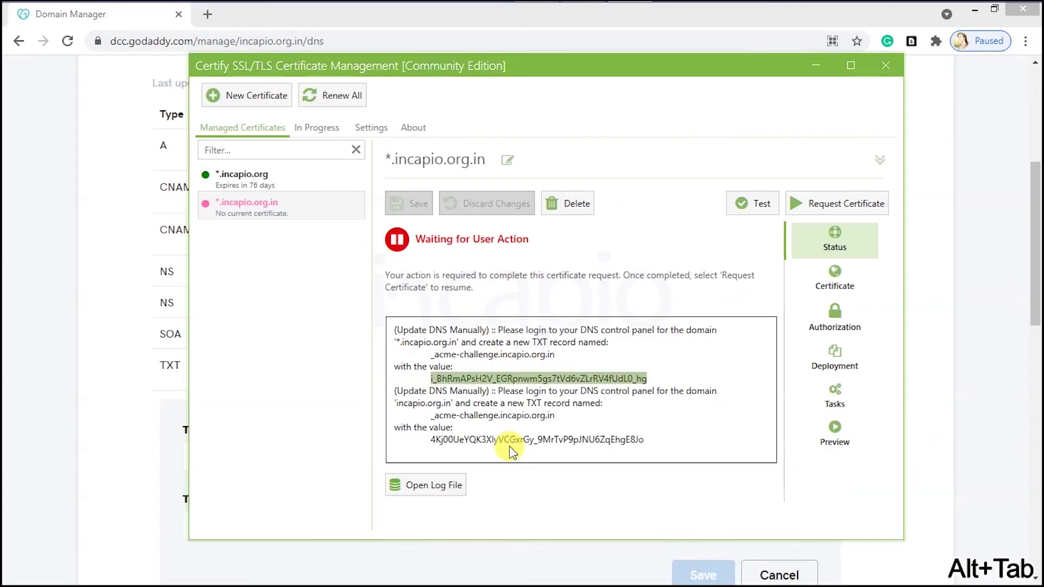
{"action": "left_click_drag", "start_coordinate": [430, 439], "coordinate": [643, 442]}
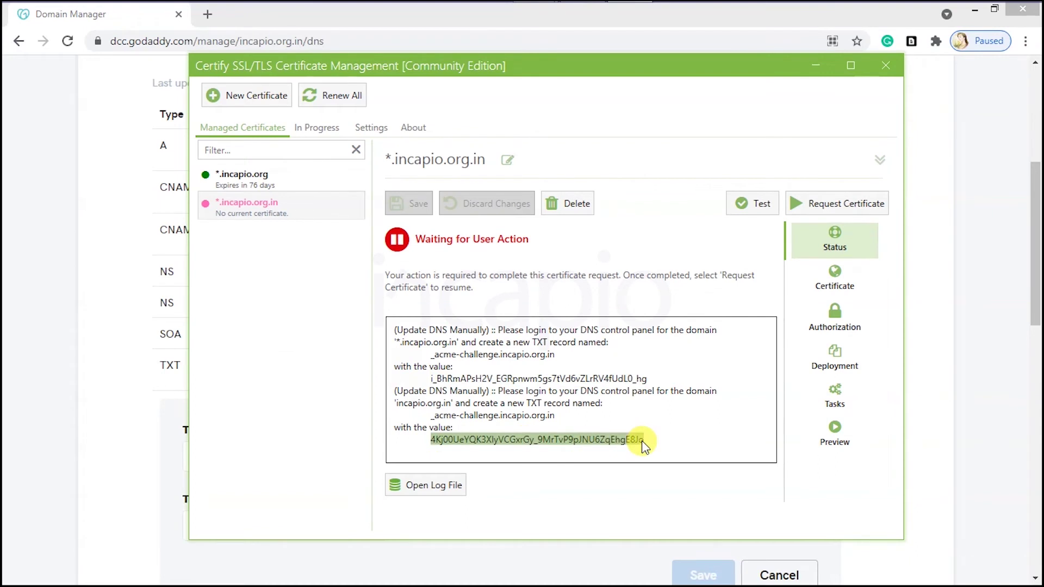
{"action": "right_click", "coordinate": [613, 441]}
{"action": "left_click", "coordinate": [647, 474]}
{"action": "left_click", "coordinate": [185, 435]}
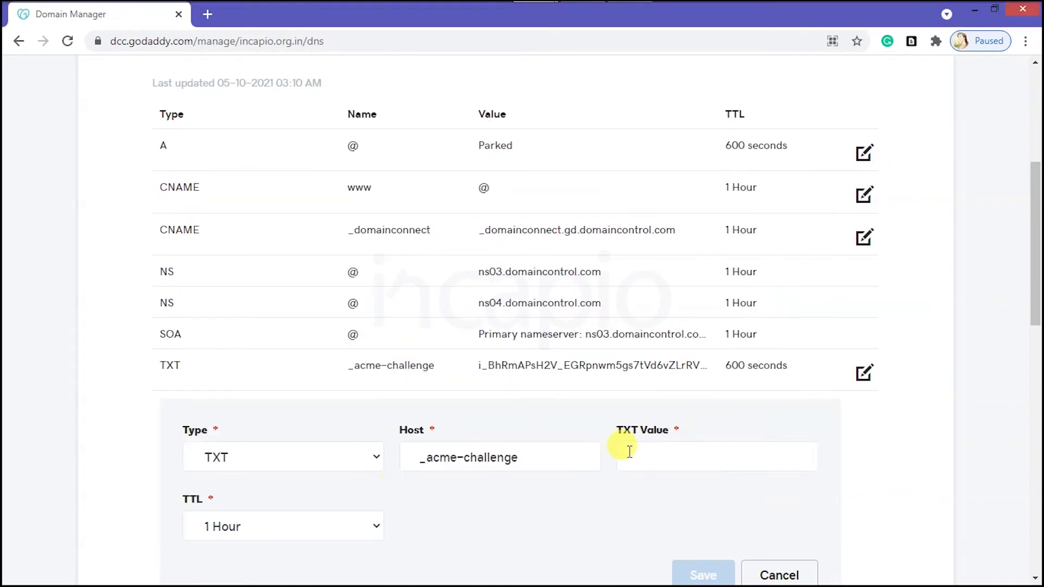
{"action": "right_click", "coordinate": [629, 451]}
{"action": "left_click", "coordinate": [693, 306]}
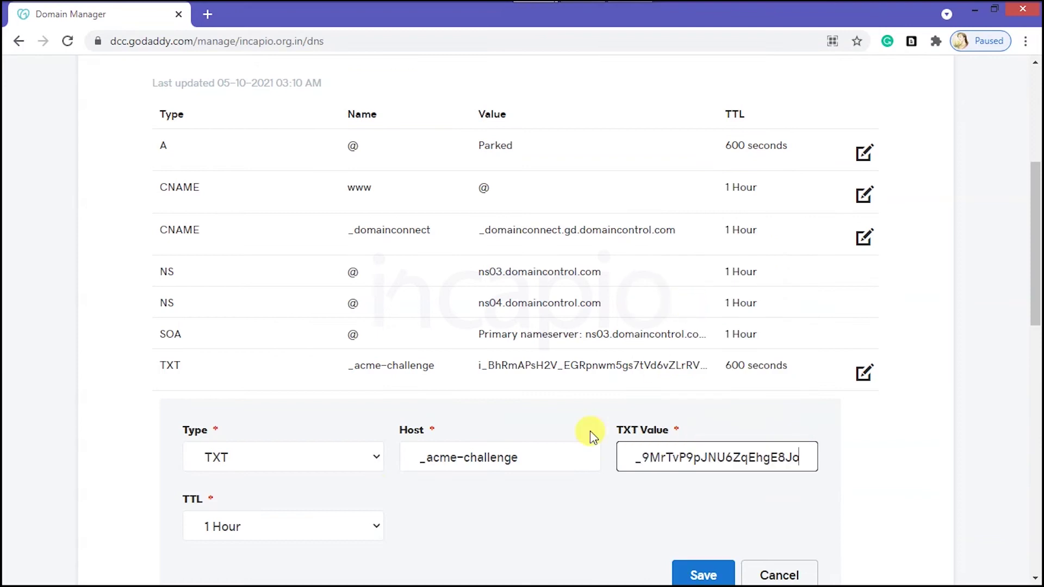
Step: Set a custom 600-second TTL and save the second TXT record
{"action": "left_click", "coordinate": [339, 527]}
{"action": "left_click", "coordinate": [242, 499]}
{"action": "left_click", "coordinate": [426, 528]}
{"action": "key", "text": "BackSpace"}
{"action": "left_click", "coordinate": [703, 575]}
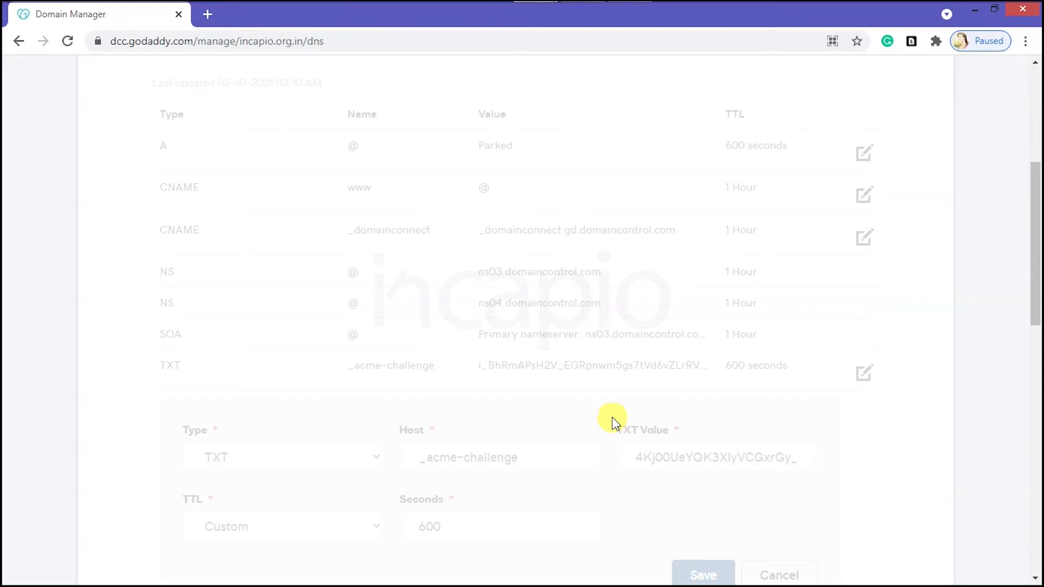
Step: Open whatsmydns.net in the private browser window
{"action": "key", "text": "alt+Tab"}
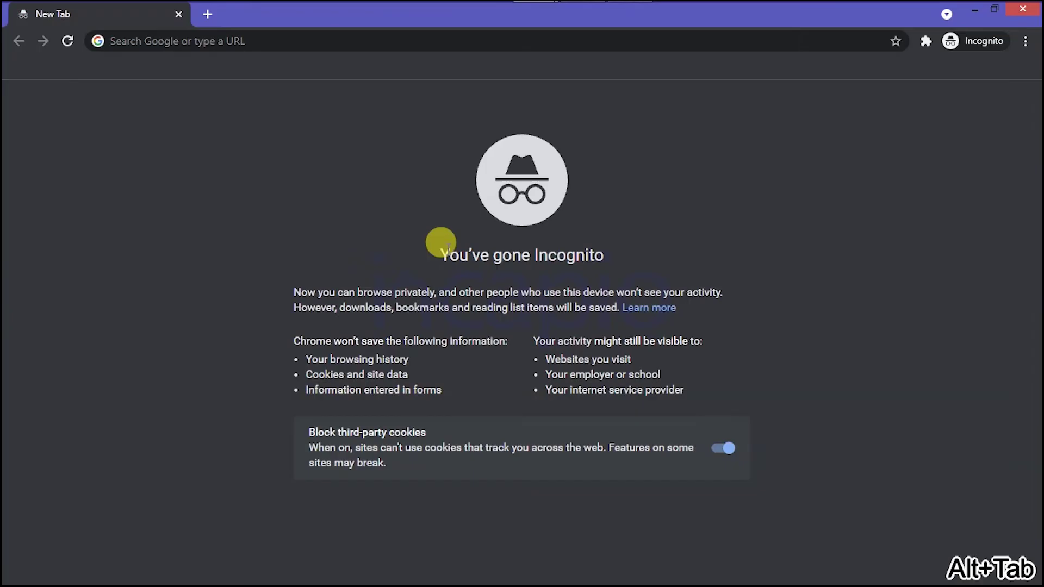
{"action": "left_click", "coordinate": [206, 33]}
{"action": "type", "text": "whatsmydns.net"}
{"action": "key", "text": "Return"}
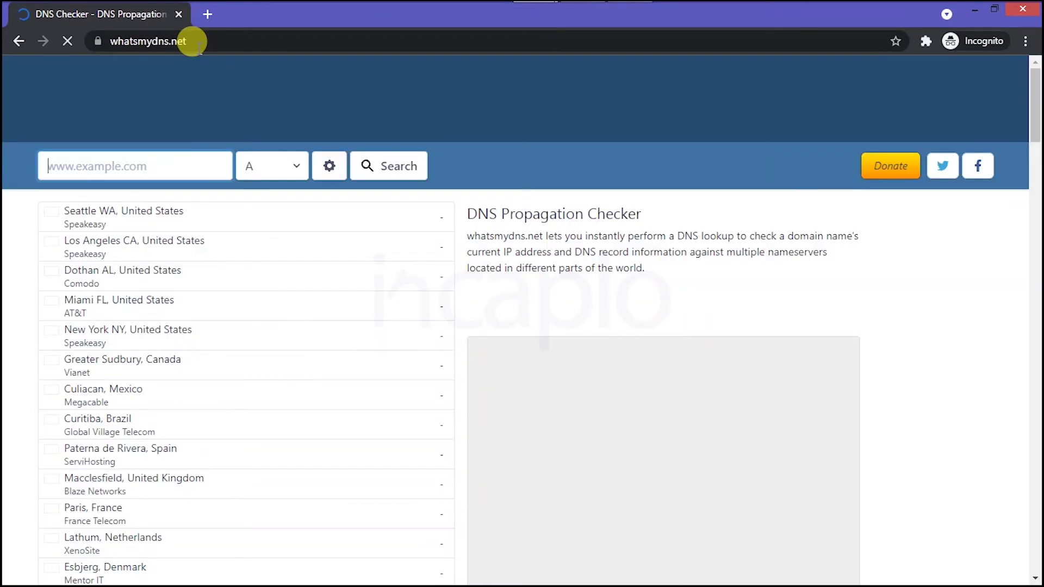
Step: Enter _acme-challenge.incapio.org.in, copied from Certify, as the lookup name
{"action": "left_click", "coordinate": [65, 167]}
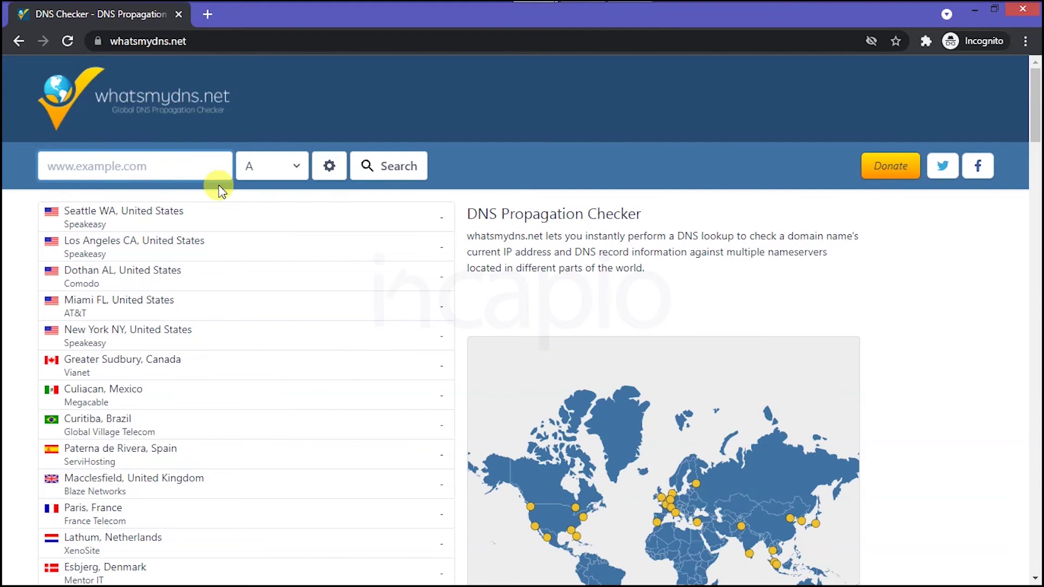
{"action": "key", "text": "alt+Tab"}
{"action": "key", "text": "Tab"}
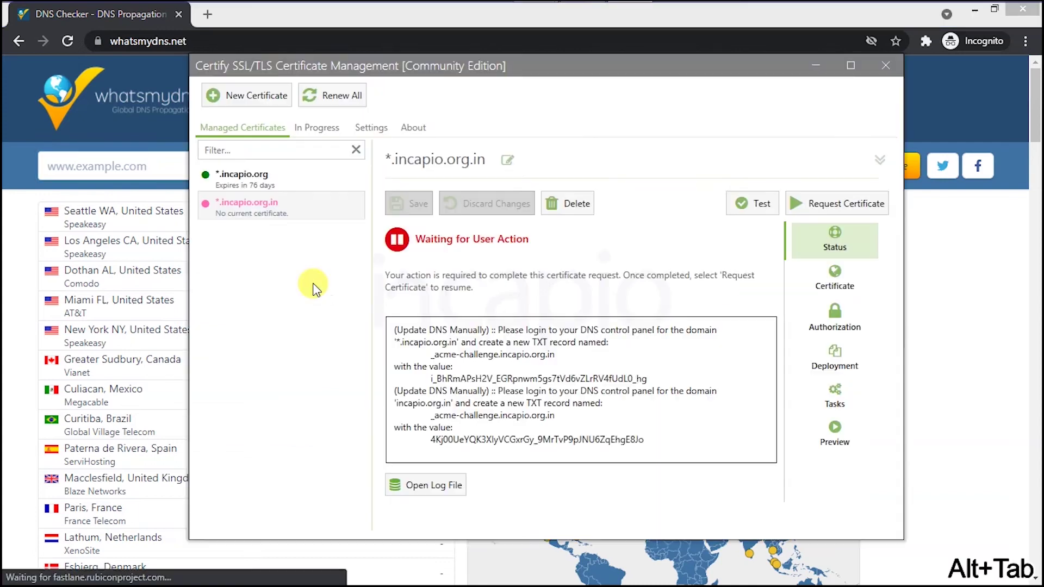
{"action": "left_click_drag", "start_coordinate": [432, 416], "coordinate": [521, 421]}
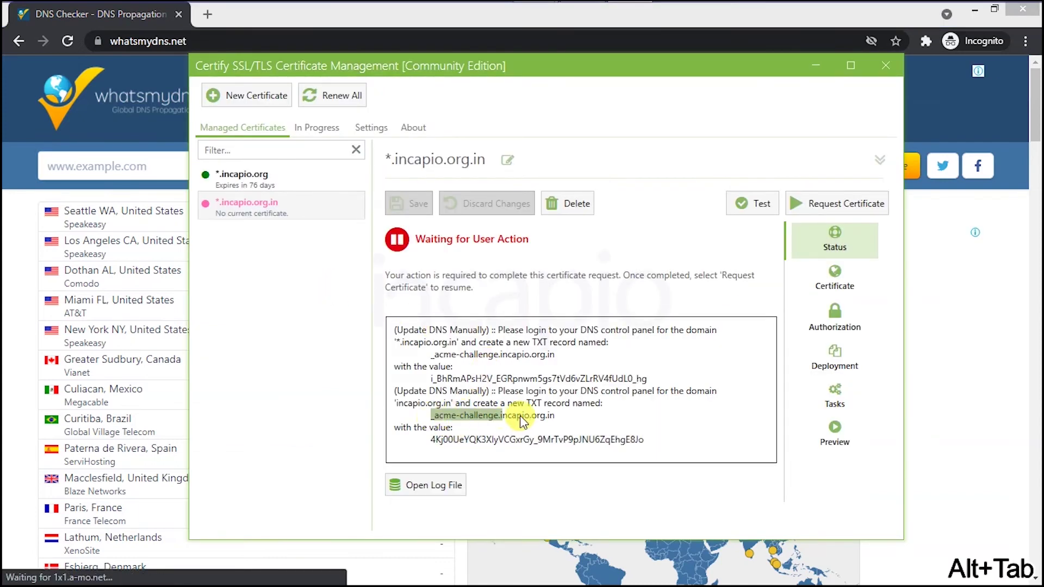
{"action": "right_click", "coordinate": [543, 416]}
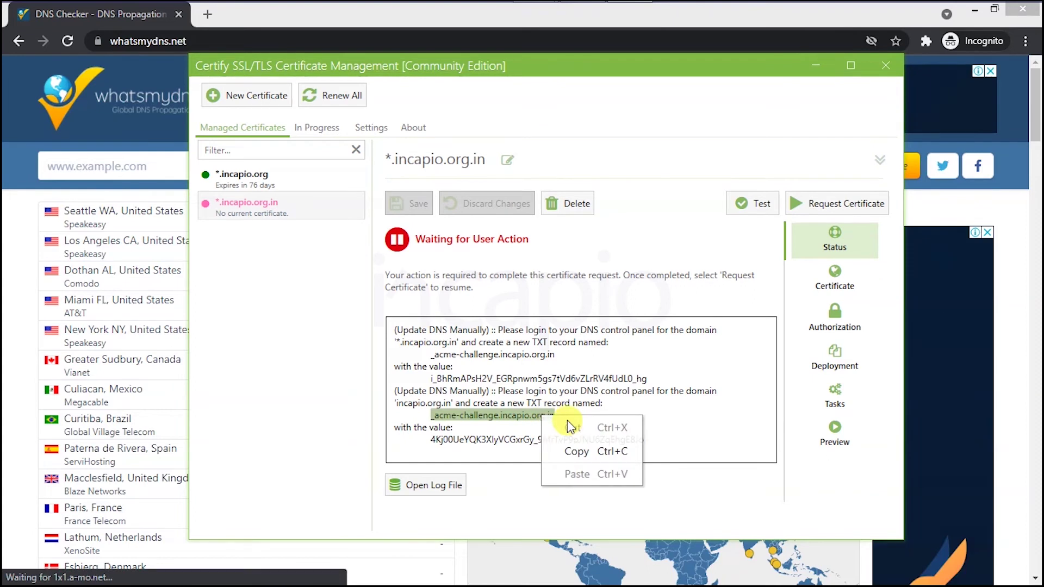
{"action": "left_click", "coordinate": [578, 454]}
{"action": "left_click", "coordinate": [87, 166]}
{"action": "right_click", "coordinate": [88, 167]}
{"action": "left_click", "coordinate": [168, 257]}
Step: Run a TXT propagation lookup and re-run it until every location shows green checks
{"action": "left_click", "coordinate": [265, 165]}
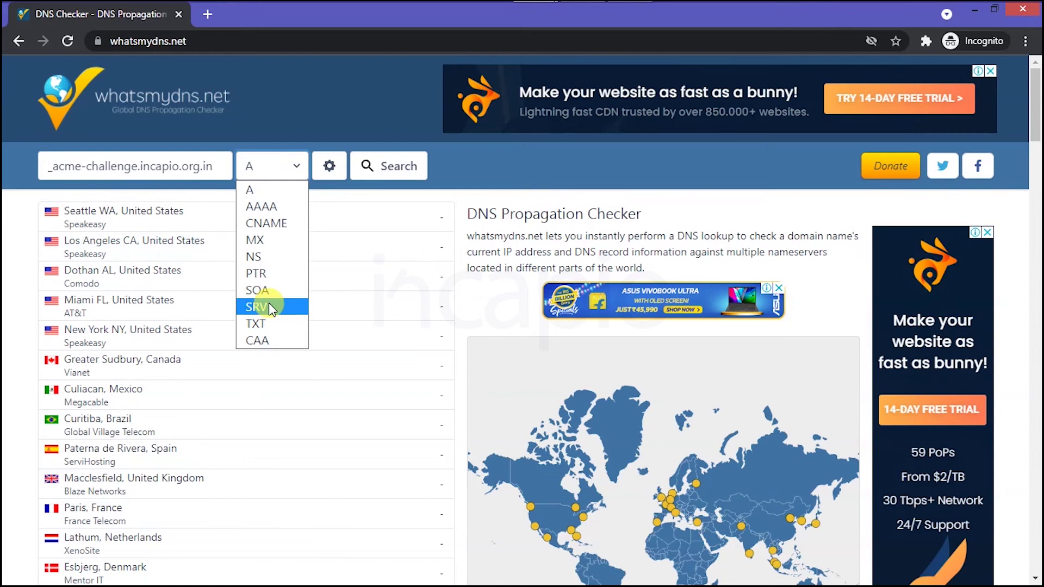
{"action": "left_click", "coordinate": [270, 329]}
{"action": "left_click", "coordinate": [387, 167]}
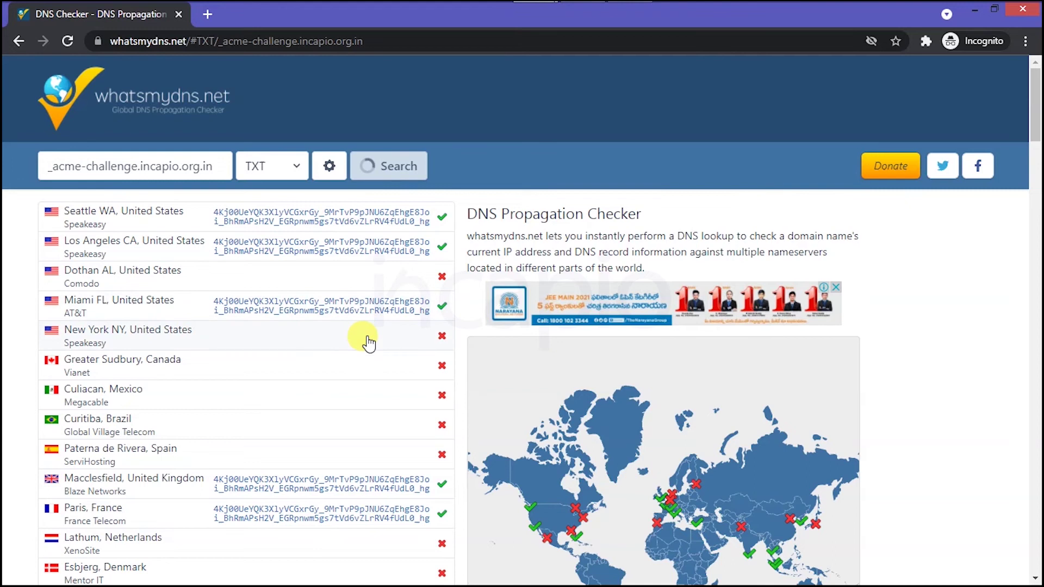
{"action": "scroll", "coordinate": [364, 340], "scroll_direction": "down", "scroll_amount": 10}
{"action": "scroll", "coordinate": [366, 427], "scroll_direction": "up", "scroll_amount": 8}
{"action": "scroll", "coordinate": [366, 432], "scroll_direction": "up", "scroll_amount": 3}
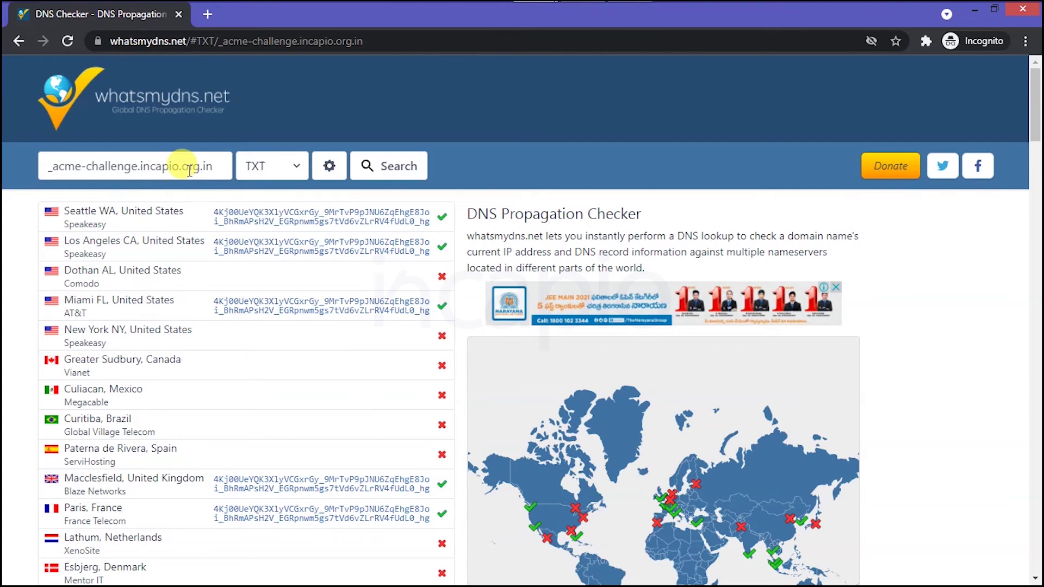
{"action": "key", "text": "Return"}
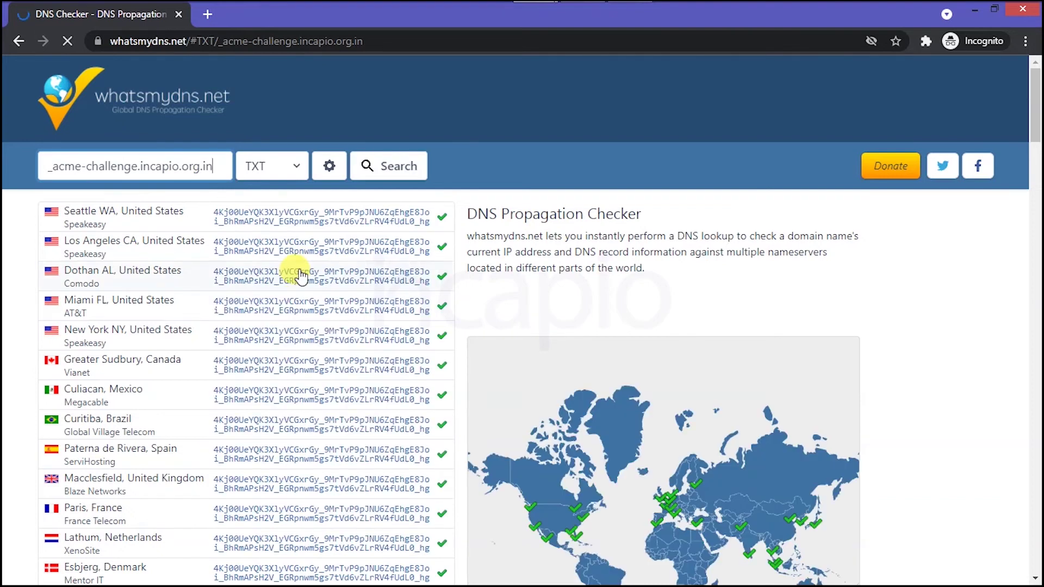
{"action": "scroll", "coordinate": [351, 335], "scroll_direction": "down", "scroll_amount": 6}
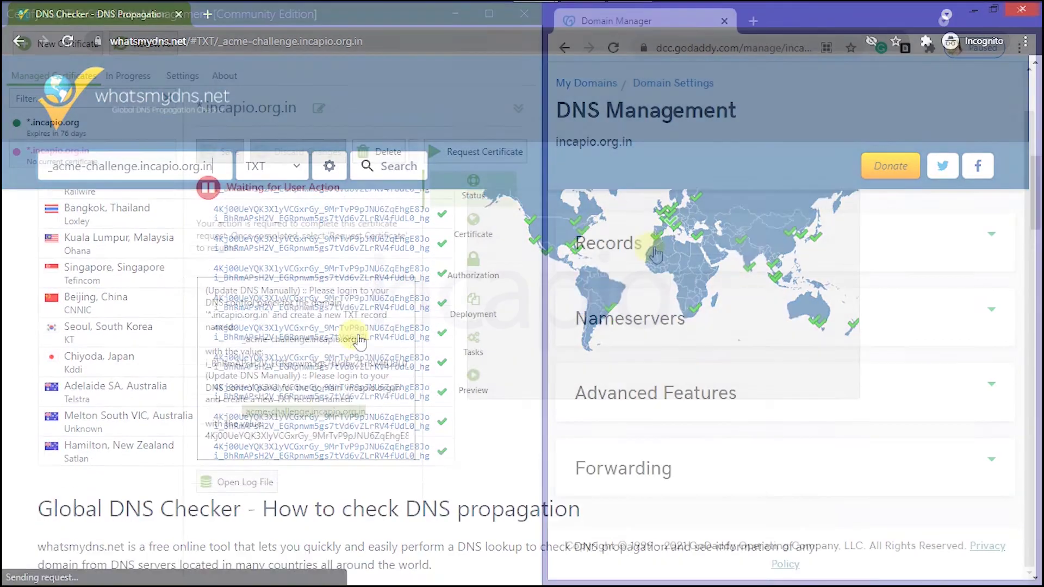
Step: View *.incapio.org.in's status showing Certificate Active, expiring 03-Jan-22, in a maximized window
{"action": "scroll", "coordinate": [713, 357], "scroll_direction": "down", "scroll_amount": 4}
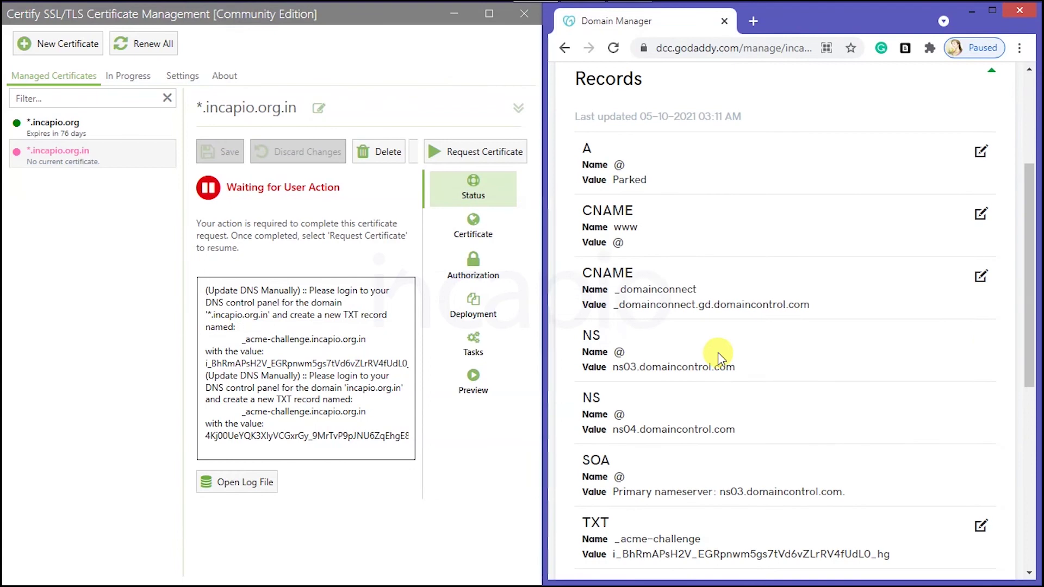
{"action": "scroll", "coordinate": [717, 364], "scroll_direction": "down", "scroll_amount": 4}
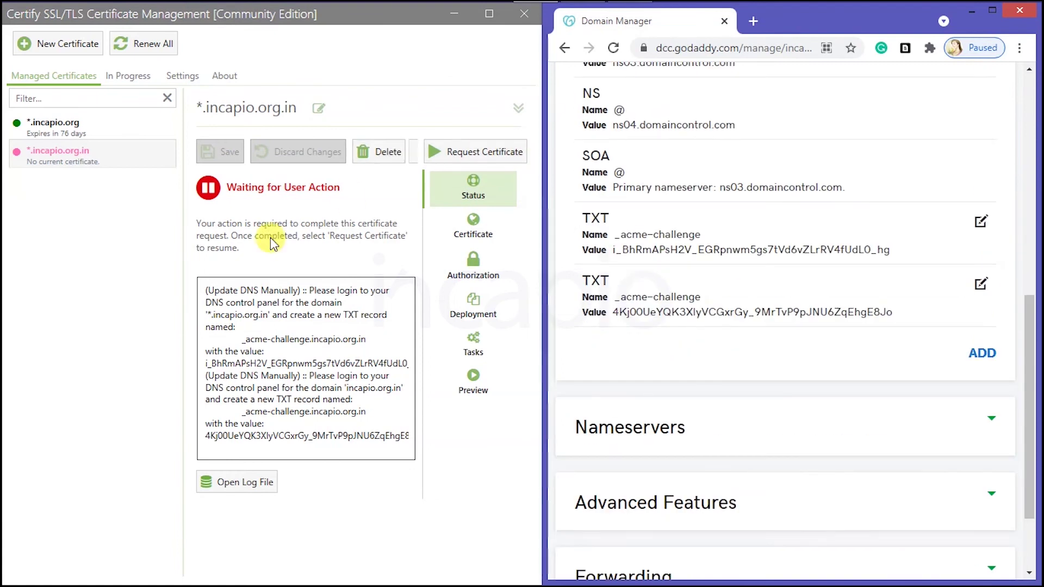
{"action": "left_click", "coordinate": [485, 155]}
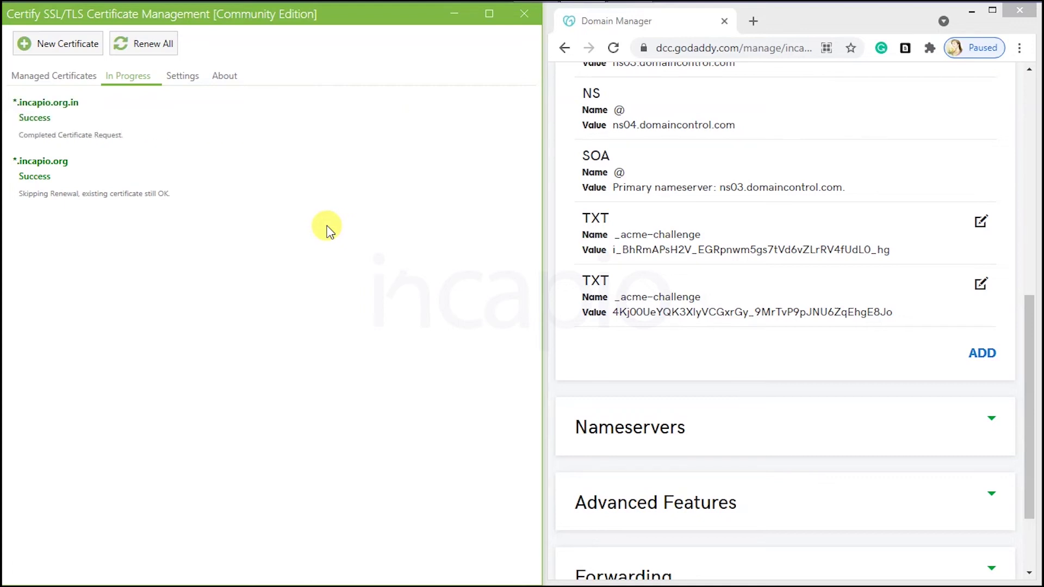
{"action": "left_click", "coordinate": [54, 82]}
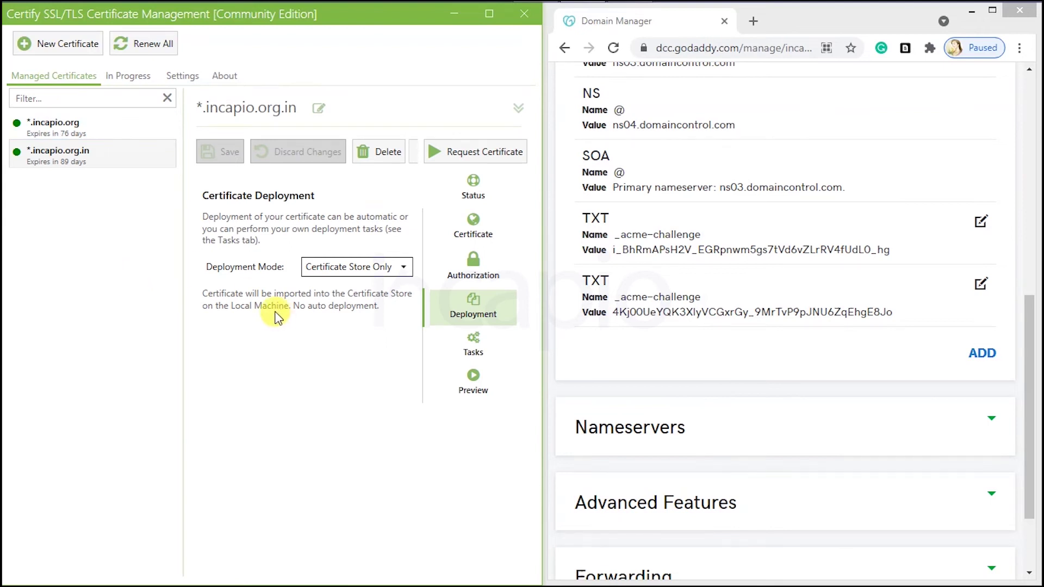
{"action": "left_click", "coordinate": [475, 201]}
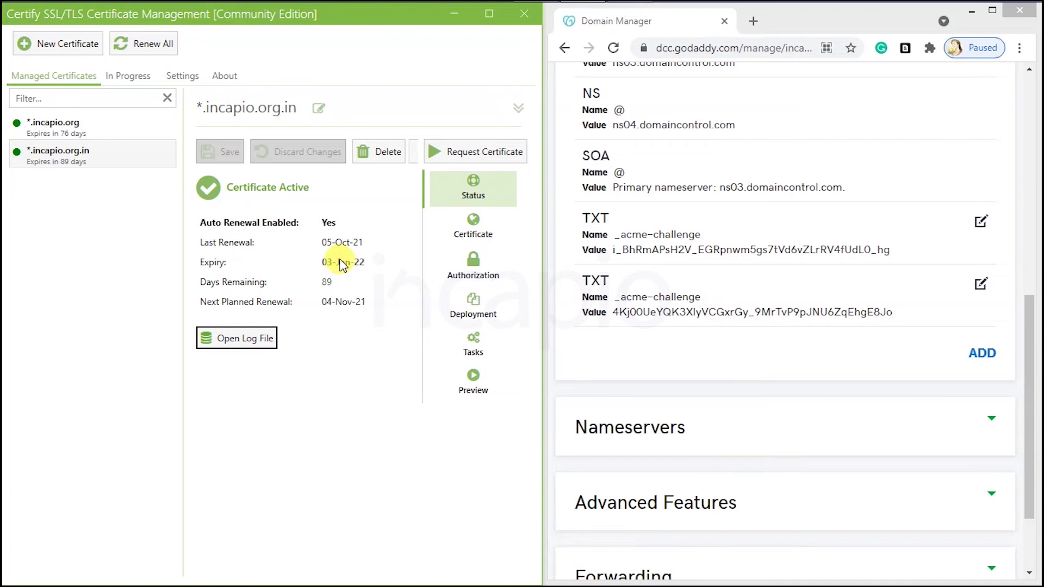
{"action": "key", "text": "super+Up"}
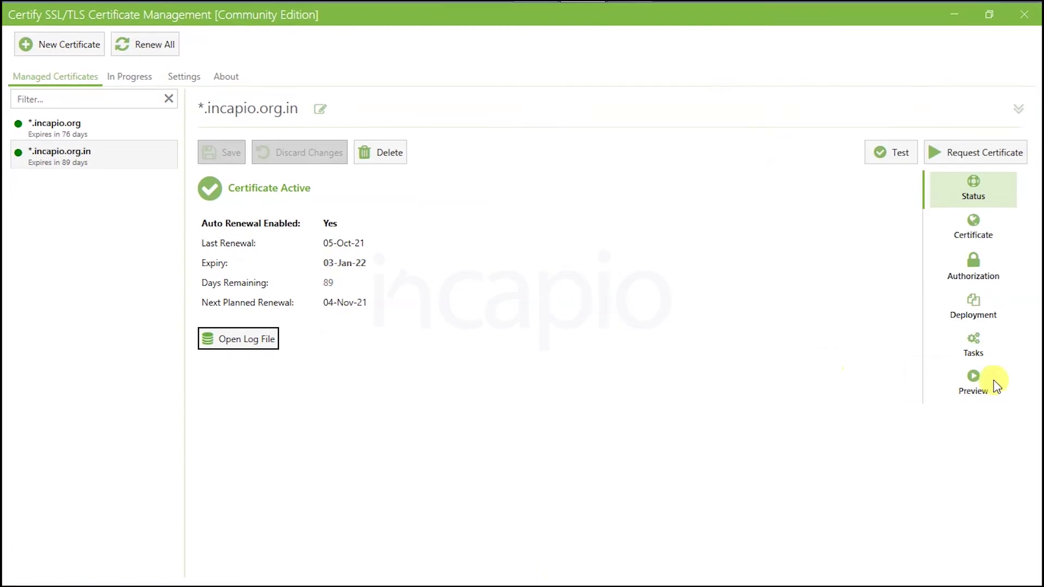
Step: Open the certificate's Tasks page and create an empty desktop folder named Wildcard
{"action": "left_click", "coordinate": [974, 343]}
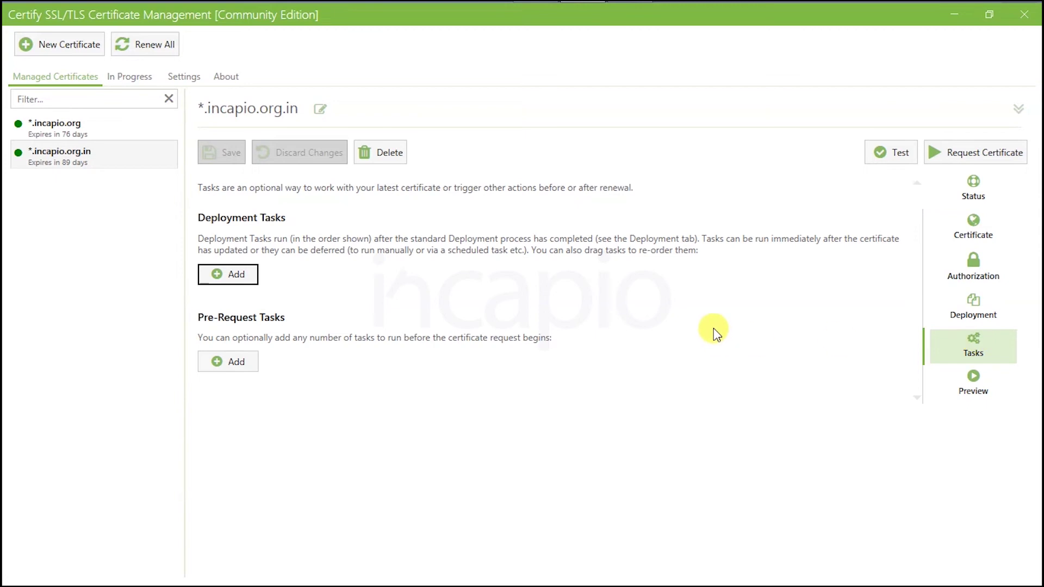
{"action": "key", "text": "super+Down"}
{"action": "right_click", "coordinate": [234, 299]}
{"action": "mouse_move", "coordinate": [302, 461]}
{"action": "left_click", "coordinate": [452, 253]}
{"action": "type", "text": "Wildcard"}
{"action": "key", "text": "Return"}
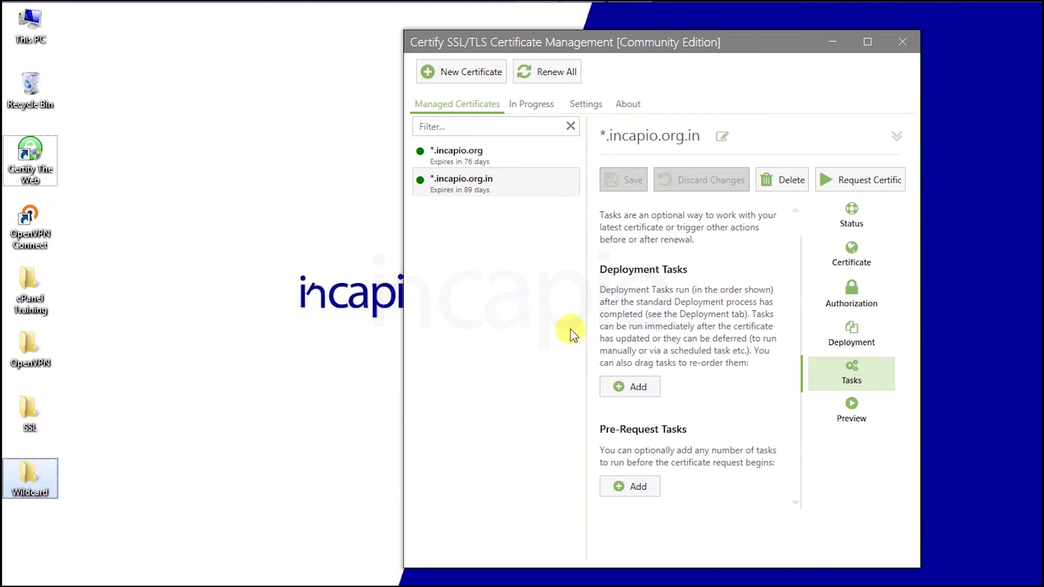
Step: Add a Deploy to Apache deployment task and show its Task Parameters
{"action": "left_click_drag", "start_coordinate": [601, 42], "coordinate": [482, 25]}
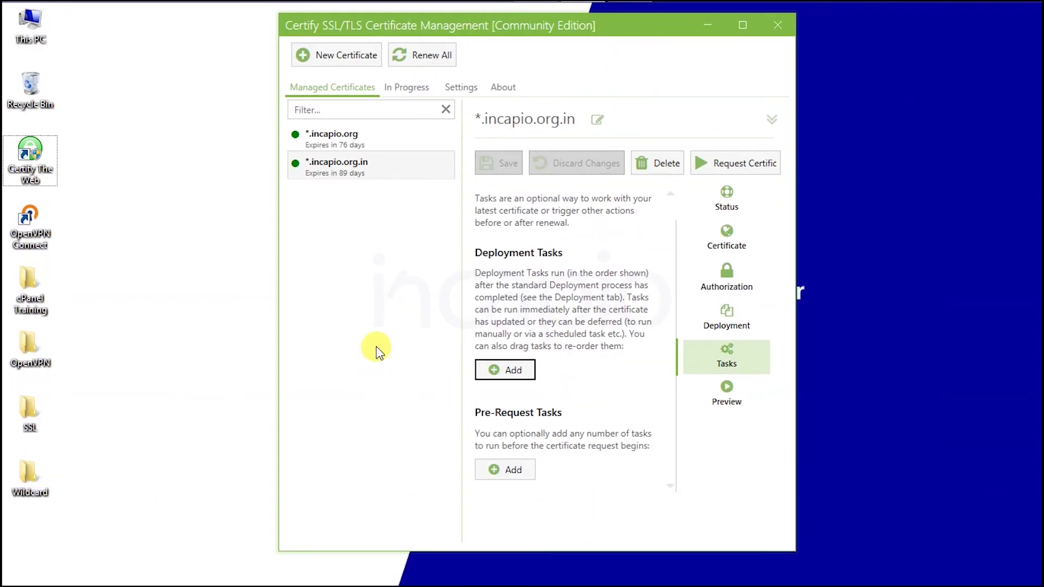
{"action": "left_click", "coordinate": [503, 370]}
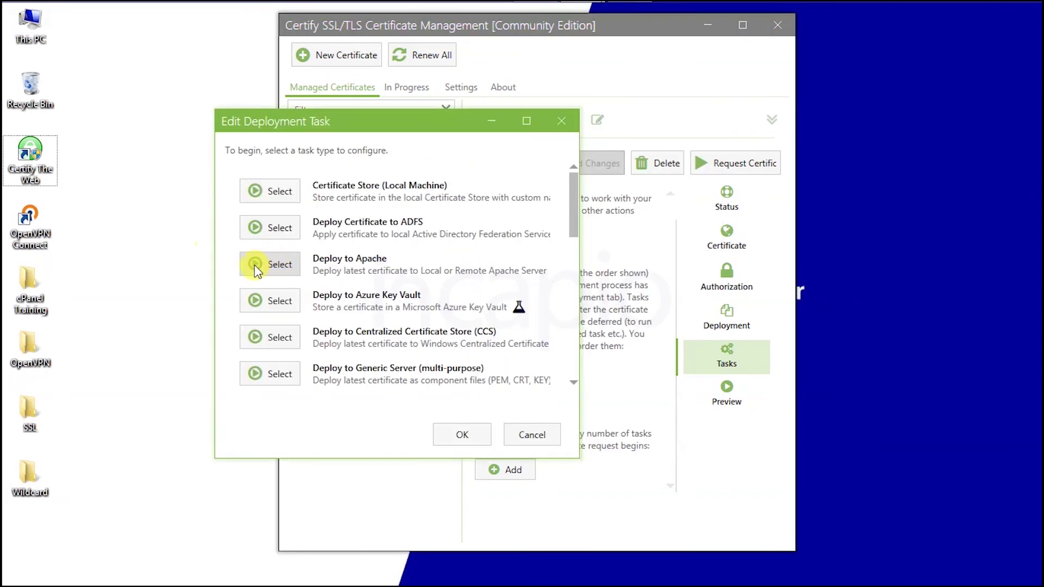
{"action": "left_click", "coordinate": [278, 269]}
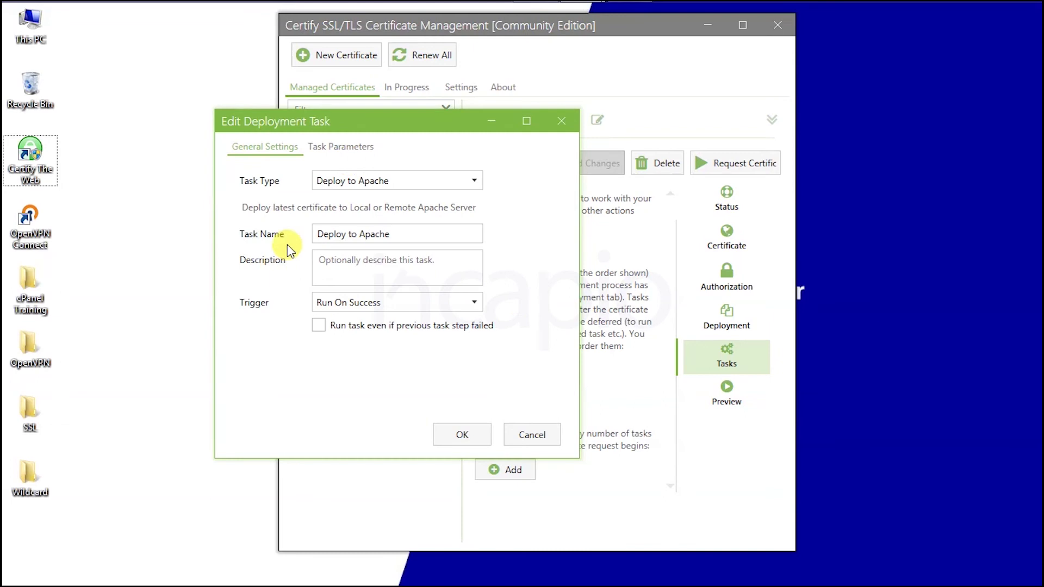
{"action": "left_click", "coordinate": [305, 145]}
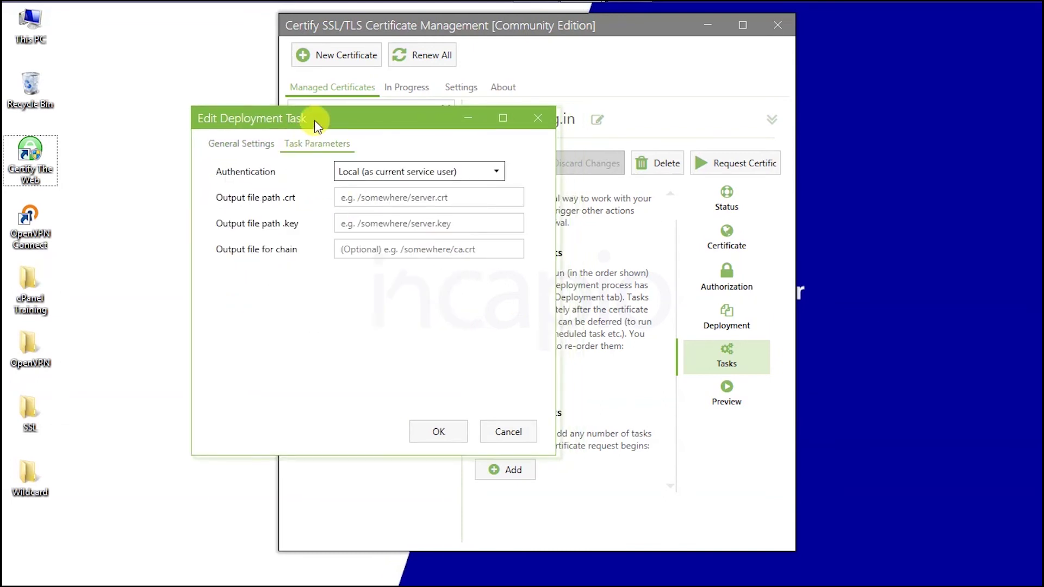
{"action": "left_click_drag", "start_coordinate": [315, 119], "coordinate": [301, 106]}
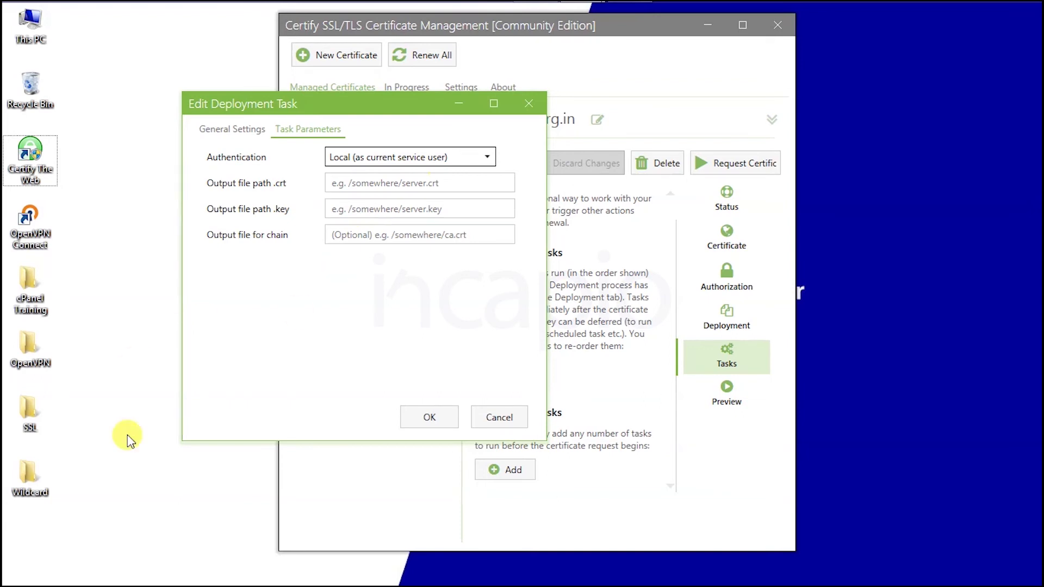
Step: Copy the Wildcard folder's full path from File Explorer's address bar
{"action": "double_click", "coordinate": [27, 482]}
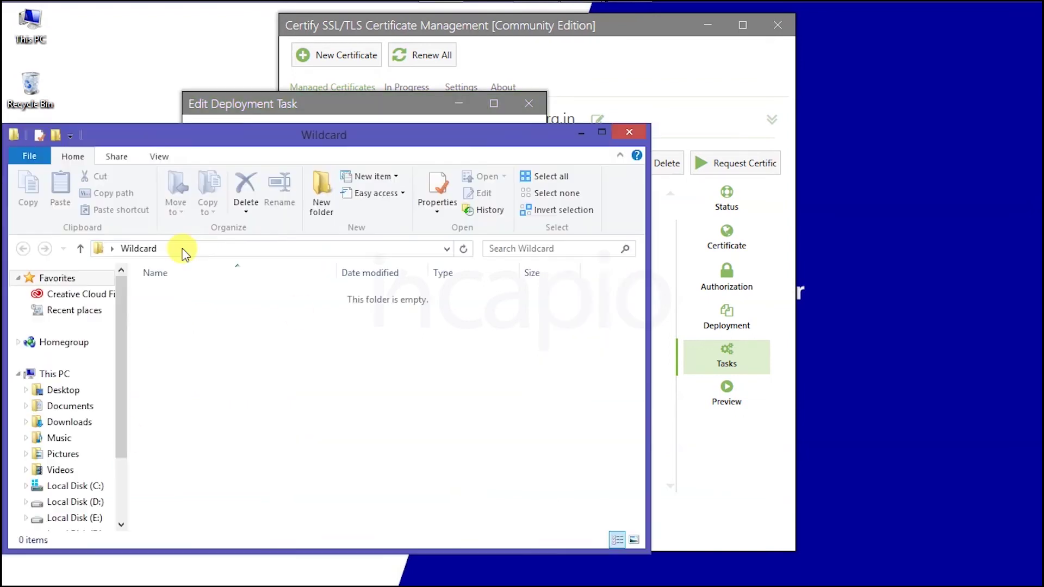
{"action": "left_click", "coordinate": [218, 227]}
{"action": "right_click", "coordinate": [218, 226]}
{"action": "left_click", "coordinate": [256, 266]}
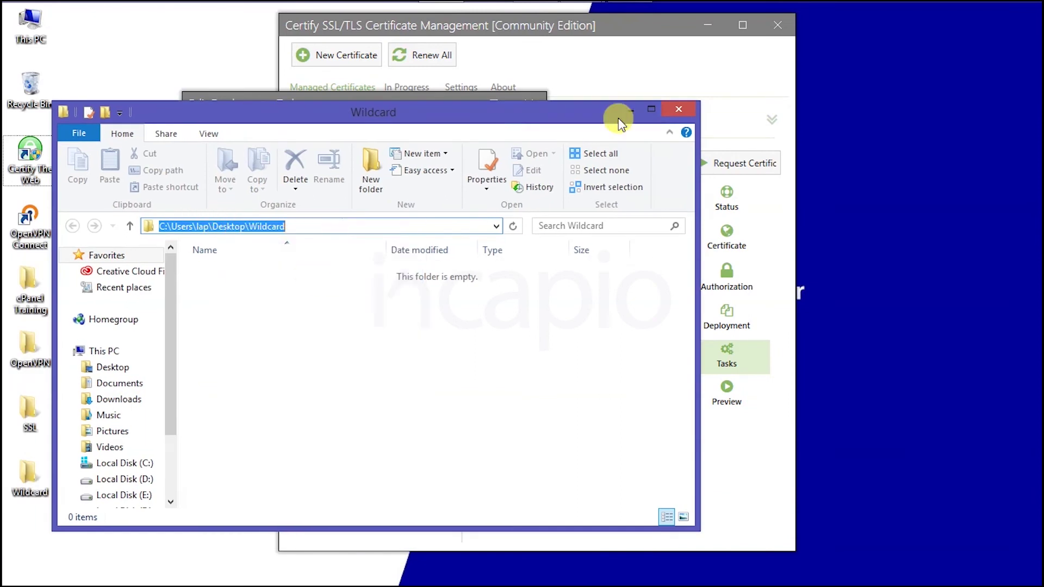
{"action": "left_click", "coordinate": [679, 110]}
{"action": "left_click_drag", "start_coordinate": [351, 105], "coordinate": [258, 116]}
Step: Point the .crt, .key and chain outputs at wildcard.crt, private.key and ca.crt in Wildcard, and save
{"action": "right_click", "coordinate": [261, 194]}
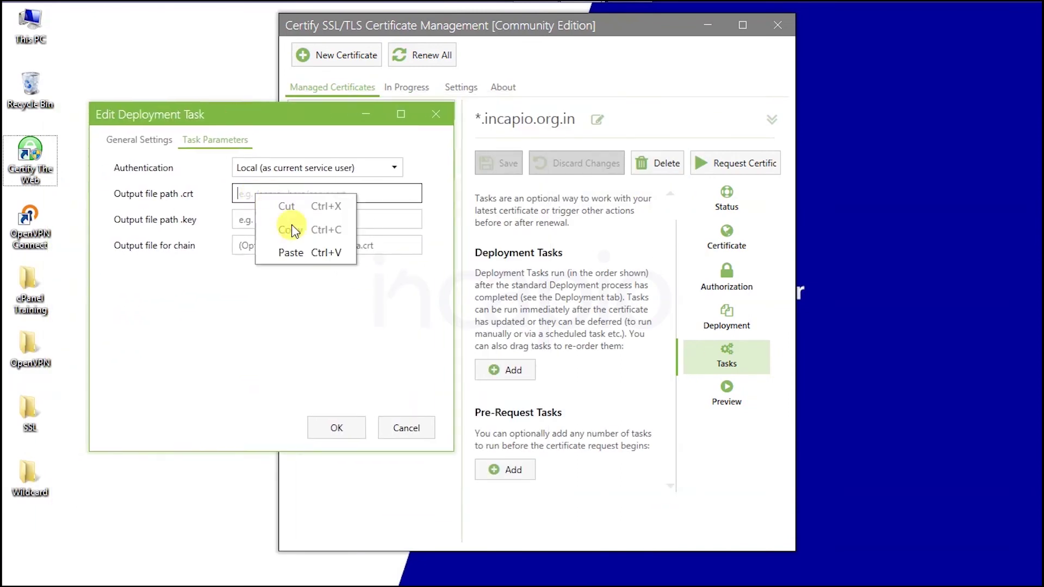
{"action": "left_click", "coordinate": [299, 254]}
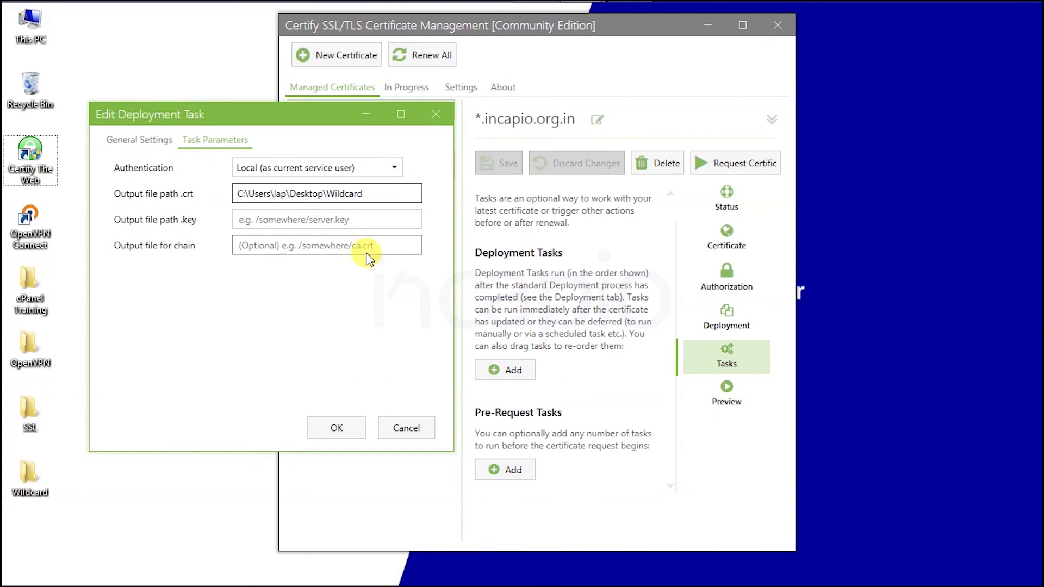
{"action": "type", "text": "\\wi"}
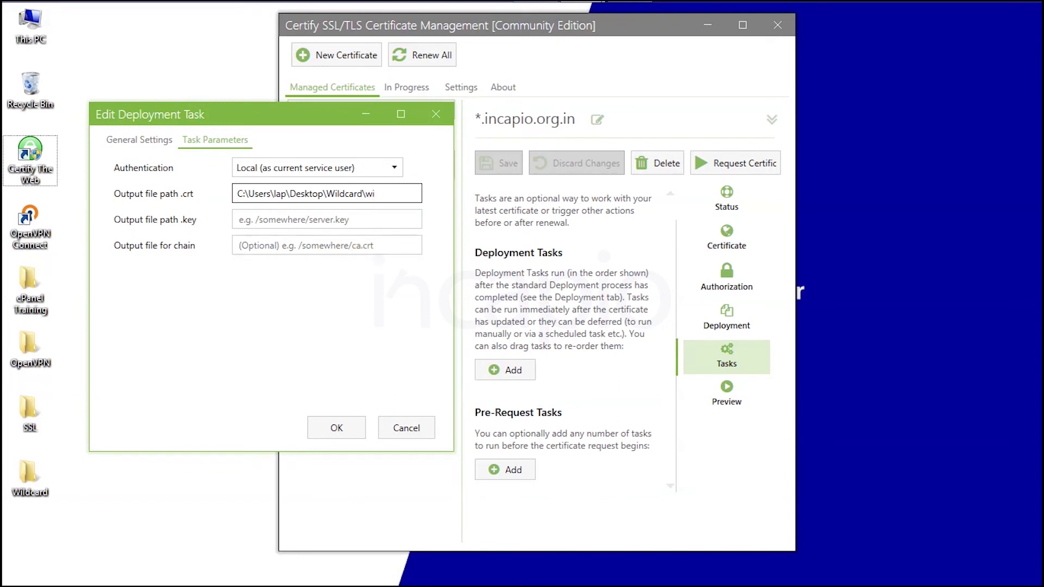
{"action": "type", "text": "ldcard.crt"}
{"action": "key", "text": "Tab"}
{"action": "key", "text": "ctrl+v"}
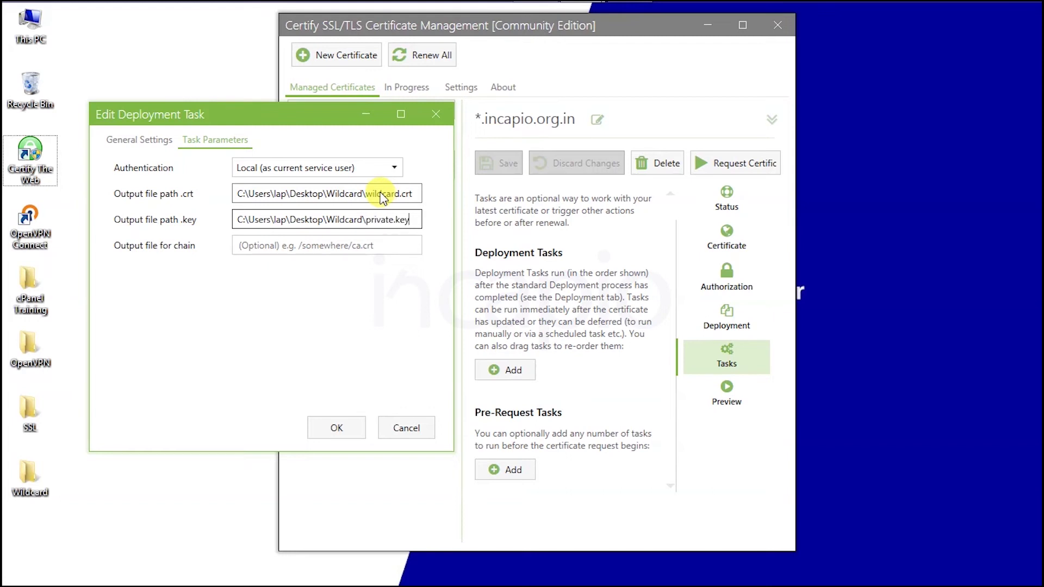
{"action": "key", "text": "Tab"}
{"action": "key", "text": "ctrl+v"}
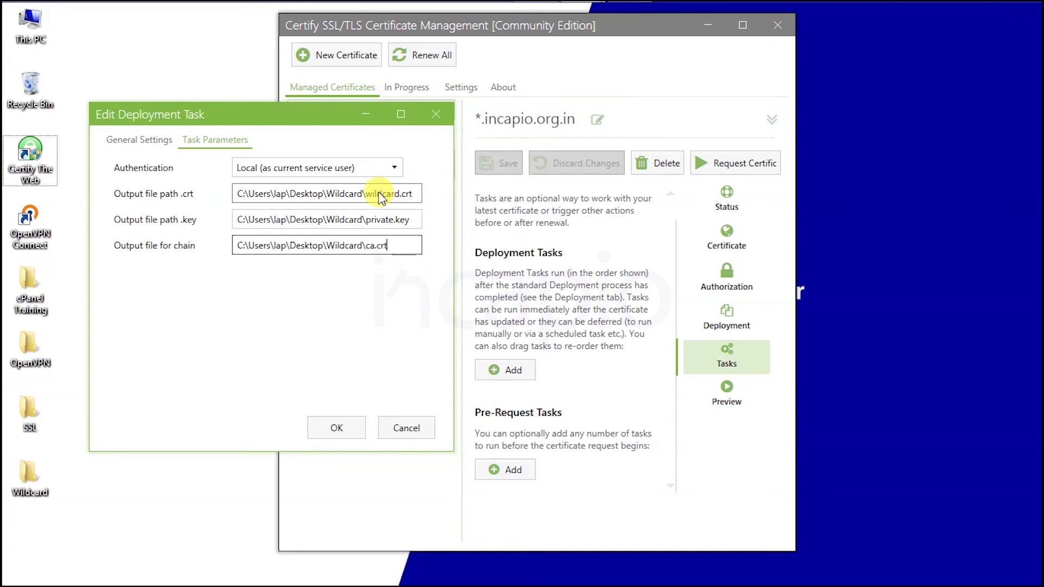
{"action": "left_click", "coordinate": [332, 427]}
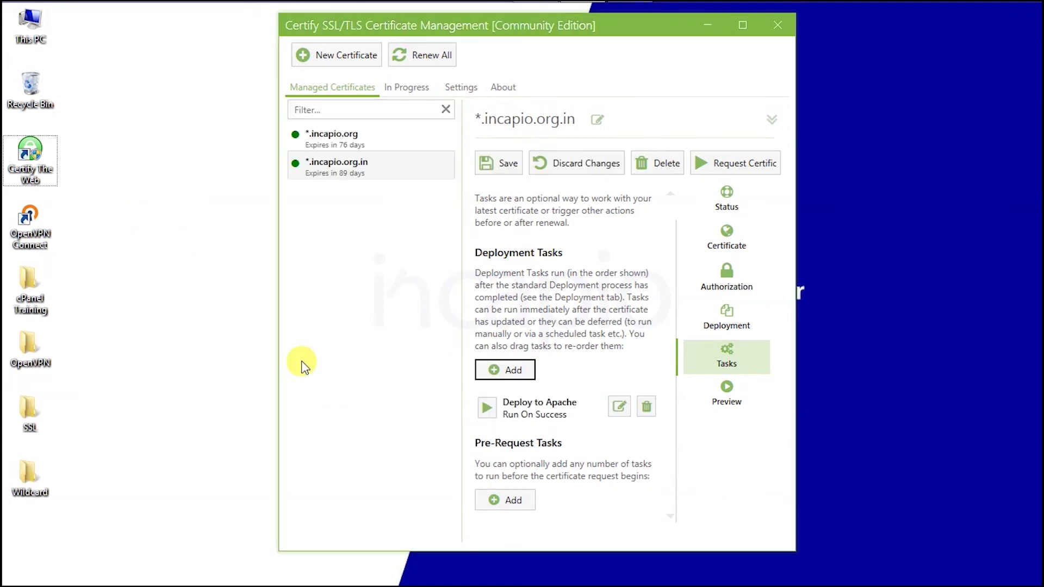
Step: Run the Deploy to Apache task, then check the three certificate files in the Wildcard folder
{"action": "left_click", "coordinate": [485, 409]}
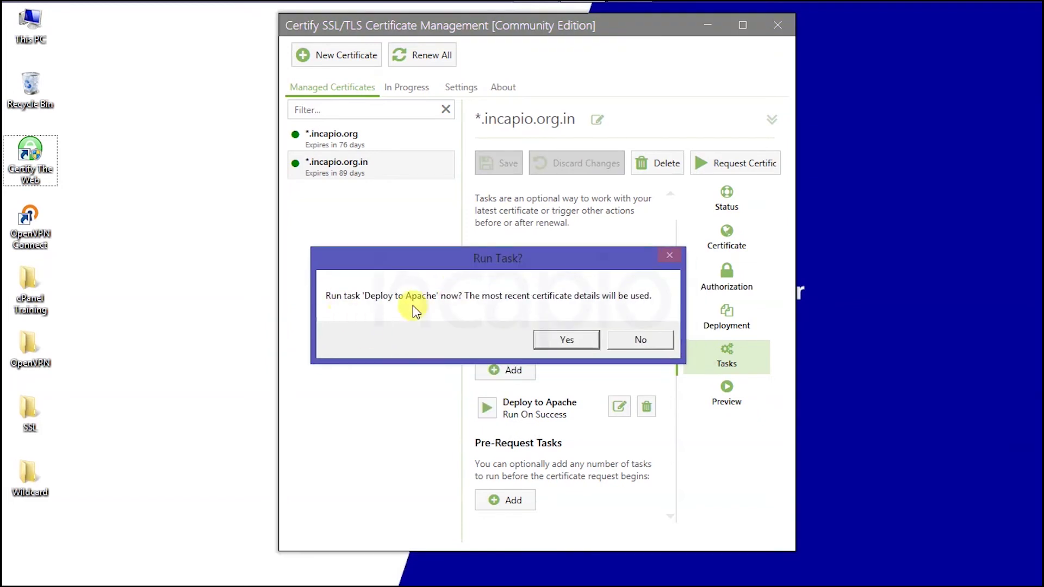
{"action": "left_click", "coordinate": [571, 341]}
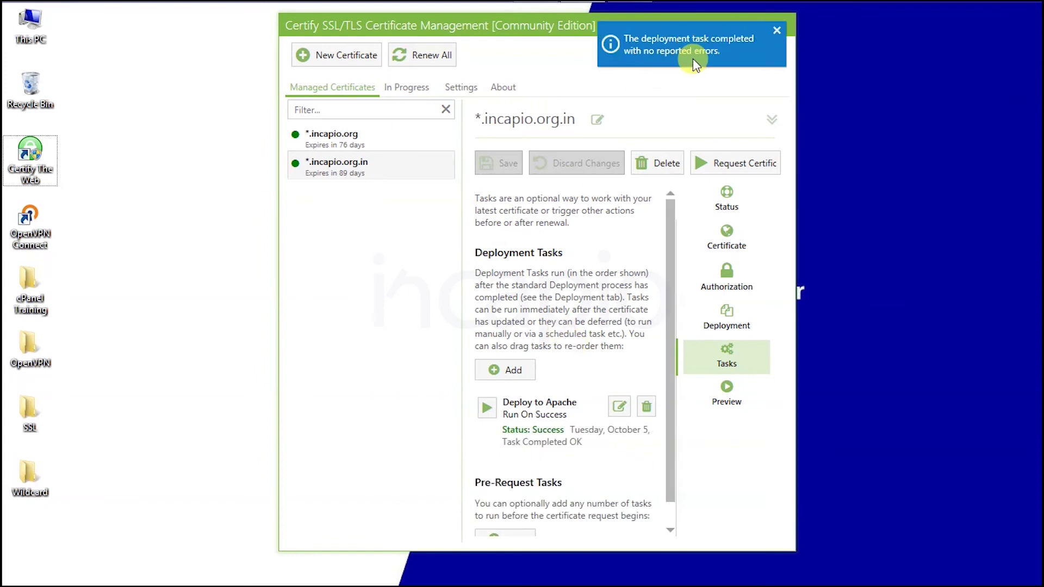
{"action": "double_click", "coordinate": [34, 495]}
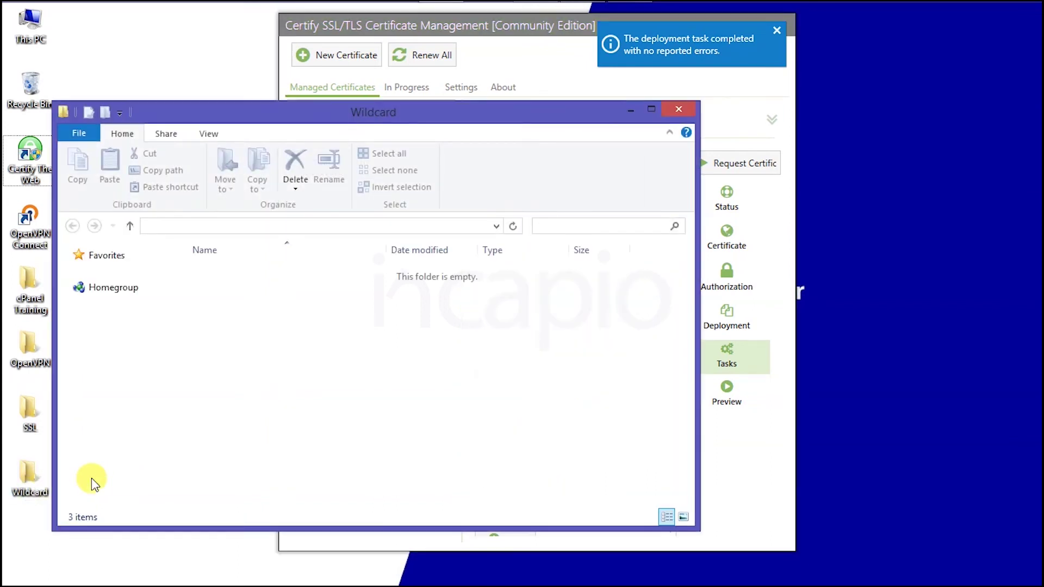
{"action": "left_click_drag", "start_coordinate": [244, 340], "coordinate": [220, 271]}
{"action": "left_click_drag", "start_coordinate": [221, 270], "coordinate": [220, 270]}
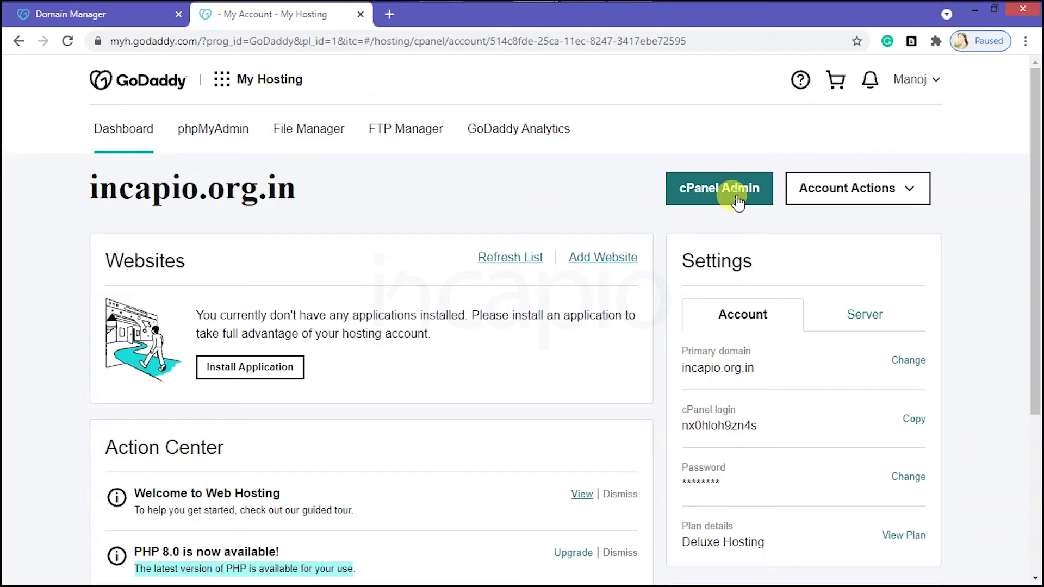
Step: Open cPanel for incapio.org.in, note its self-signed certificate, and search 'ssl' to reach SSL/TLS
{"action": "left_click", "coordinate": [735, 196]}
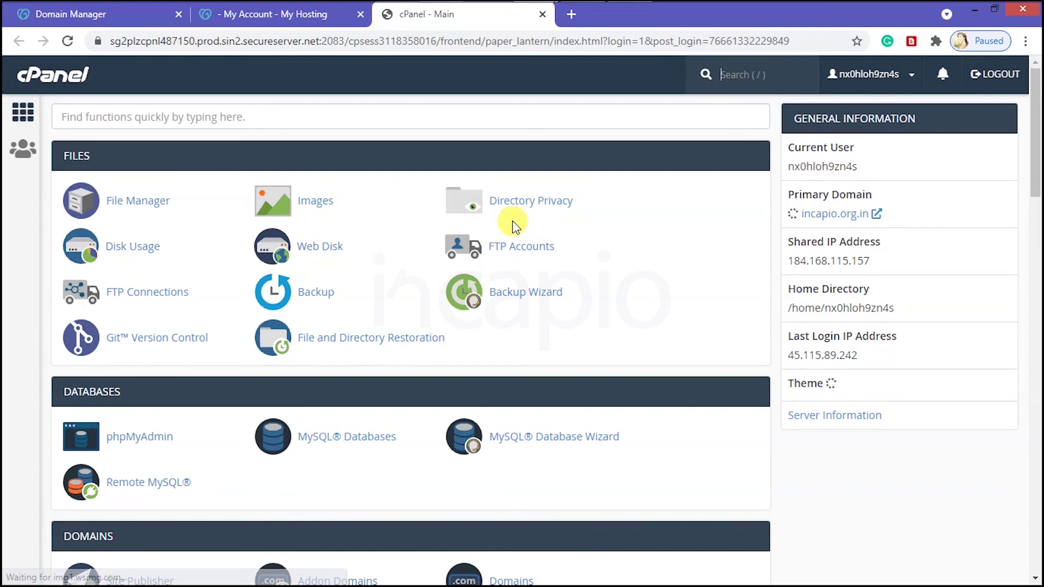
{"action": "left_click_drag", "start_coordinate": [879, 193], "coordinate": [934, 194]}
{"action": "left_click_drag", "start_coordinate": [793, 224], "coordinate": [846, 215]}
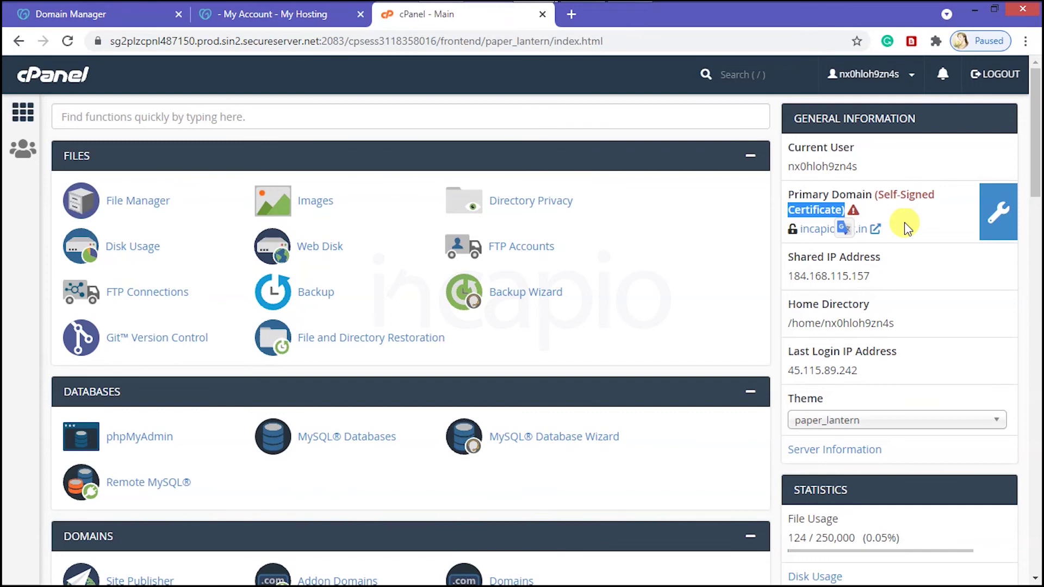
{"action": "left_click", "coordinate": [130, 118]}
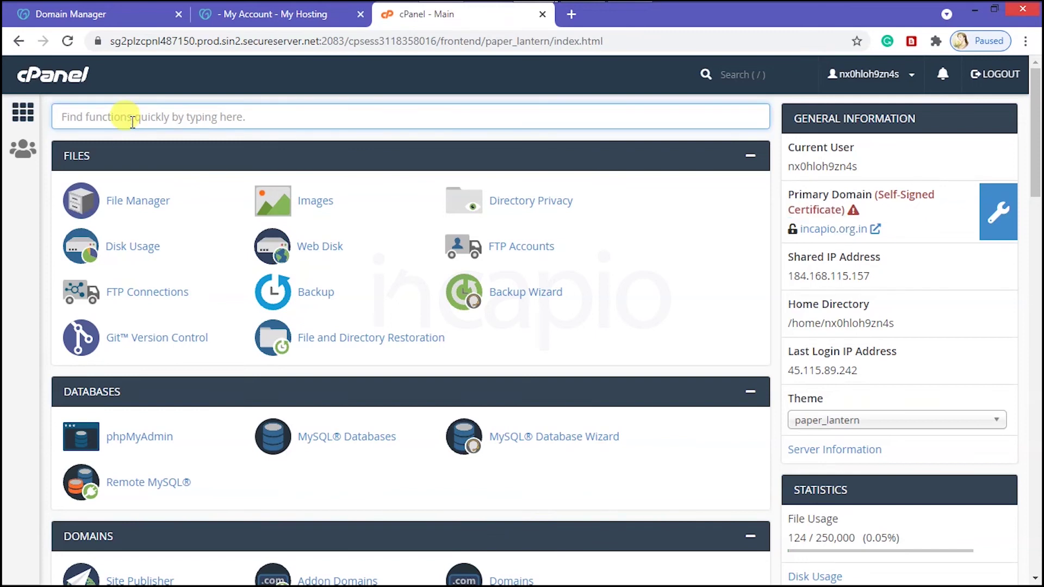
{"action": "type", "text": "ssl"}
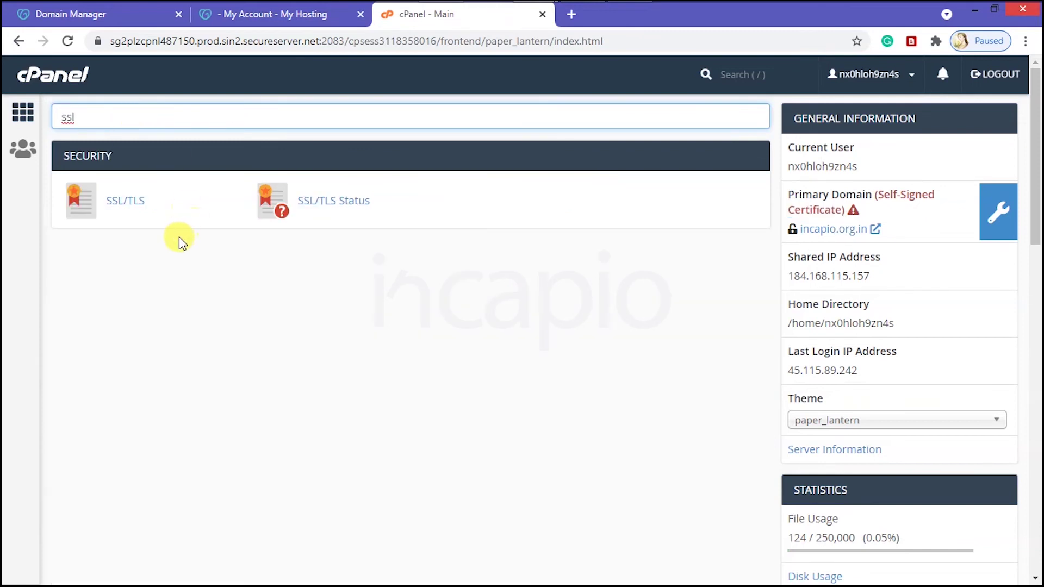
{"action": "left_click", "coordinate": [121, 204]}
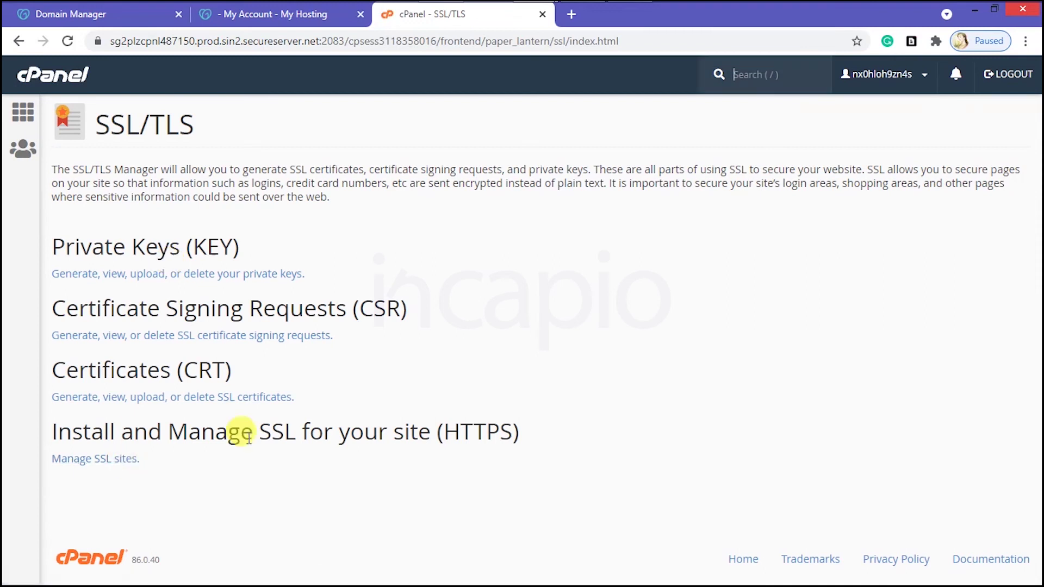
Step: In Manage SSL Sites, uninstall the self-signed SSL host for incapio.org.in
{"action": "left_click", "coordinate": [118, 461]}
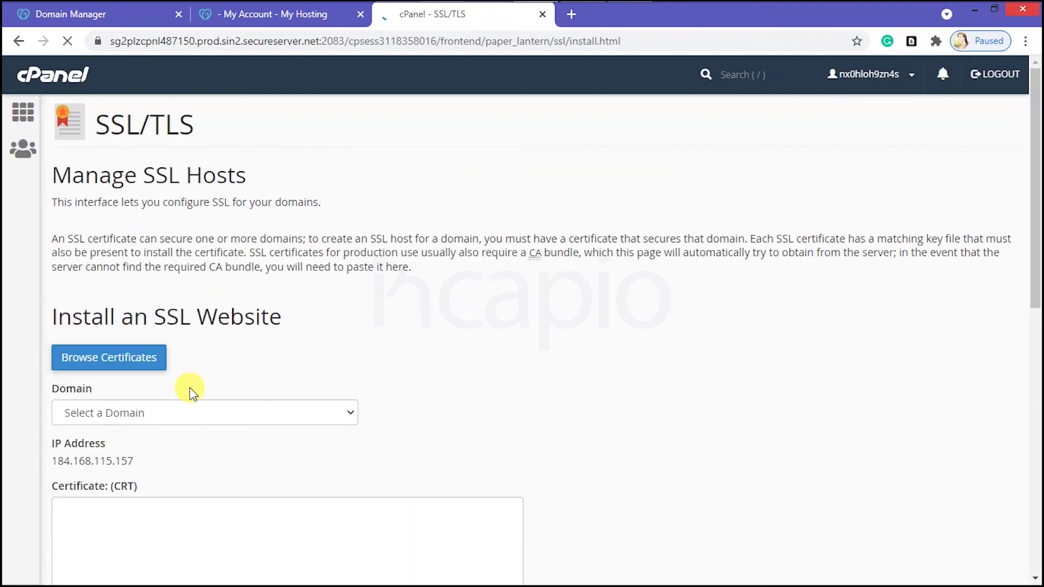
{"action": "scroll", "coordinate": [305, 353], "scroll_direction": "down", "scroll_amount": 7}
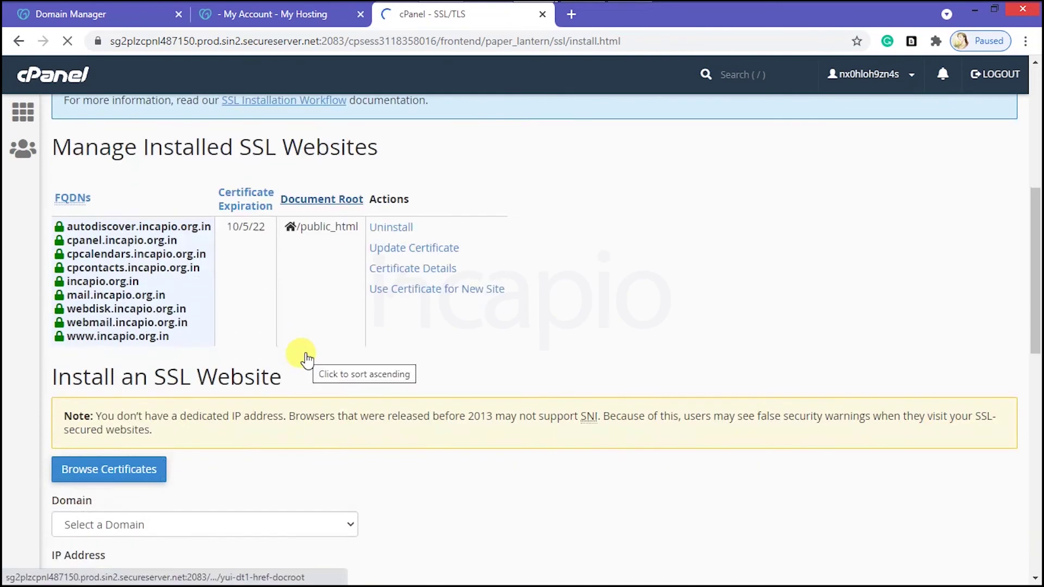
{"action": "left_click", "coordinate": [413, 269]}
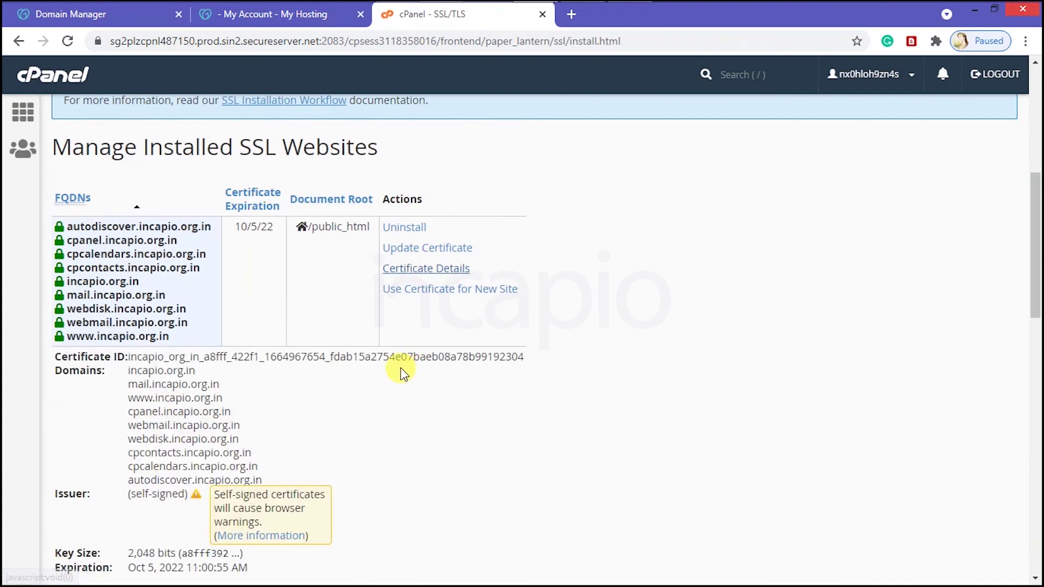
{"action": "scroll", "coordinate": [302, 413], "scroll_direction": "down", "scroll_amount": 3}
{"action": "left_click_drag", "start_coordinate": [210, 338], "coordinate": [276, 376]}
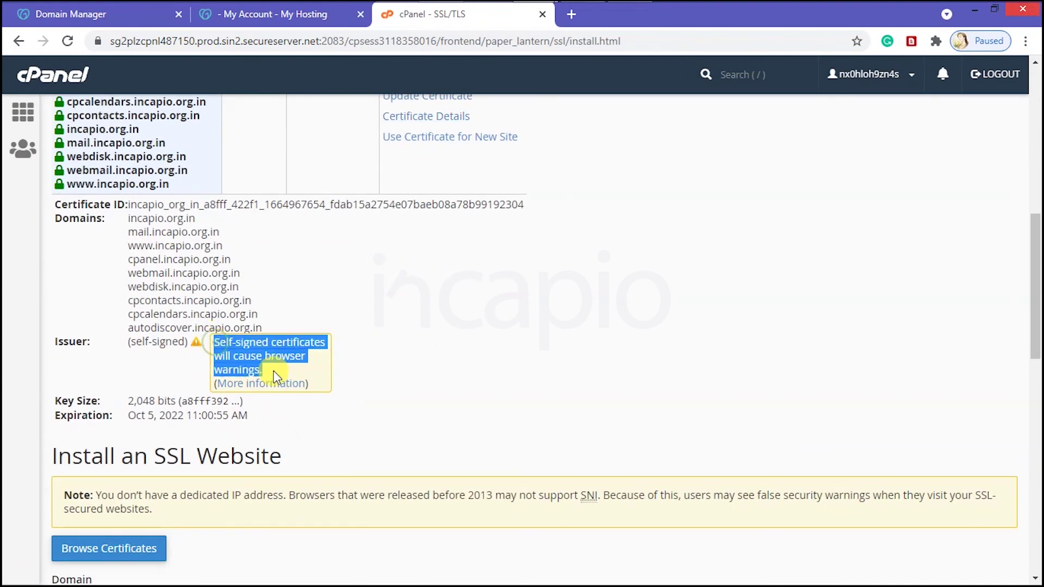
{"action": "left_click", "coordinate": [326, 367]}
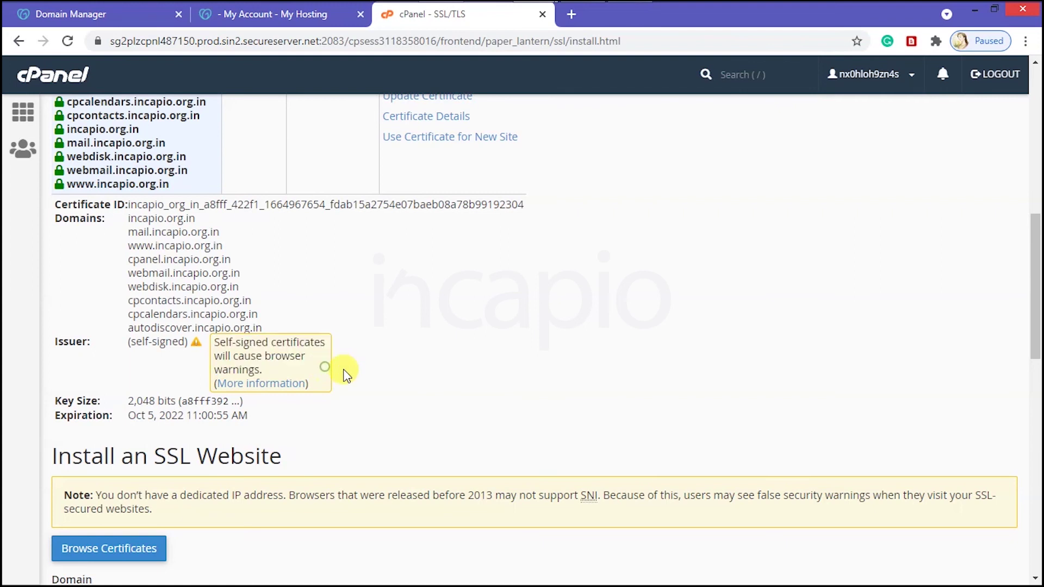
{"action": "scroll", "coordinate": [389, 376], "scroll_direction": "up", "scroll_amount": 3}
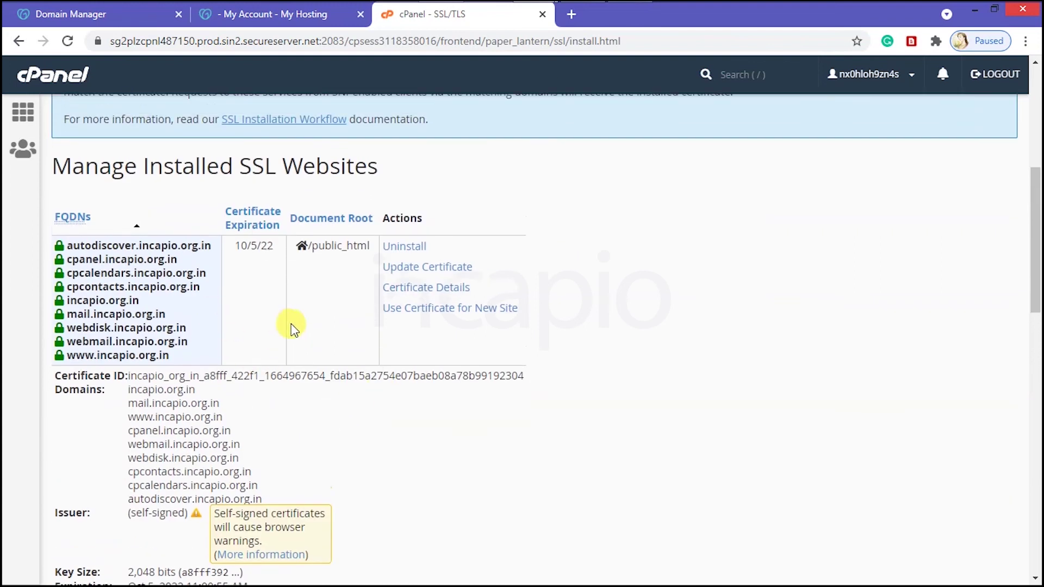
{"action": "scroll", "coordinate": [348, 316], "scroll_direction": "up", "scroll_amount": 1}
{"action": "left_click", "coordinate": [409, 303]}
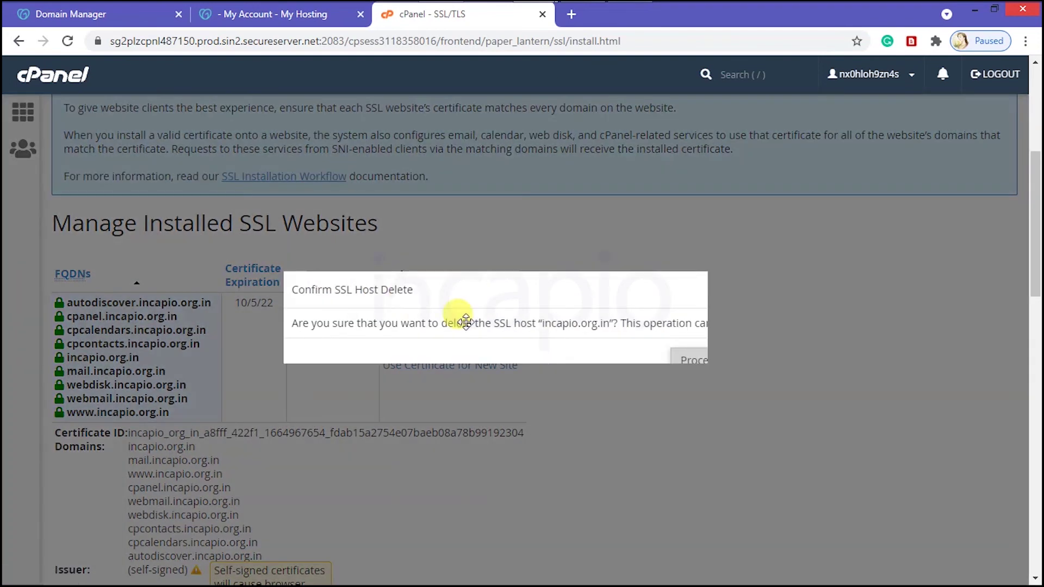
{"action": "left_click", "coordinate": [673, 359]}
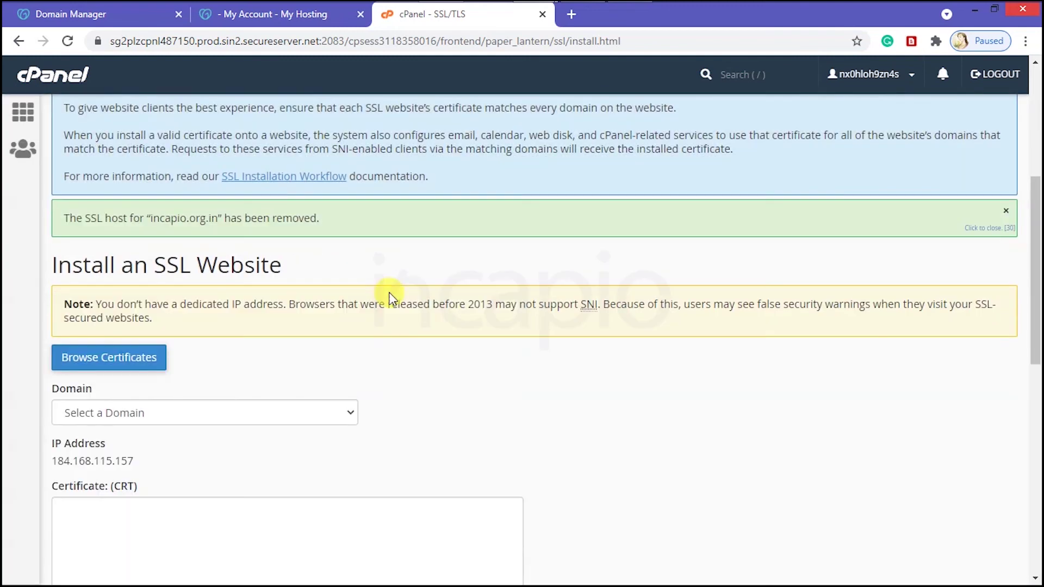
Step: Choose incapio.org.in as the domain in the install SSL website form
{"action": "left_click", "coordinate": [233, 413]}
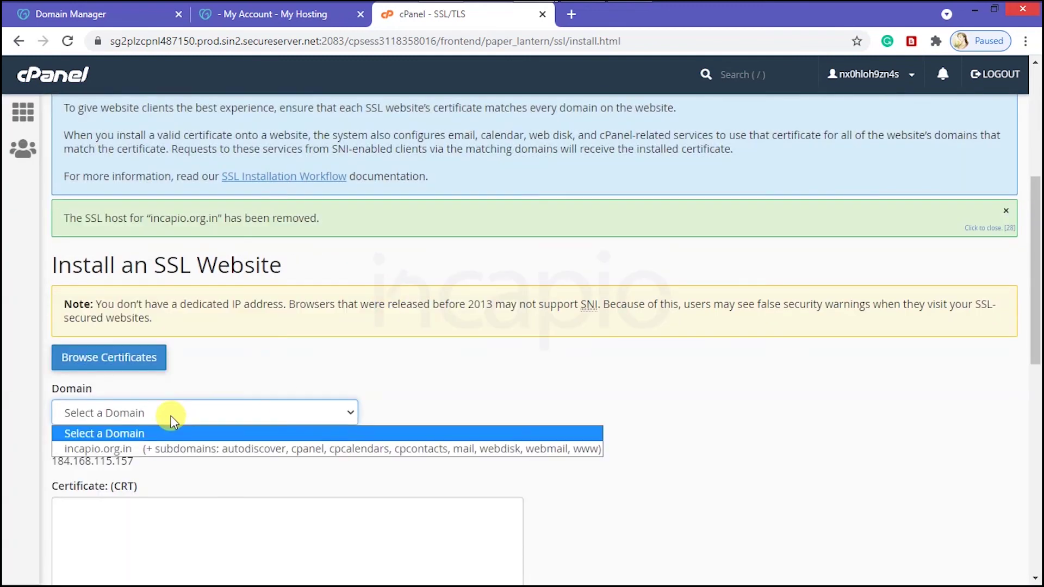
{"action": "left_click", "coordinate": [163, 449]}
{"action": "scroll", "coordinate": [397, 449], "scroll_direction": "down", "scroll_amount": 4}
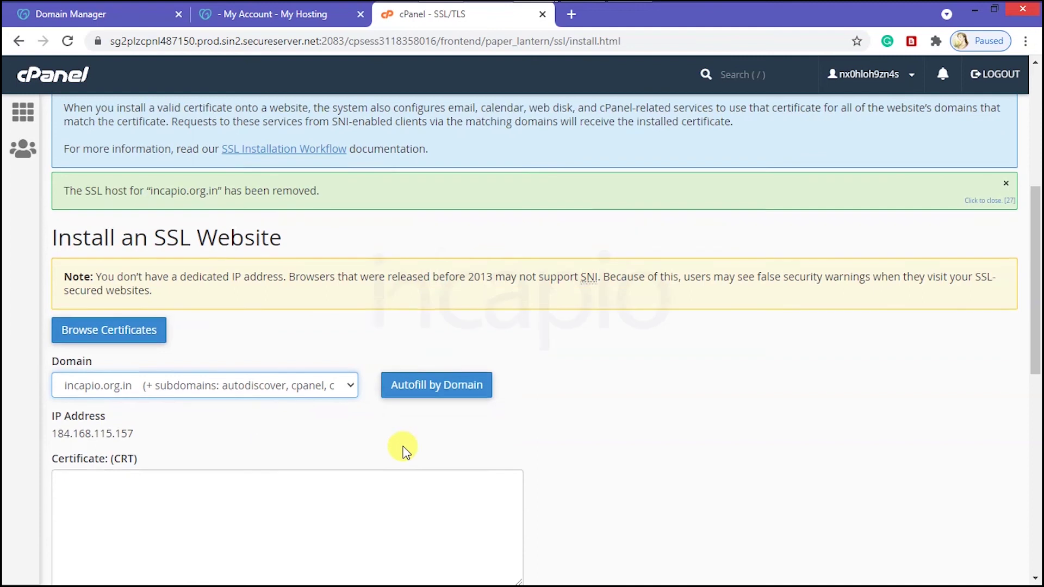
{"action": "left_click", "coordinate": [166, 293]}
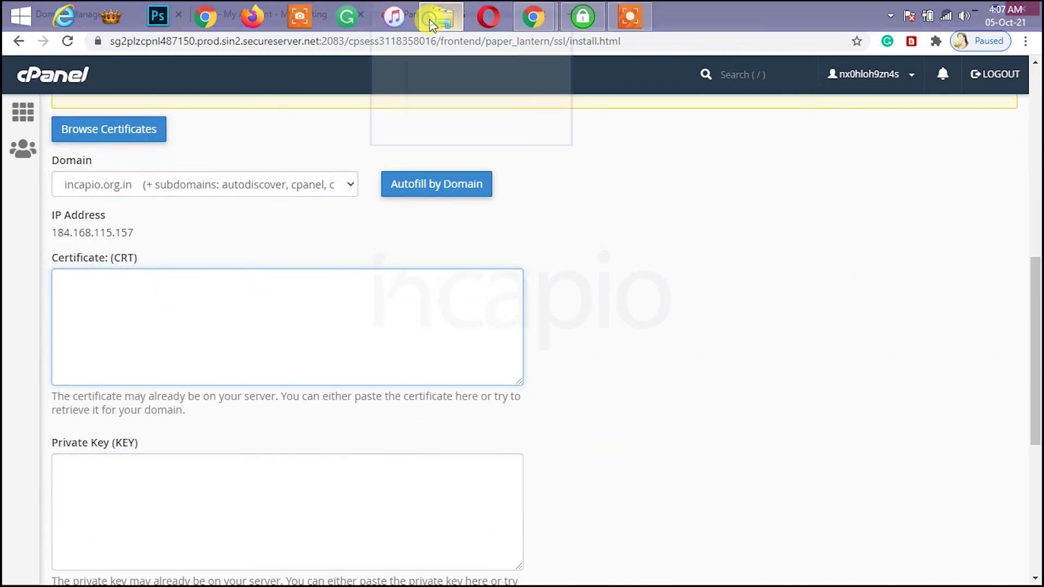
Step: Open wildcard.crt from the Wildcard folder in a text editor and copy its certificate text
{"action": "left_click", "coordinate": [435, 15]}
{"action": "left_click_drag", "start_coordinate": [418, 110], "coordinate": [698, 112]}
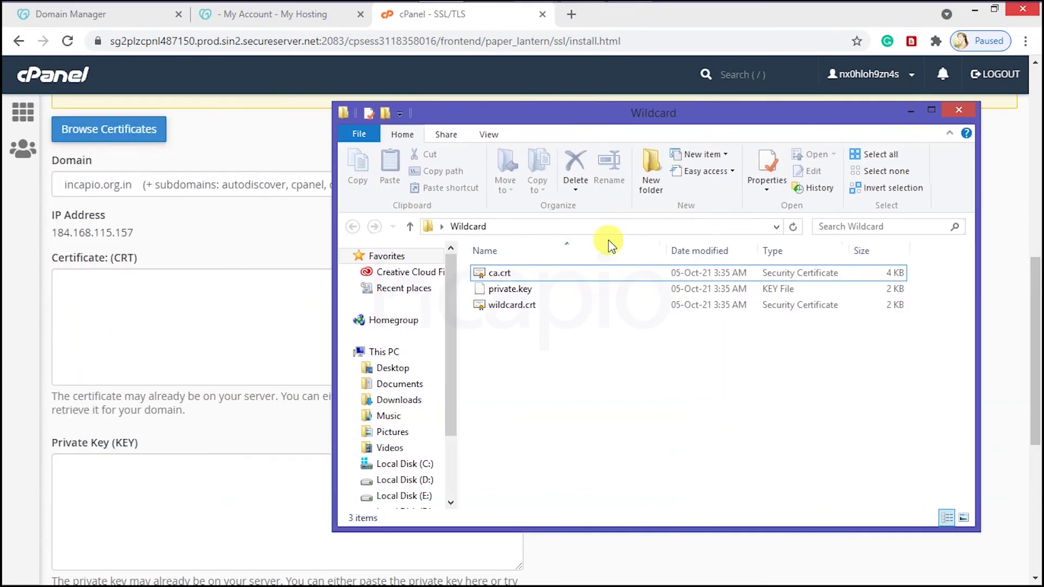
{"action": "left_click", "coordinate": [514, 306]}
{"action": "right_click", "coordinate": [516, 307]}
{"action": "left_click", "coordinate": [593, 159]}
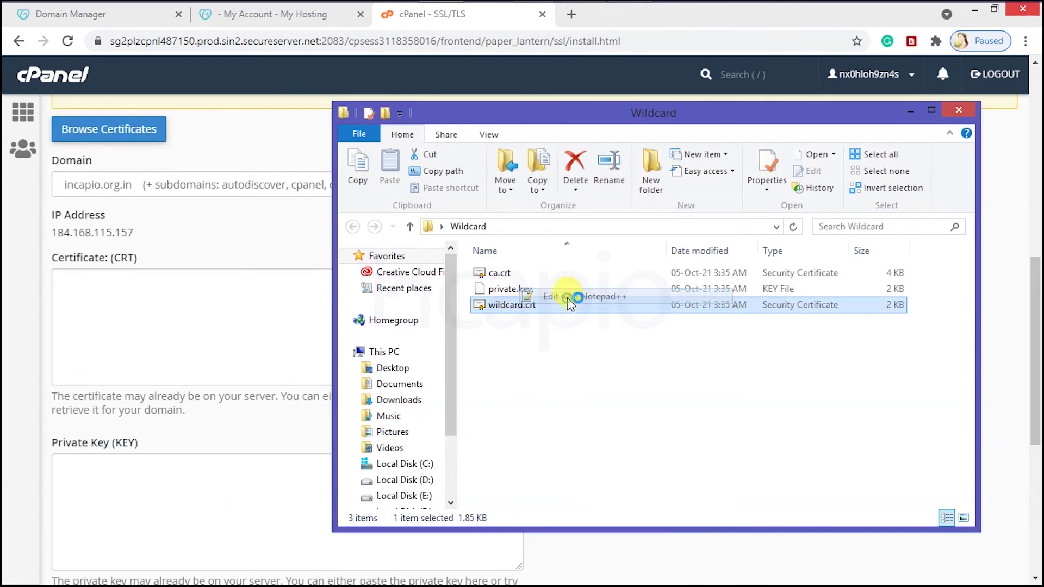
{"action": "left_click_drag", "start_coordinate": [45, 82], "coordinate": [195, 434]}
{"action": "right_click", "coordinate": [245, 344]}
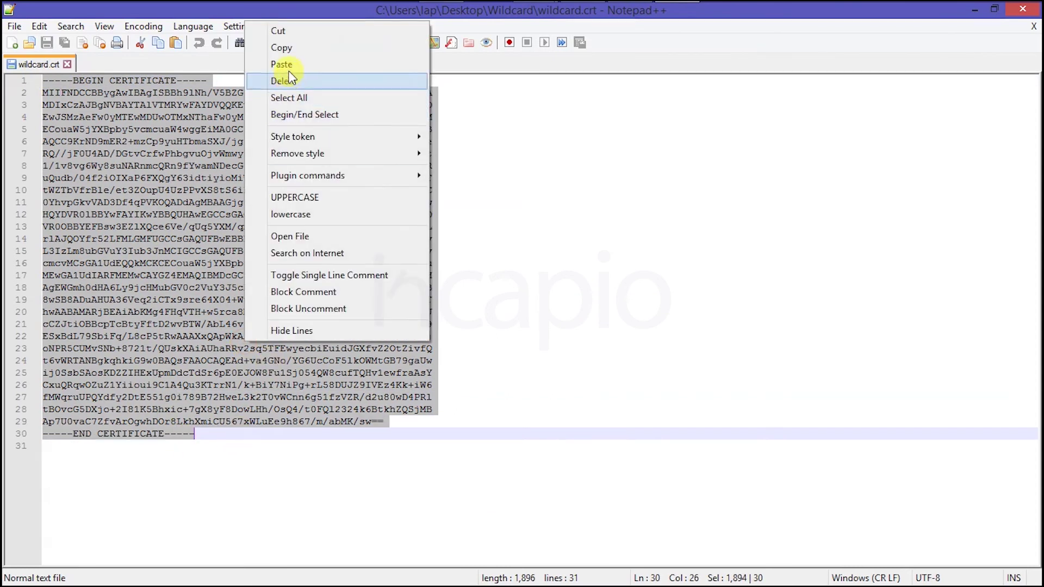
{"action": "left_click", "coordinate": [283, 50]}
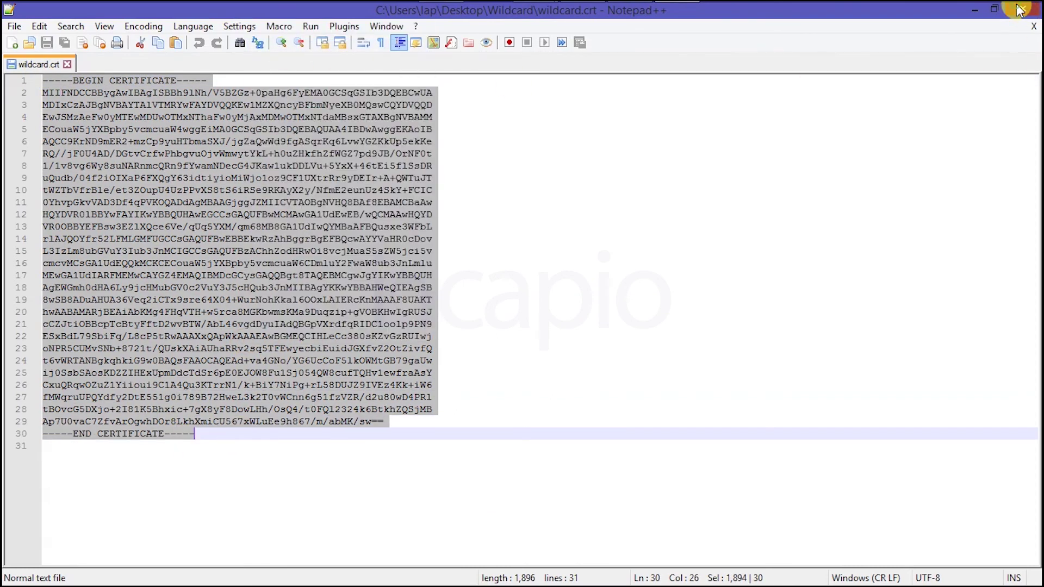
Step: Paste the certificate into Certificate (CRT) and autofill the remaining fields from it
{"action": "left_click", "coordinate": [1020, 10]}
{"action": "left_click", "coordinate": [47, 326]}
{"action": "right_click", "coordinate": [118, 306]}
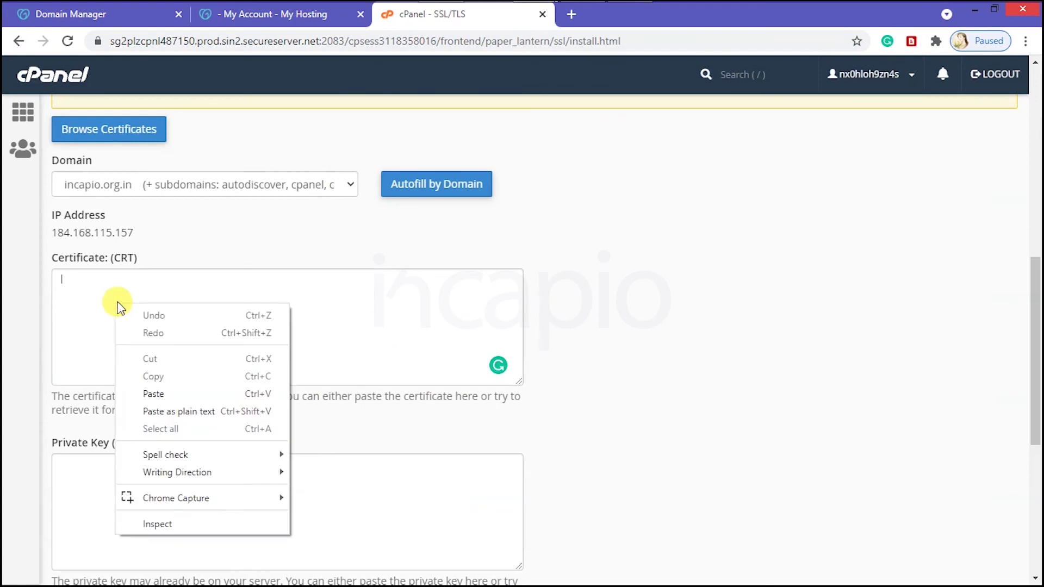
{"action": "left_click", "coordinate": [152, 394]}
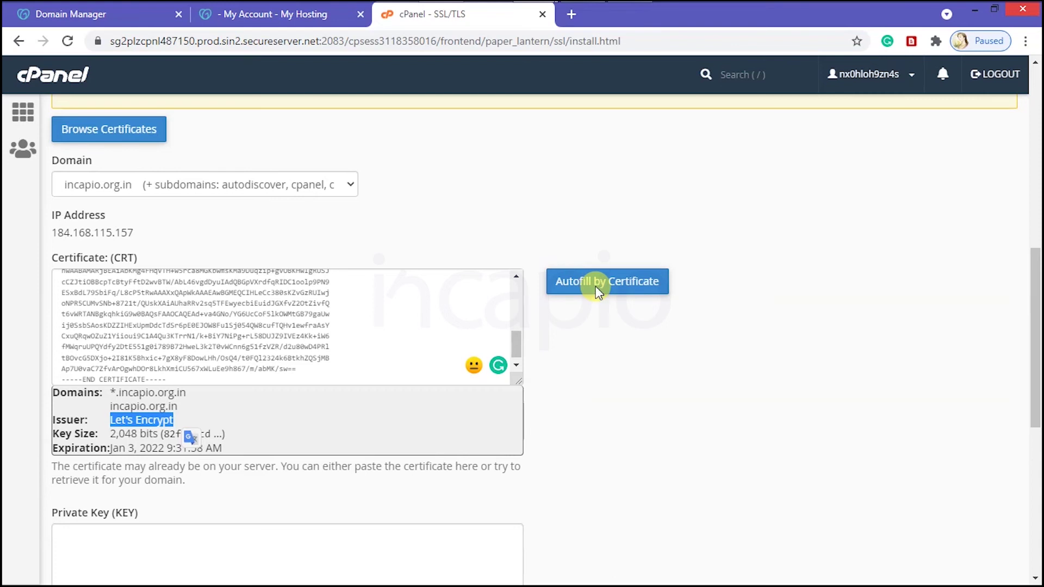
{"action": "left_click", "coordinate": [596, 286]}
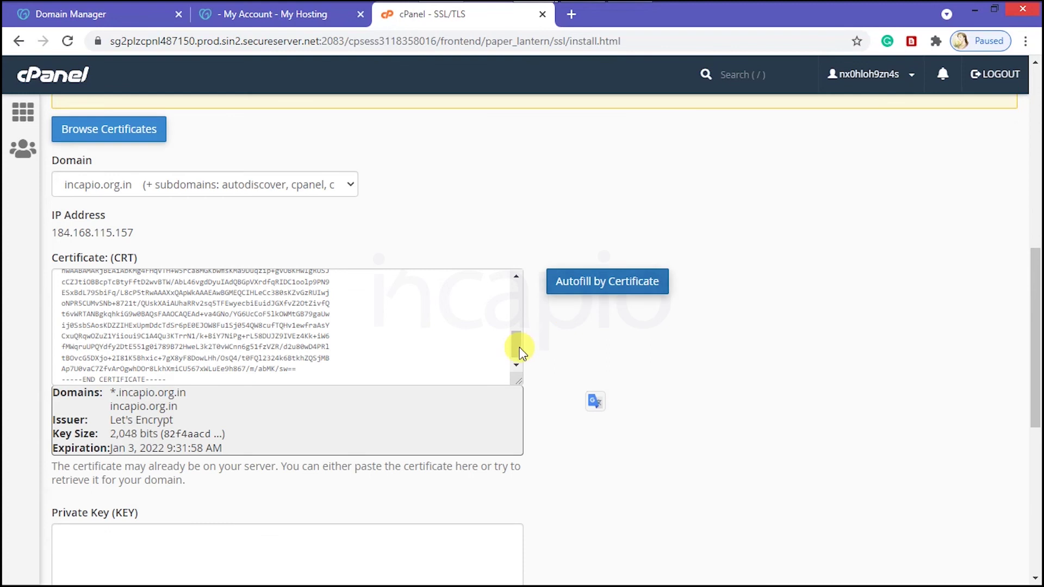
{"action": "scroll", "coordinate": [478, 487], "scroll_direction": "down", "scroll_amount": 7}
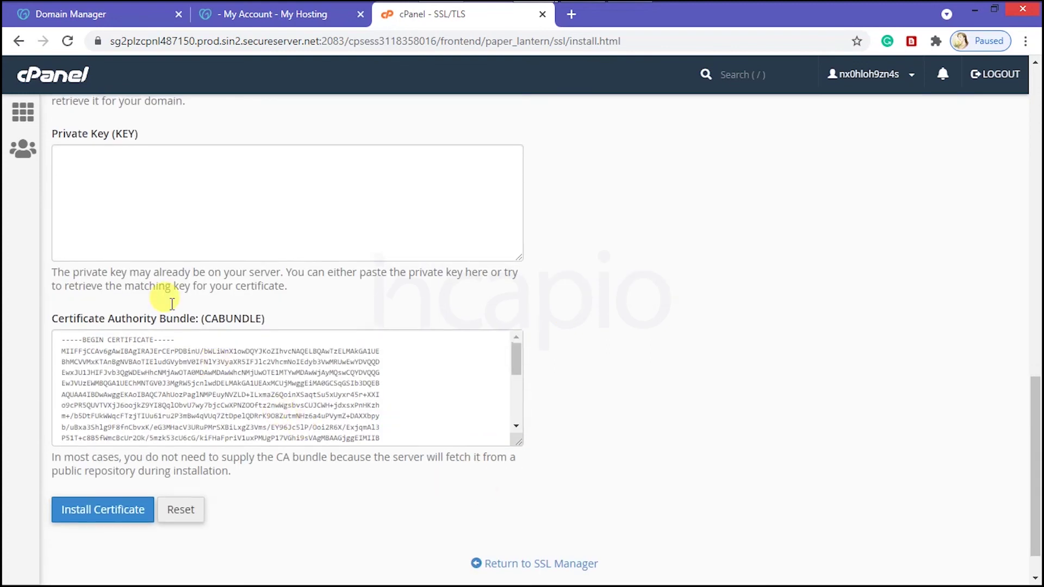
{"action": "scroll", "coordinate": [171, 303], "scroll_direction": "up", "scroll_amount": 3}
Step: Open private.key from the Wildcard folder in the text editor and copy the key text
{"action": "left_click", "coordinate": [323, 314]}
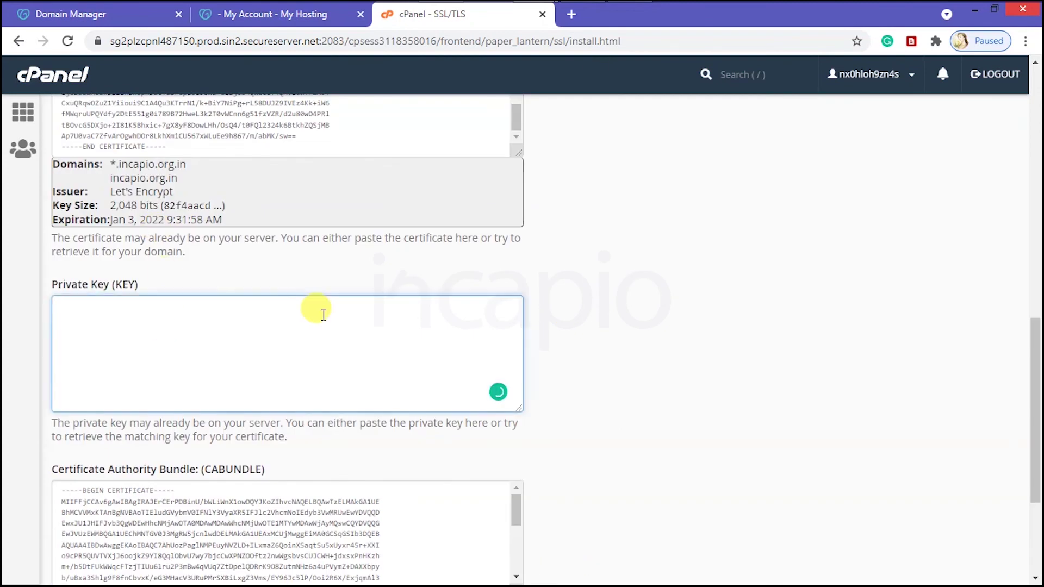
{"action": "key", "text": "alt+Tab"}
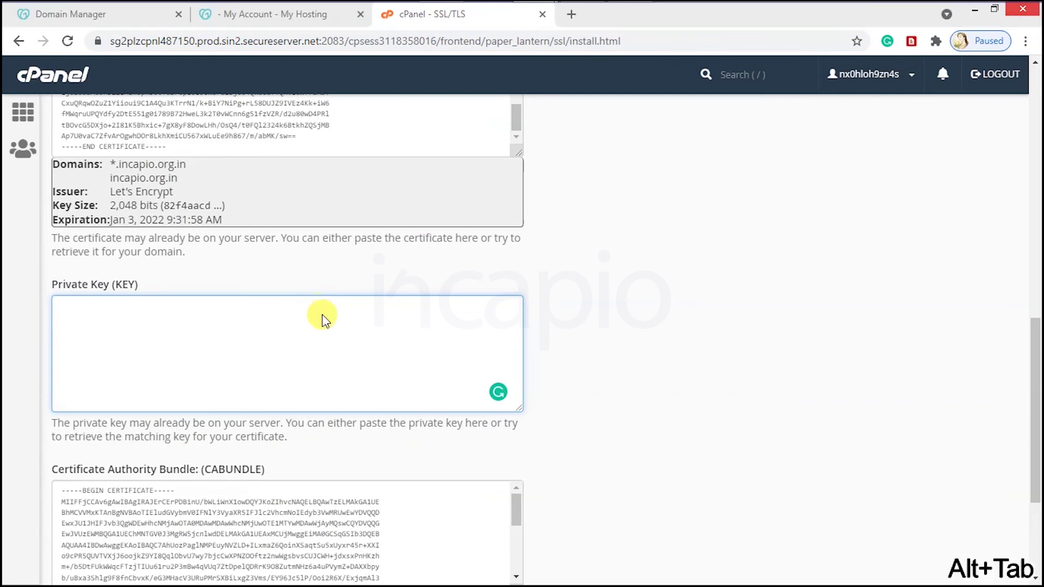
{"action": "left_click", "coordinate": [525, 289]}
{"action": "right_click", "coordinate": [523, 294]}
{"action": "left_click", "coordinate": [565, 319]}
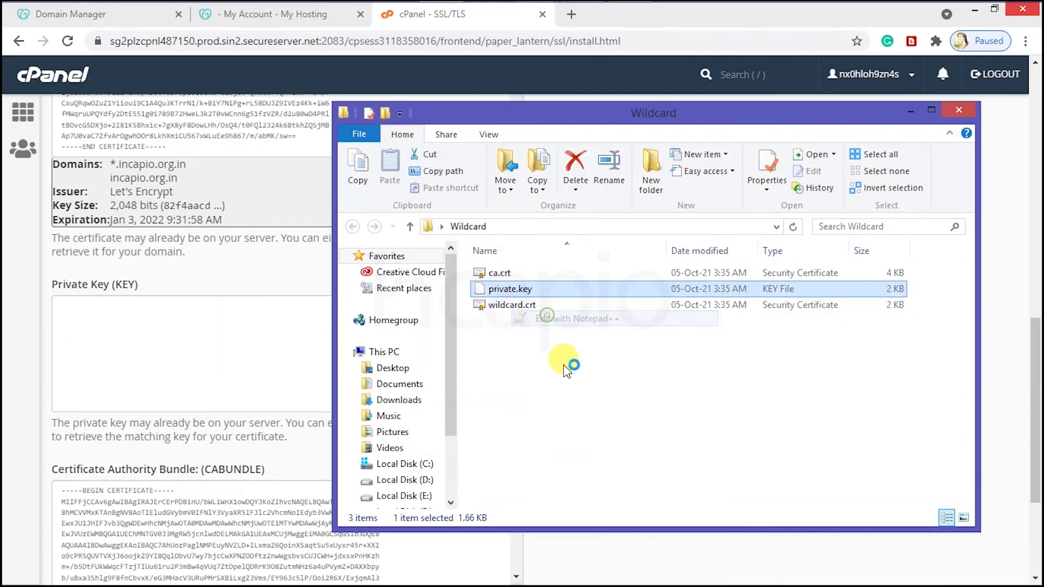
{"action": "left_click_drag", "start_coordinate": [240, 399], "coordinate": [43, 80]}
{"action": "right_click", "coordinate": [94, 131]}
{"action": "left_click", "coordinate": [136, 164]}
Step: Paste the private key into the Private Key (KEY) field
{"action": "left_click", "coordinate": [975, 10]}
{"action": "right_click", "coordinate": [102, 323]}
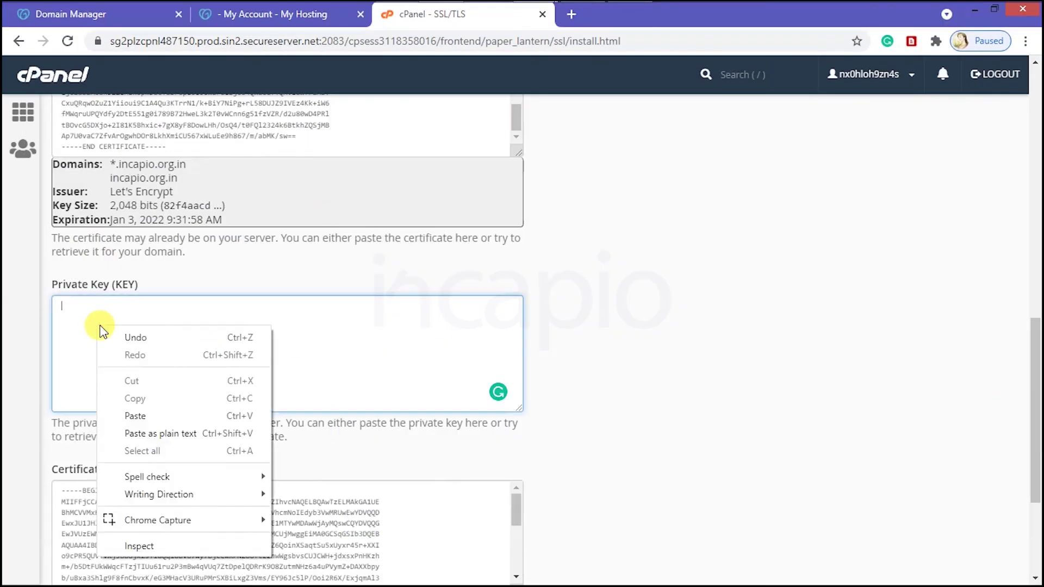
{"action": "left_click", "coordinate": [135, 357]}
{"action": "left_click_drag", "start_coordinate": [517, 383], "coordinate": [516, 311]}
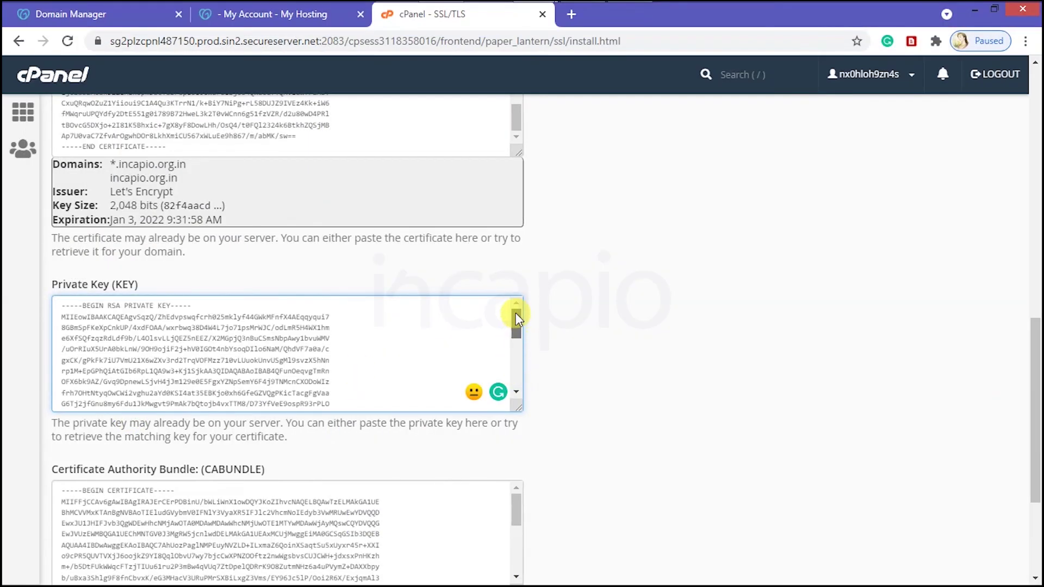
{"action": "scroll", "coordinate": [582, 389], "scroll_direction": "down", "scroll_amount": 4}
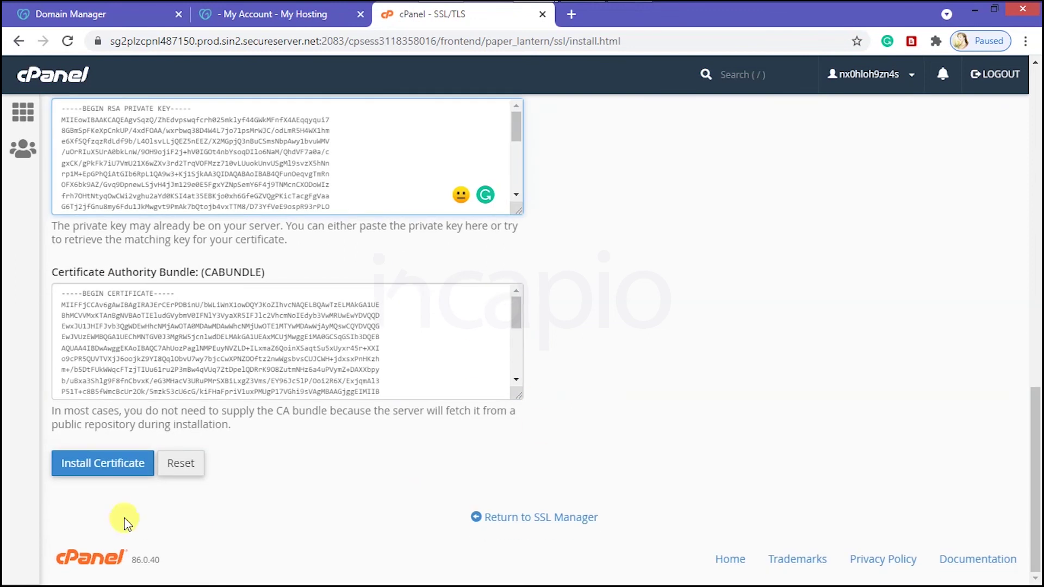
Step: Install the certificate for incapio.org.in and acknowledge the success message
{"action": "left_click", "coordinate": [141, 461]}
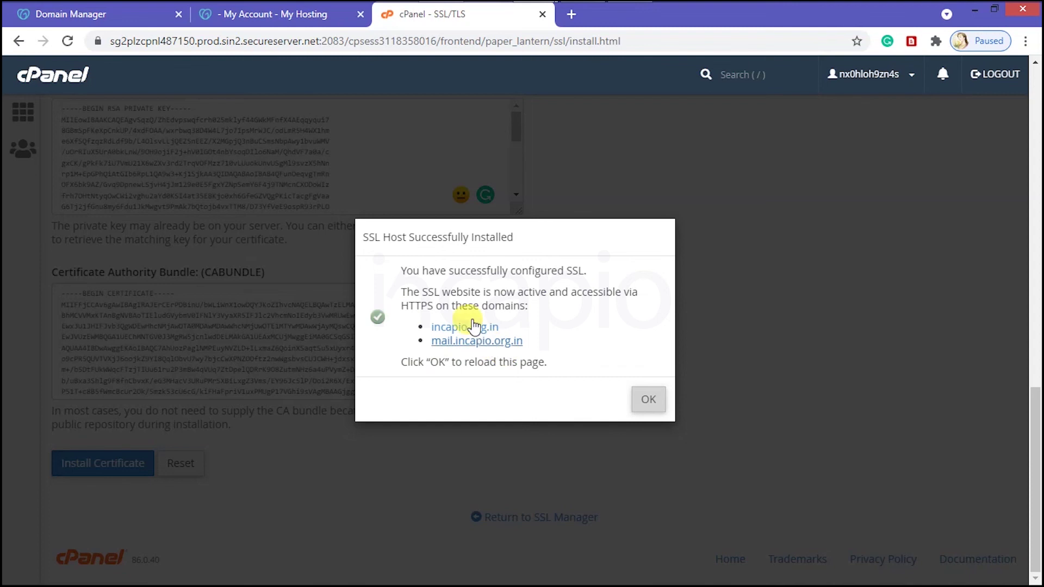
{"action": "left_click_drag", "start_coordinate": [401, 271], "coordinate": [577, 294]}
{"action": "left_click", "coordinate": [590, 342]}
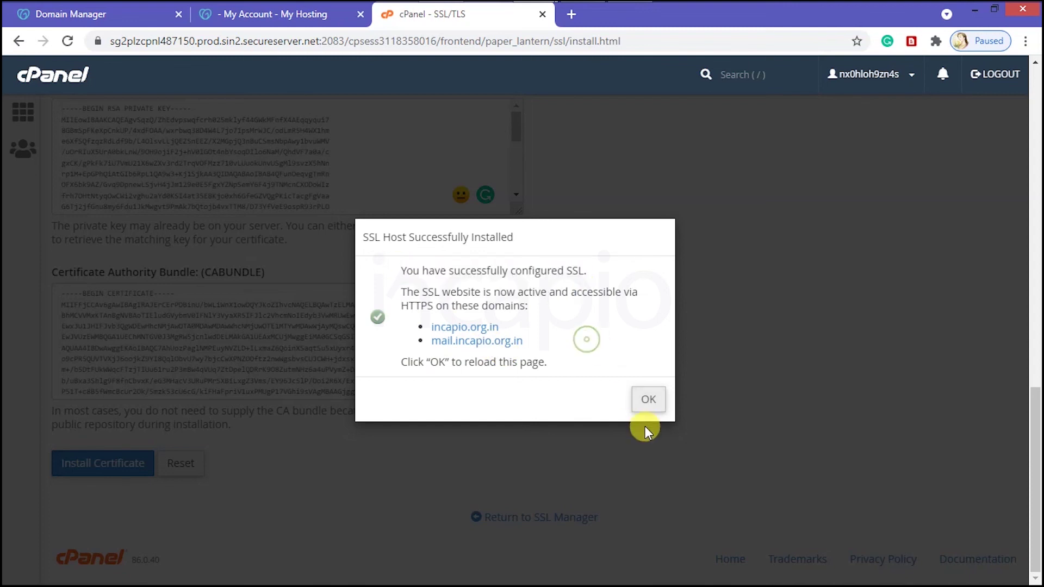
{"action": "left_click", "coordinate": [651, 401]}
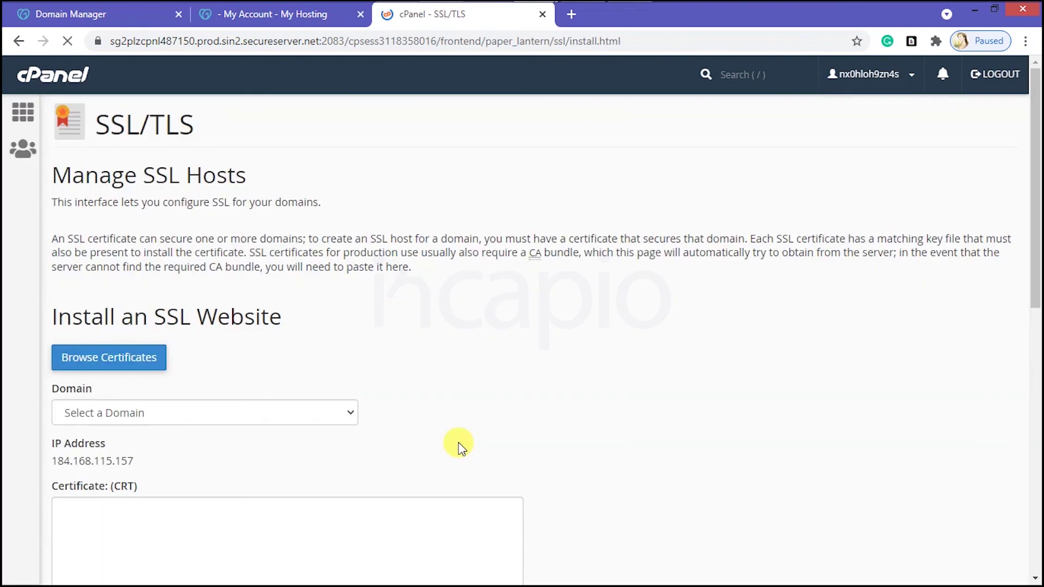
{"action": "scroll", "coordinate": [424, 430], "scroll_direction": "down", "scroll_amount": 5}
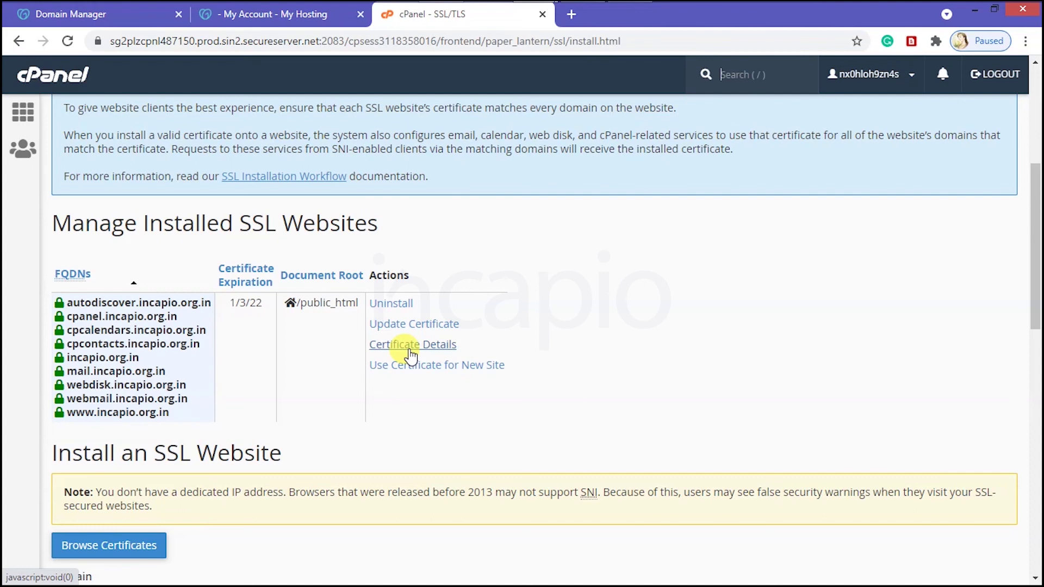
Step: Check the installed certificate's issuer and key size details, then return to cPanel home
{"action": "left_click", "coordinate": [411, 351]}
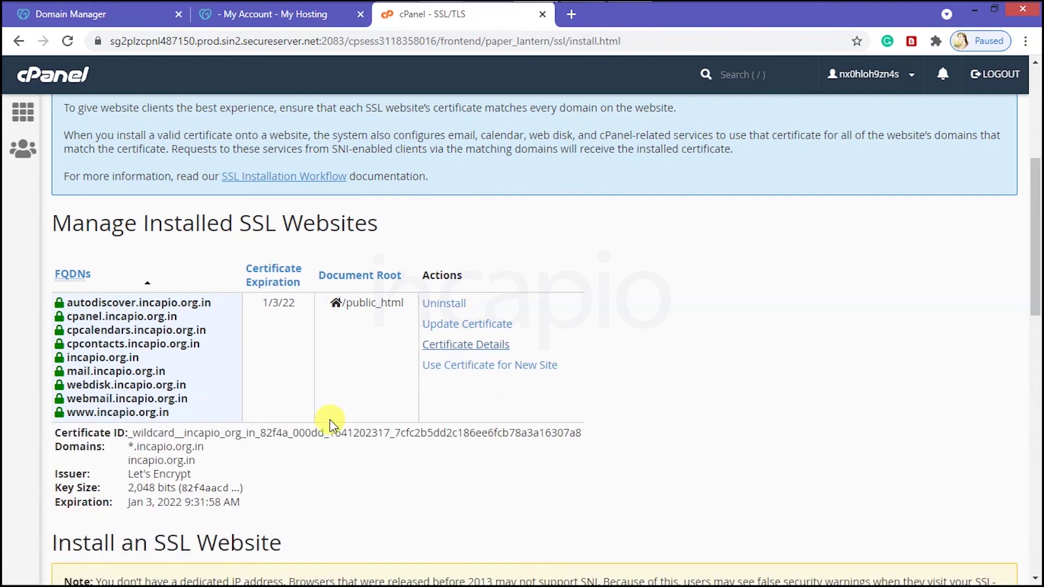
{"action": "scroll", "coordinate": [330, 422], "scroll_direction": "down", "scroll_amount": 4}
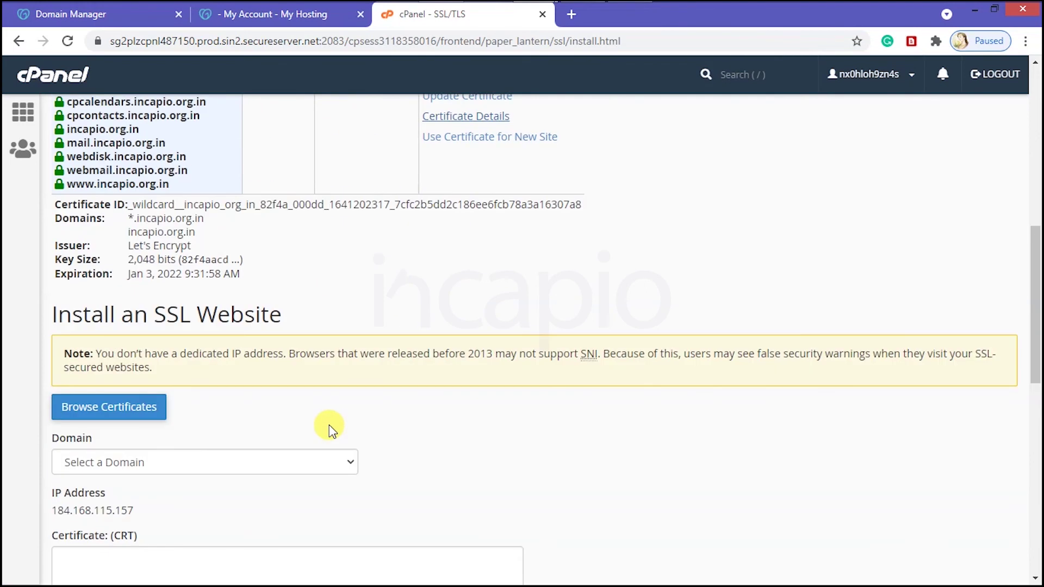
{"action": "scroll", "coordinate": [293, 419], "scroll_direction": "up", "scroll_amount": 1}
{"action": "left_click_drag", "start_coordinate": [133, 325], "coordinate": [263, 335]}
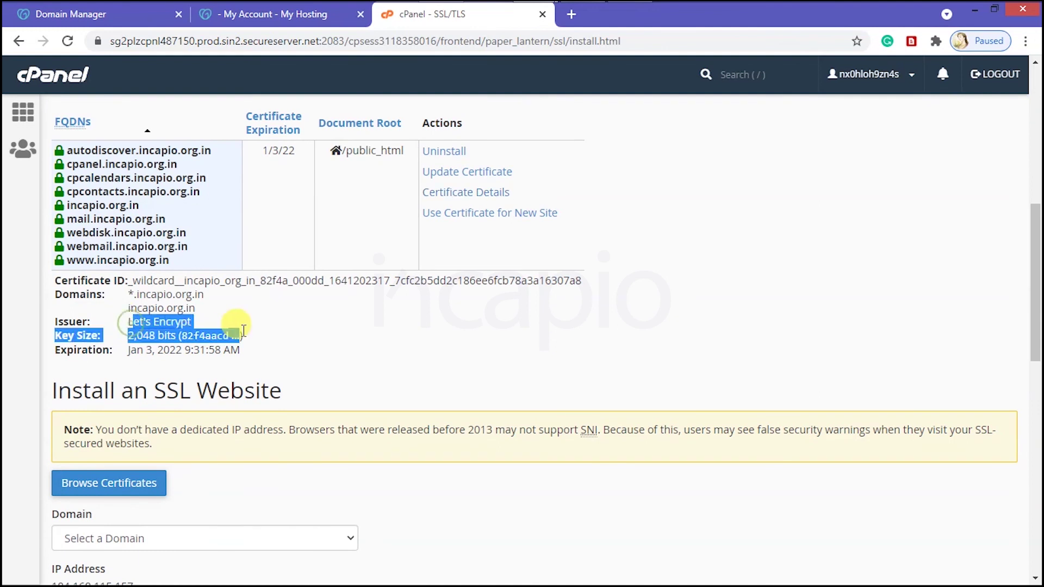
{"action": "left_click", "coordinate": [353, 359]}
{"action": "key", "text": "alt+Left"}
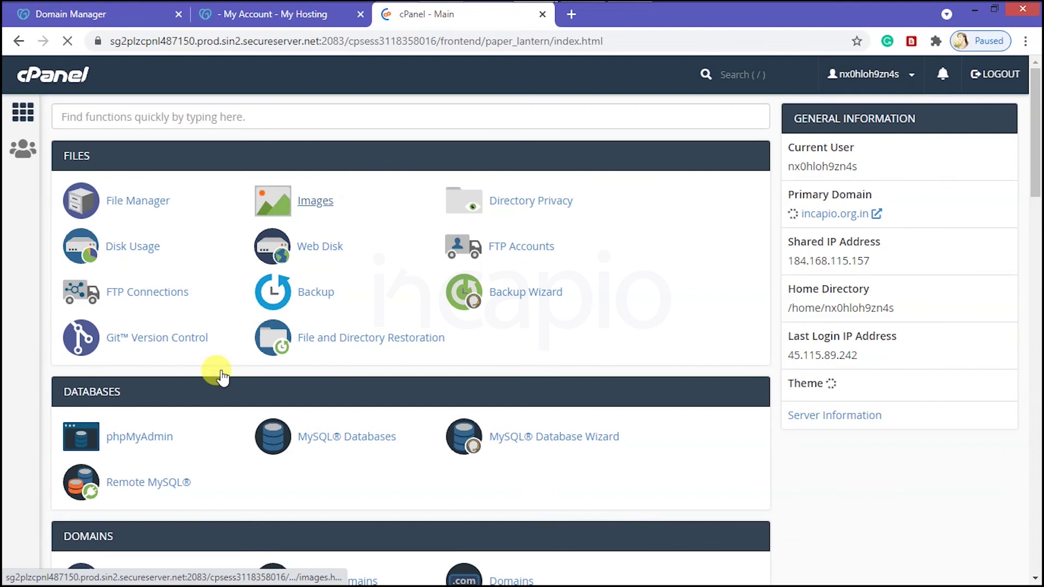
Step: Open WordPress in the Installatron installer and start a new installation
{"action": "scroll", "coordinate": [145, 377], "scroll_direction": "down", "scroll_amount": 13}
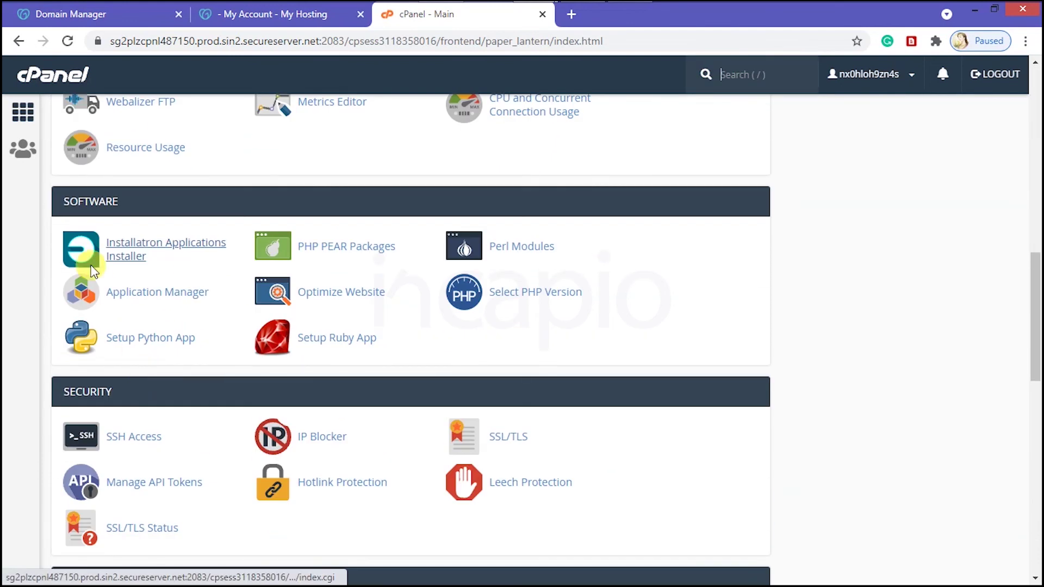
{"action": "left_click", "coordinate": [124, 256]}
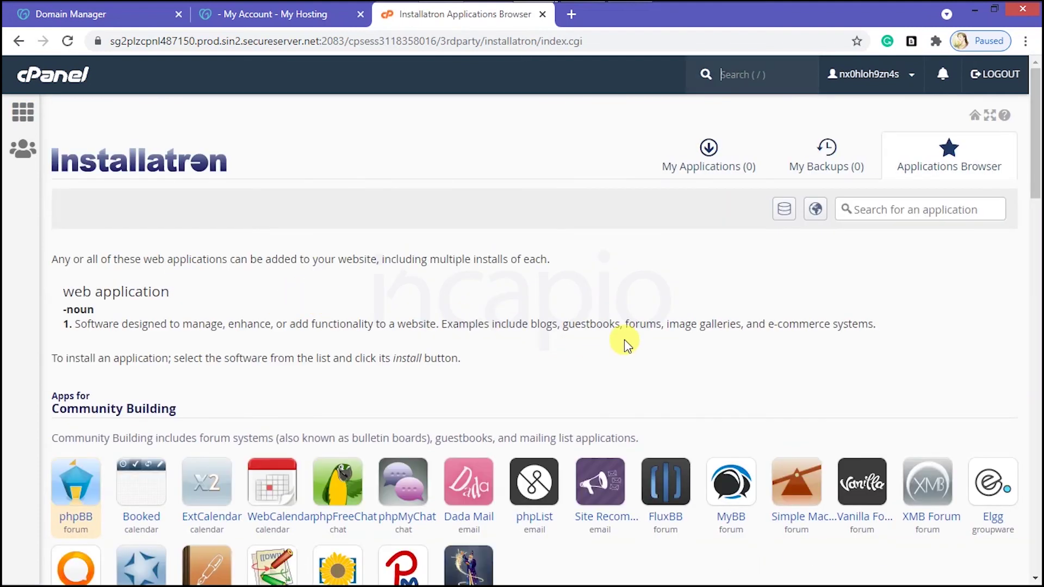
{"action": "scroll", "coordinate": [624, 340], "scroll_direction": "down", "scroll_amount": 5}
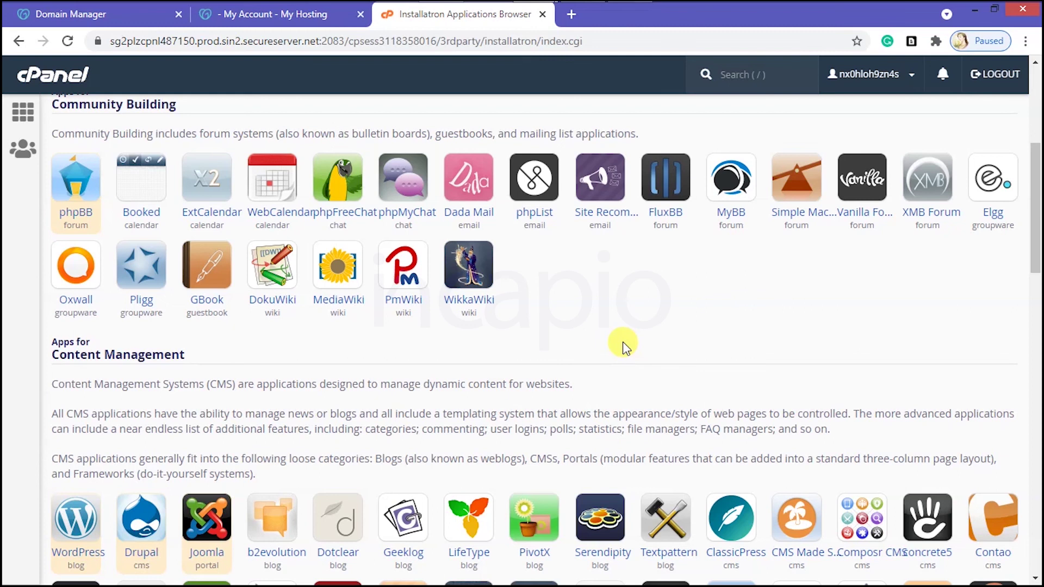
{"action": "scroll", "coordinate": [622, 341], "scroll_direction": "down", "scroll_amount": 10}
{"action": "scroll", "coordinate": [601, 342], "scroll_direction": "up", "scroll_amount": 4}
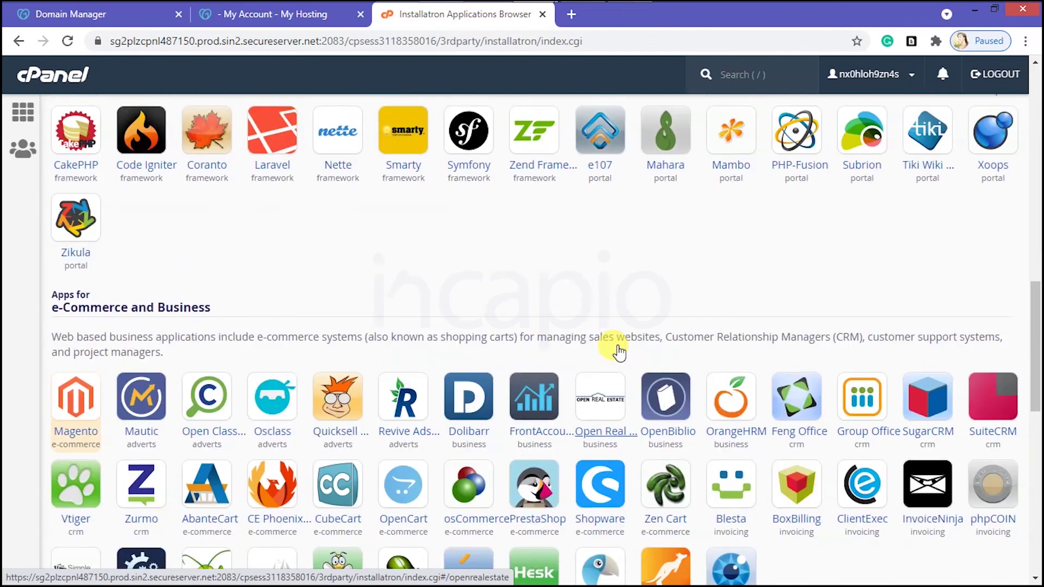
{"action": "left_click", "coordinate": [84, 178]}
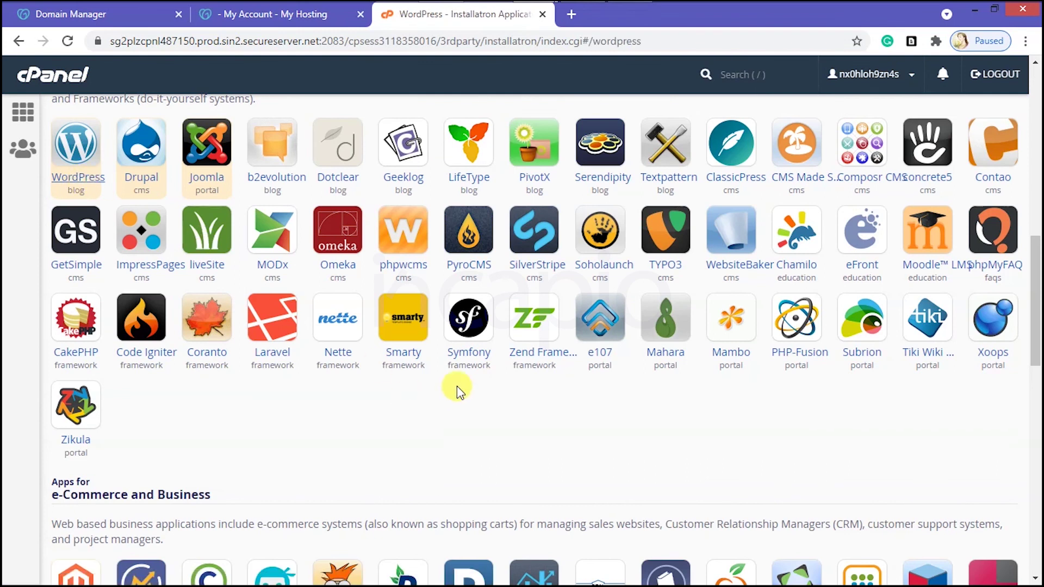
{"action": "left_click", "coordinate": [890, 267]}
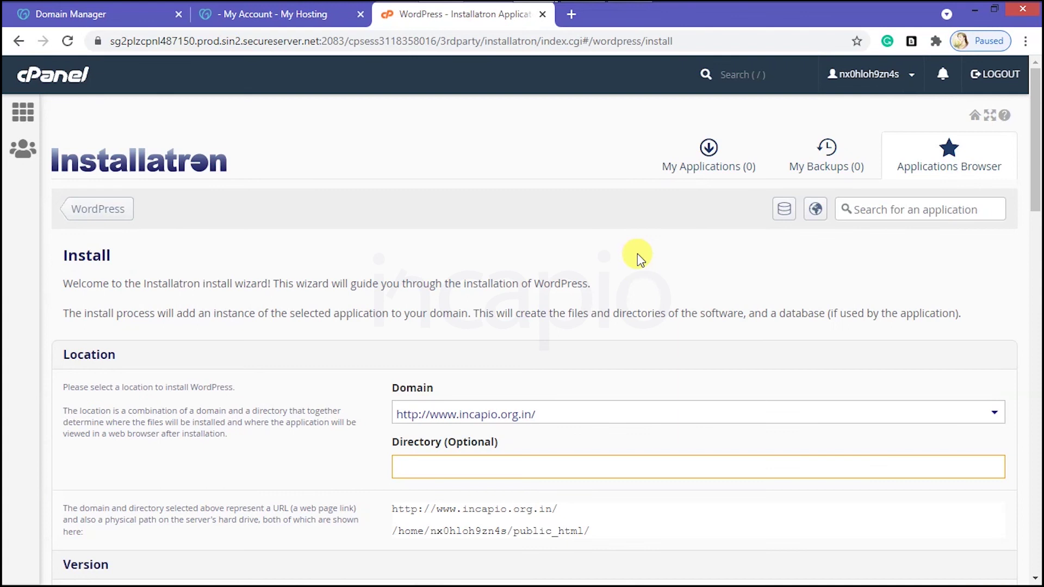
{"action": "scroll", "coordinate": [604, 351], "scroll_direction": "down", "scroll_amount": 4}
{"action": "left_click", "coordinate": [523, 188]}
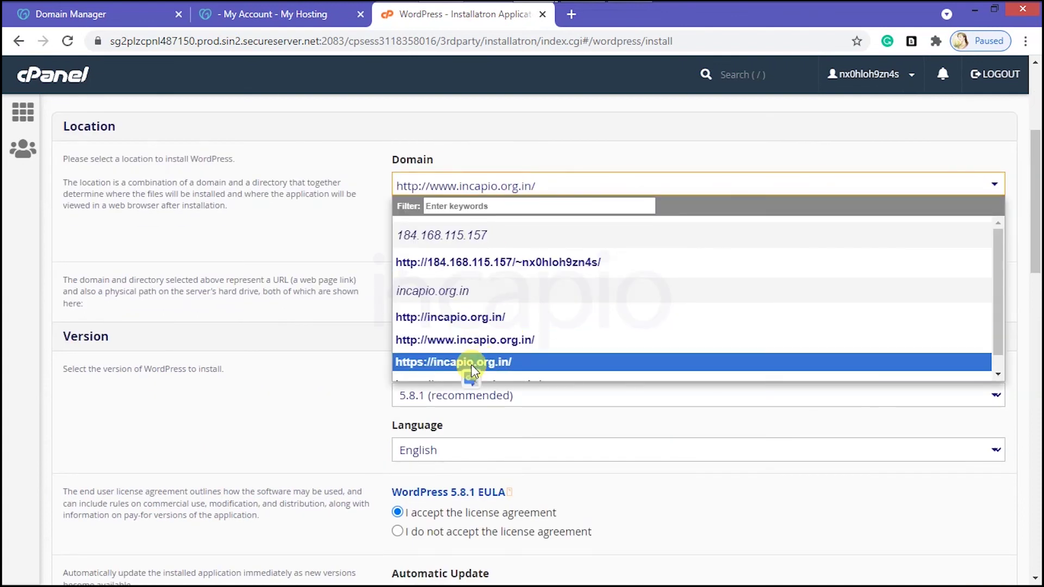
{"action": "left_click", "coordinate": [517, 361]}
{"action": "scroll", "coordinate": [640, 298], "scroll_direction": "down", "scroll_amount": 15}
{"action": "scroll", "coordinate": [631, 304], "scroll_direction": "up", "scroll_amount": 3}
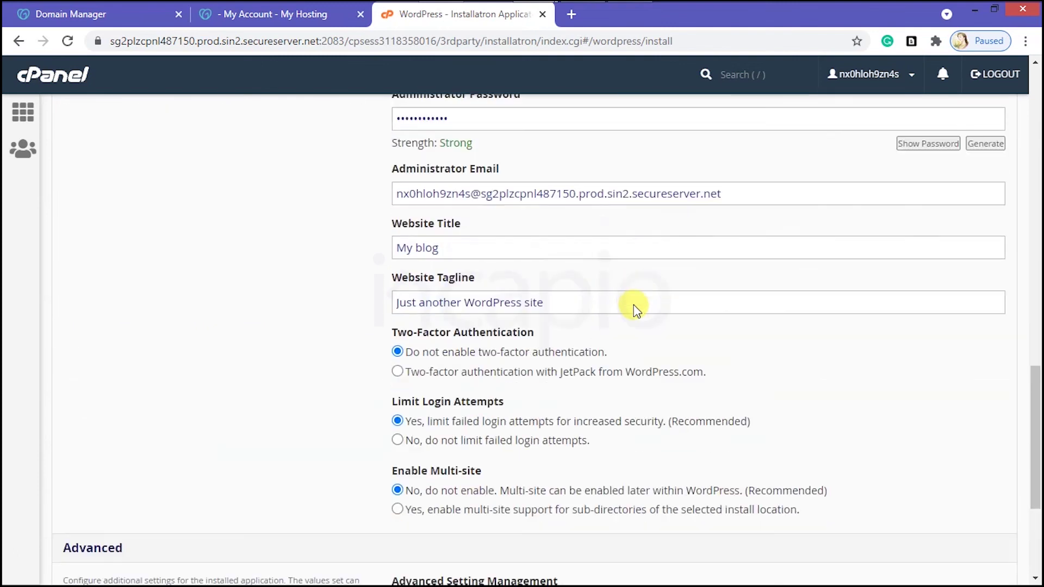
{"action": "scroll", "coordinate": [707, 381], "scroll_direction": "down", "scroll_amount": 5}
{"action": "left_click", "coordinate": [995, 480]}
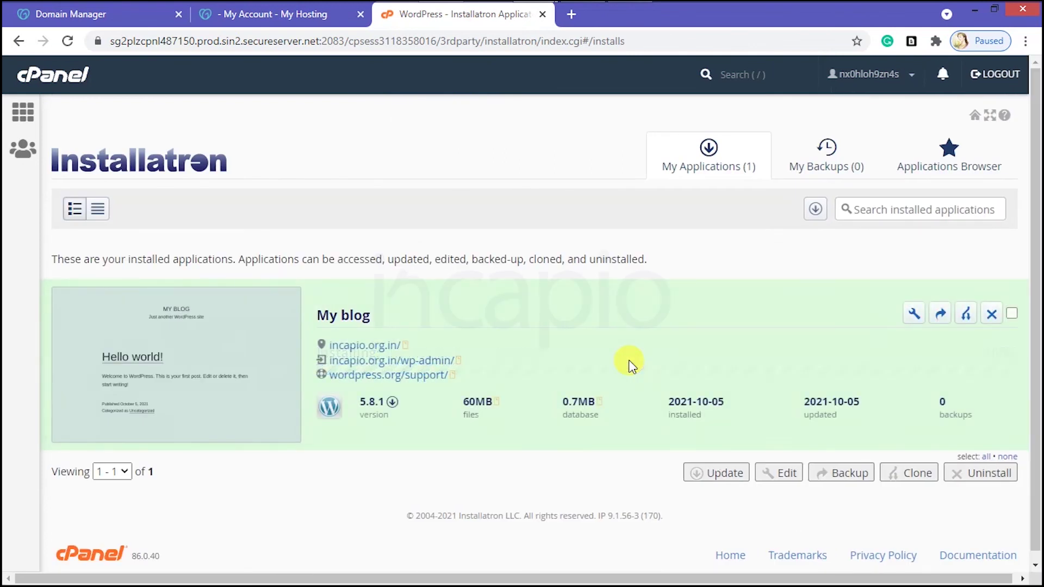
{"action": "left_click", "coordinate": [377, 348]}
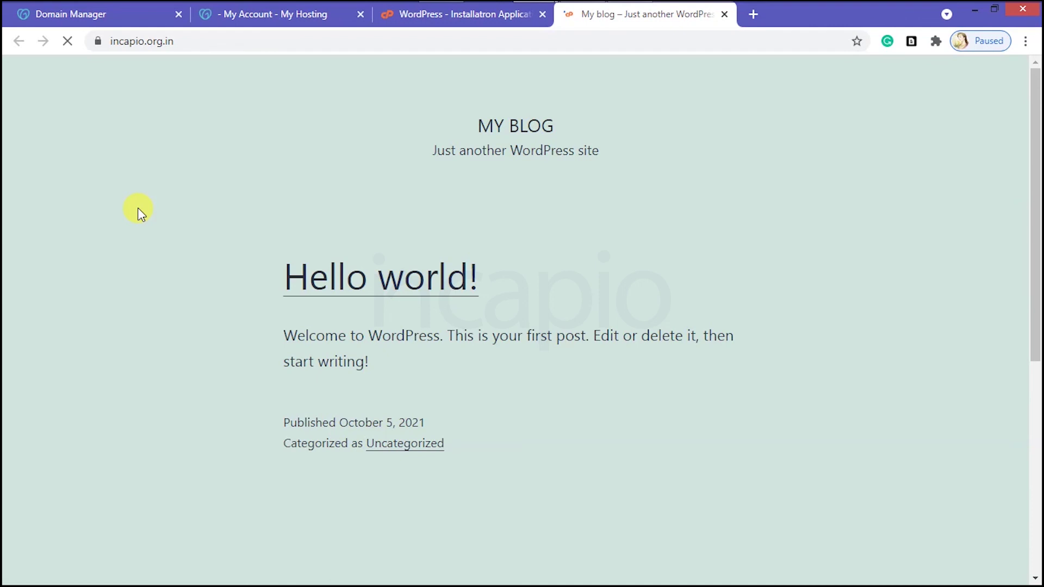
{"action": "left_click", "coordinate": [100, 40]}
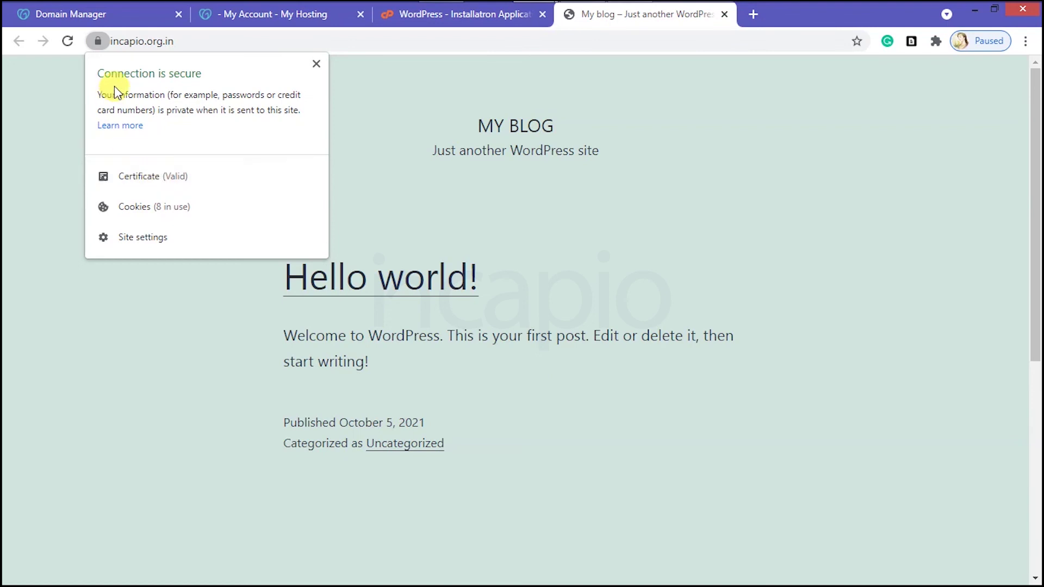
{"action": "left_click", "coordinate": [739, 41]}
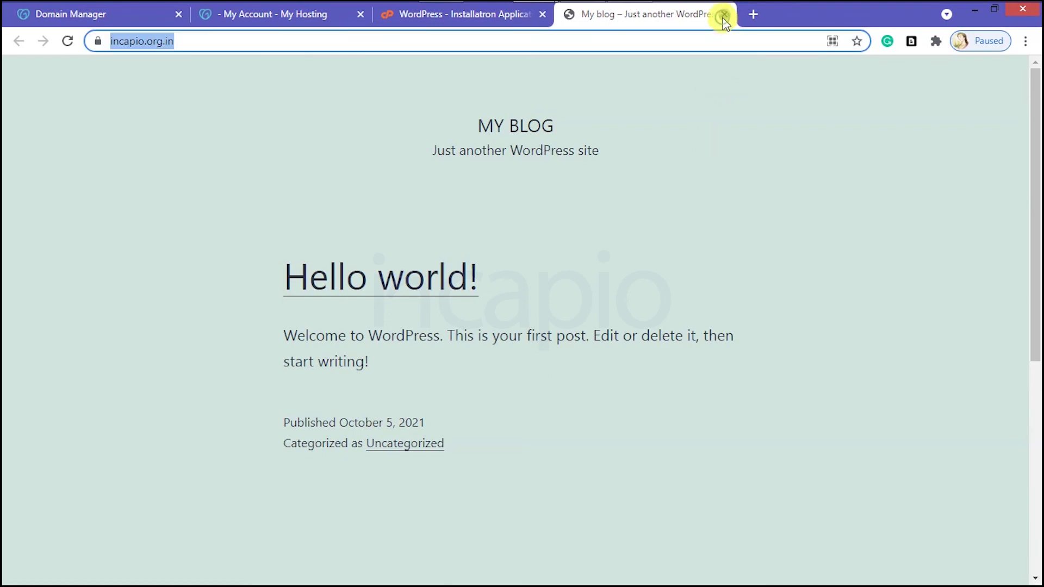
{"action": "left_click", "coordinate": [723, 15]}
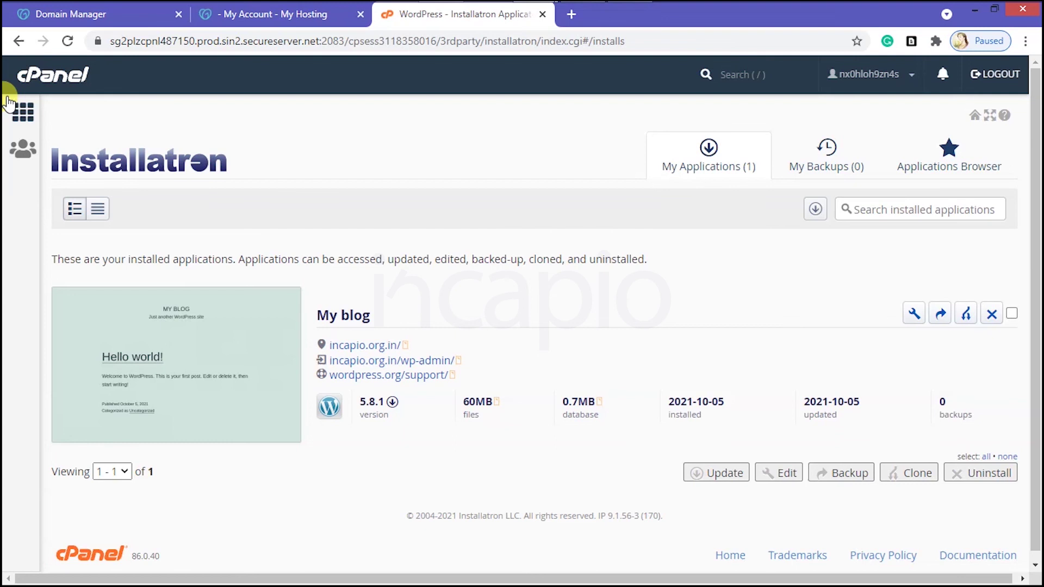
{"action": "left_click", "coordinate": [8, 102]}
Step: Create the subdomain kb under incapio.org.in, then return to the cPanel home page
{"action": "scroll", "coordinate": [264, 323], "scroll_direction": "down", "scroll_amount": 5}
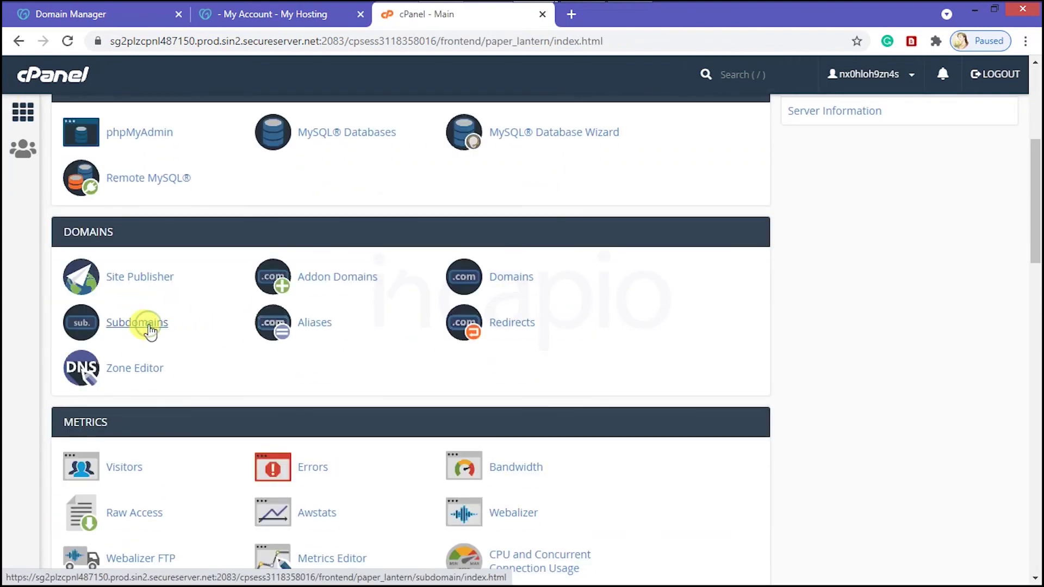
{"action": "left_click", "coordinate": [152, 324]}
{"action": "left_click", "coordinate": [136, 287]}
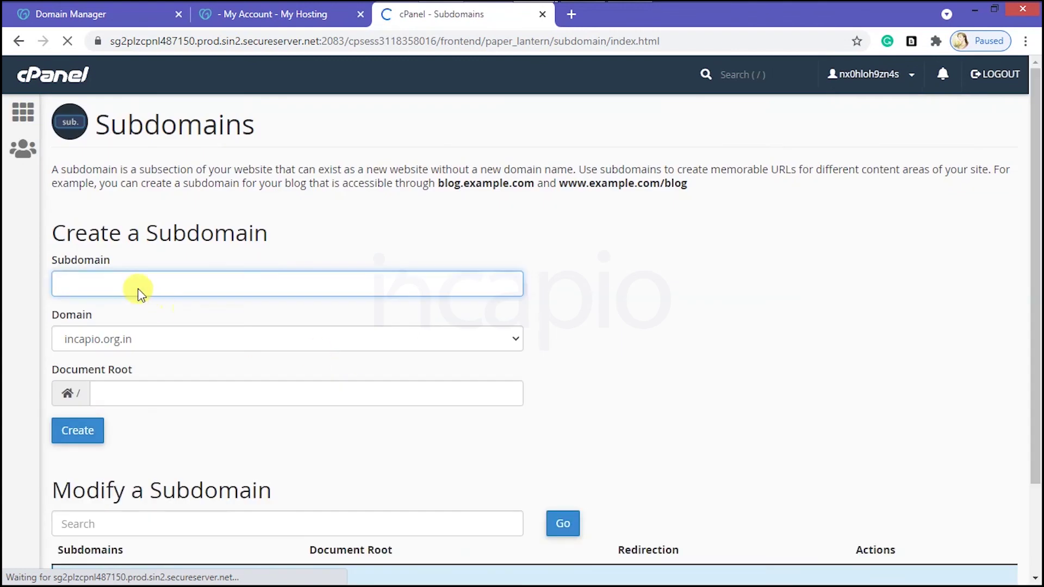
{"action": "type", "text": "kb"}
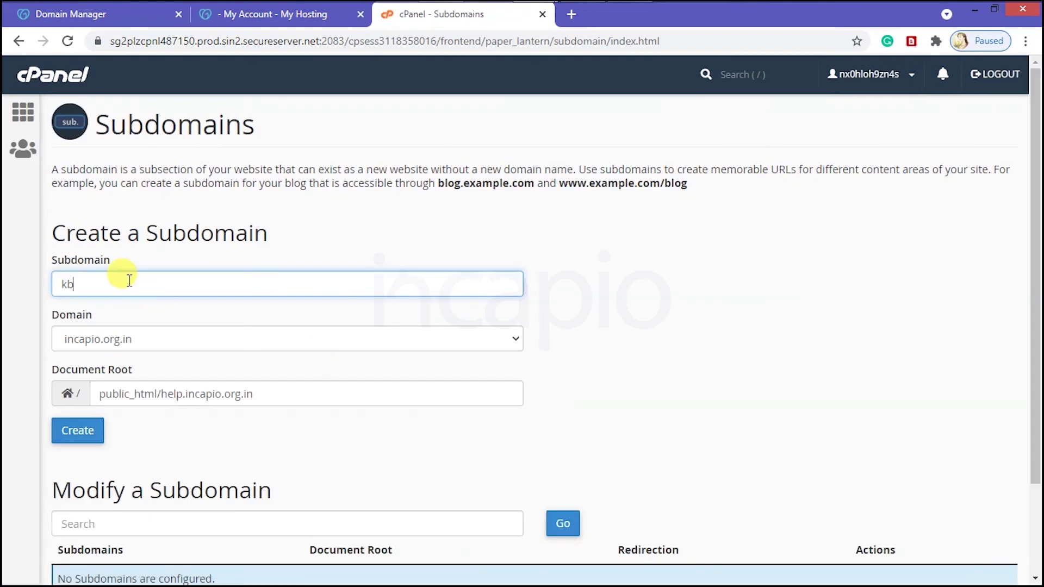
{"action": "left_click", "coordinate": [173, 338]}
{"action": "left_click", "coordinate": [180, 360]}
{"action": "left_click", "coordinate": [87, 431]}
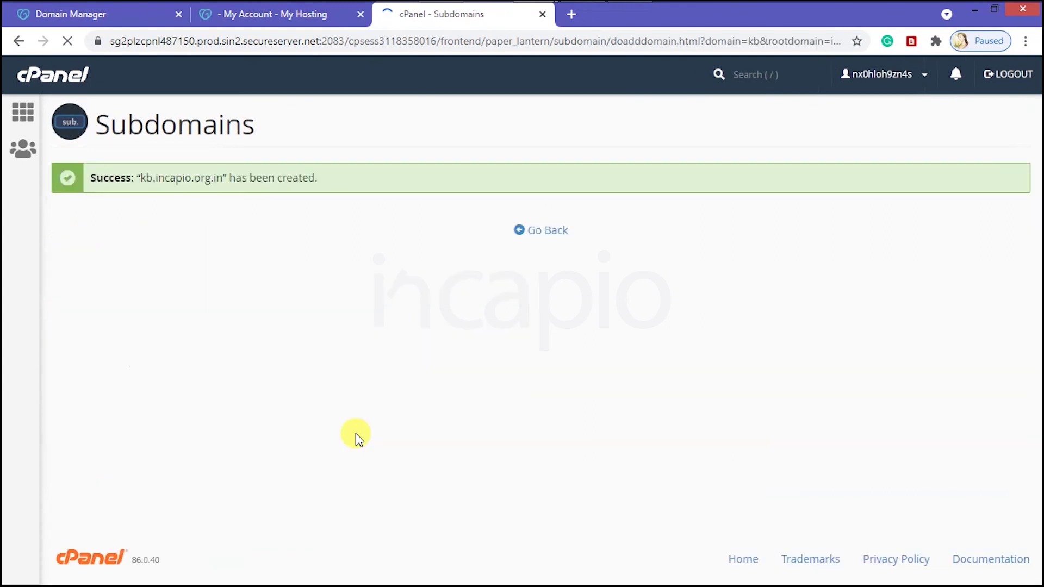
{"action": "left_click", "coordinate": [541, 234]}
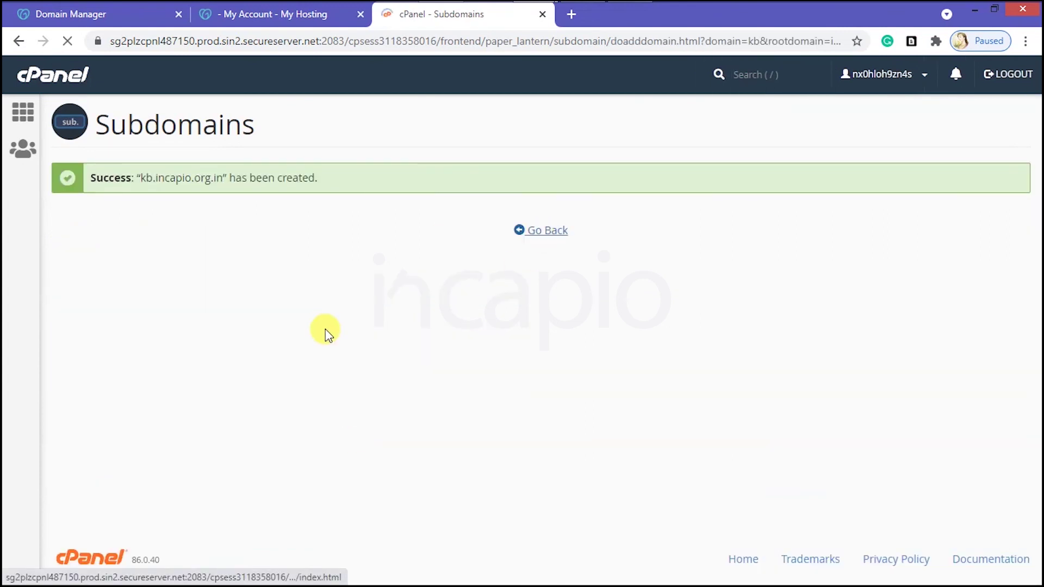
{"action": "left_click", "coordinate": [23, 112]}
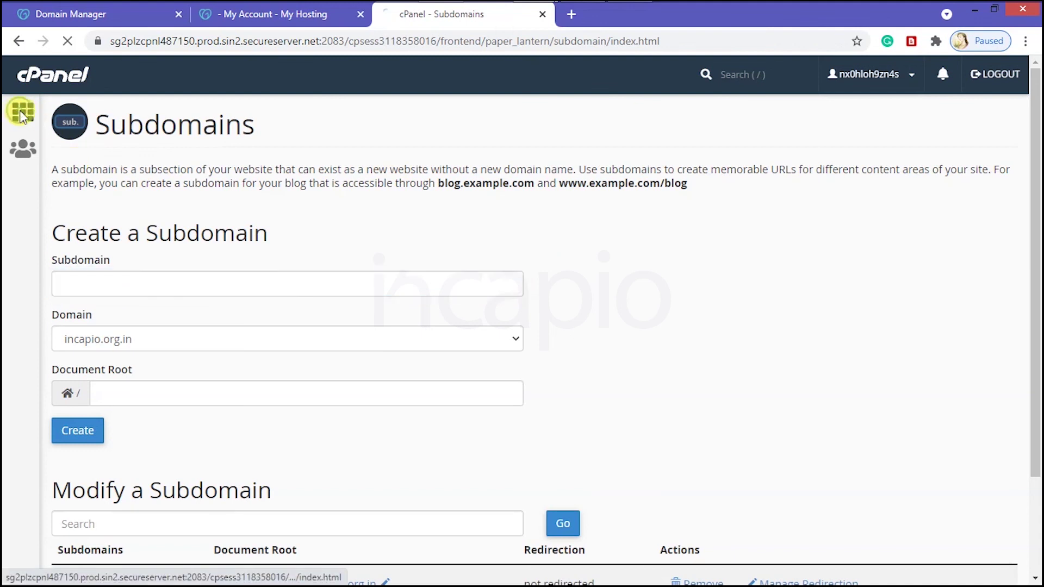
{"action": "scroll", "coordinate": [216, 359], "scroll_direction": "down", "scroll_amount": 15}
Step: Find osTicket in Installatron's Applications Browser and open its details
{"action": "left_click", "coordinate": [191, 298]}
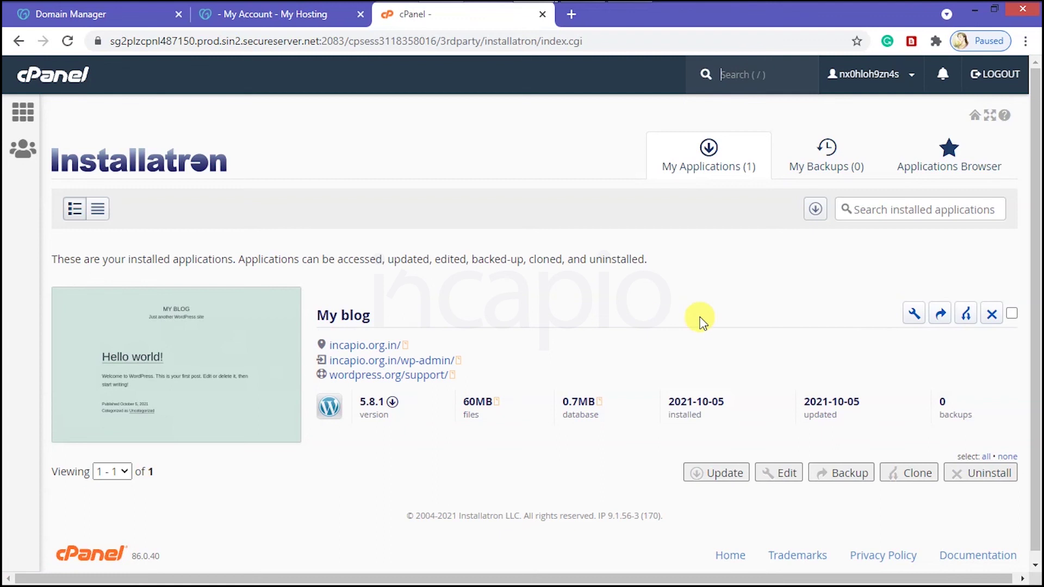
{"action": "left_click", "coordinate": [933, 158]}
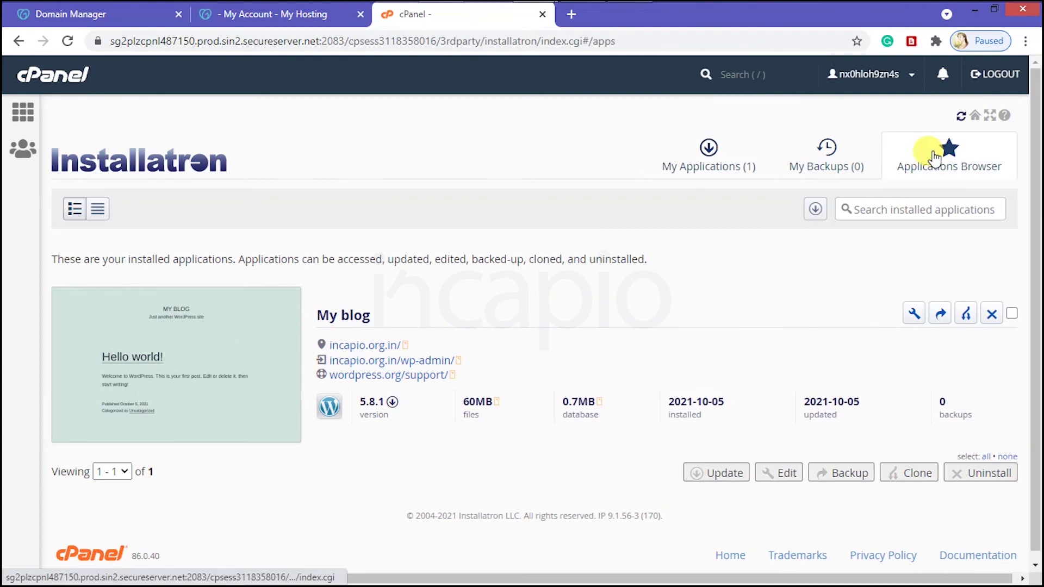
{"action": "scroll", "coordinate": [618, 292], "scroll_direction": "down", "scroll_amount": 5}
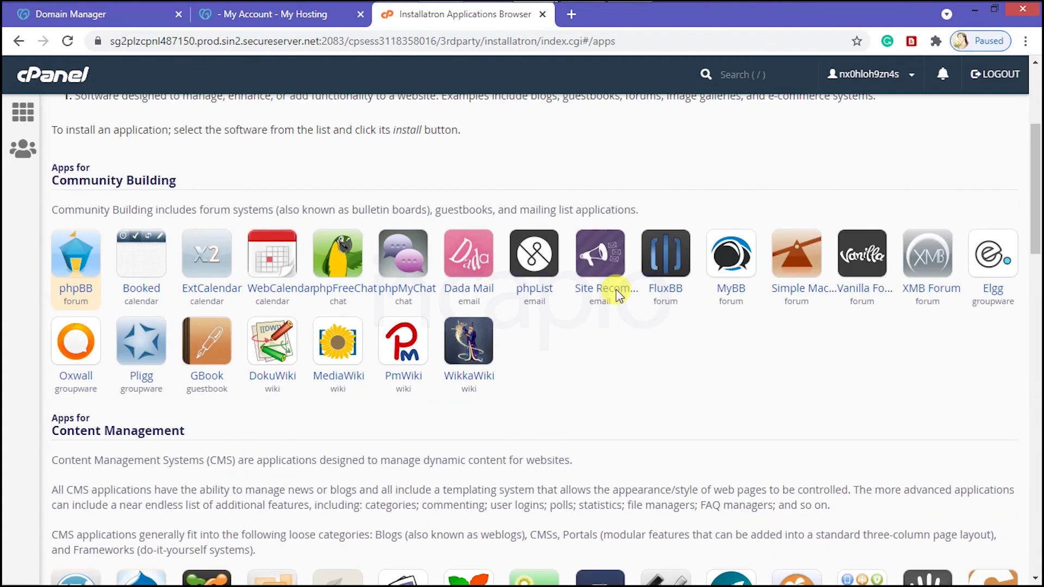
{"action": "scroll", "coordinate": [618, 296], "scroll_direction": "down", "scroll_amount": 12}
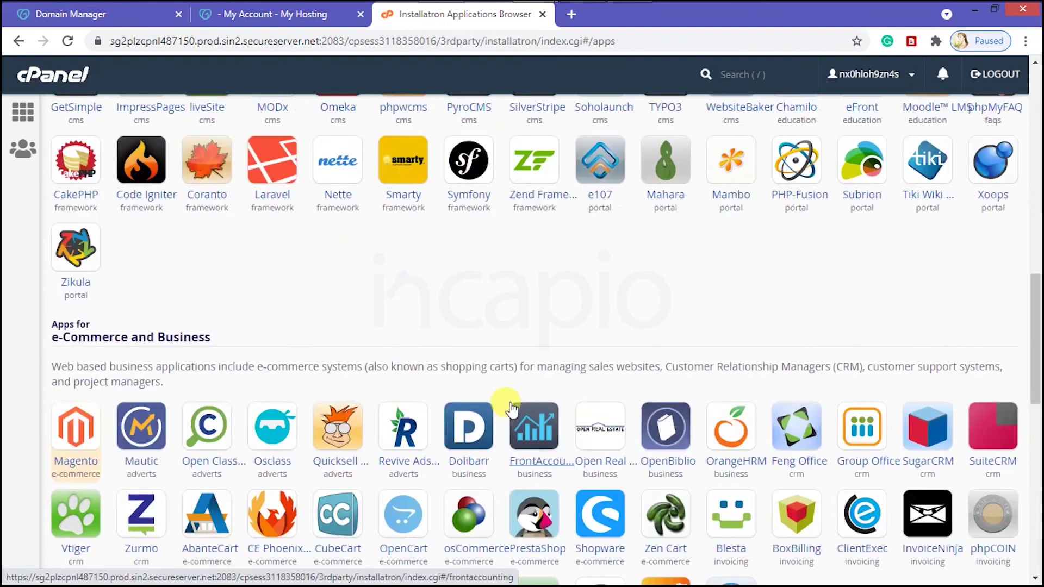
{"action": "scroll", "coordinate": [511, 410], "scroll_direction": "down", "scroll_amount": 3}
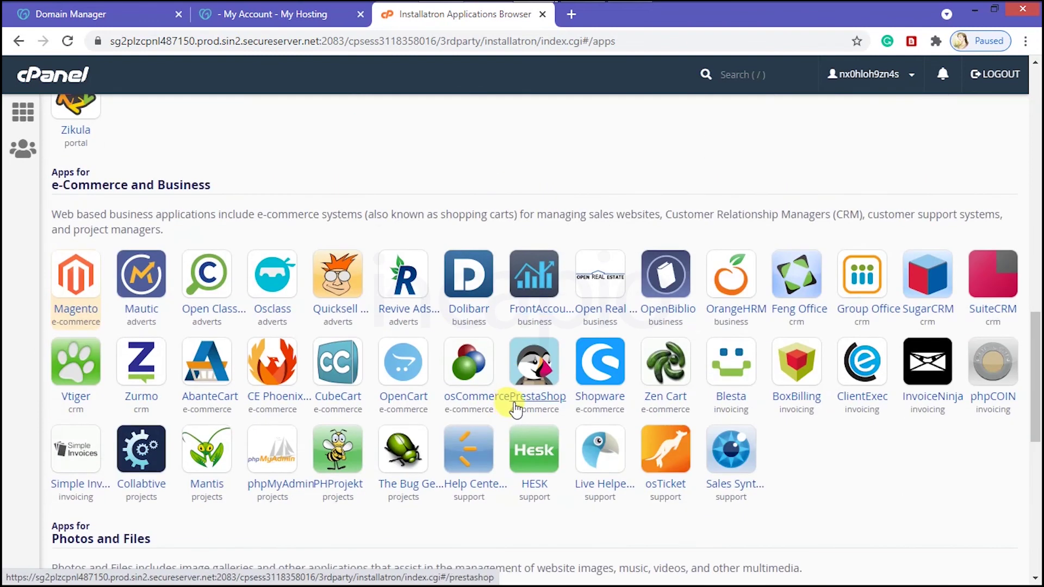
{"action": "scroll", "coordinate": [516, 409], "scroll_direction": "down", "scroll_amount": 4}
{"action": "left_click", "coordinate": [672, 261]}
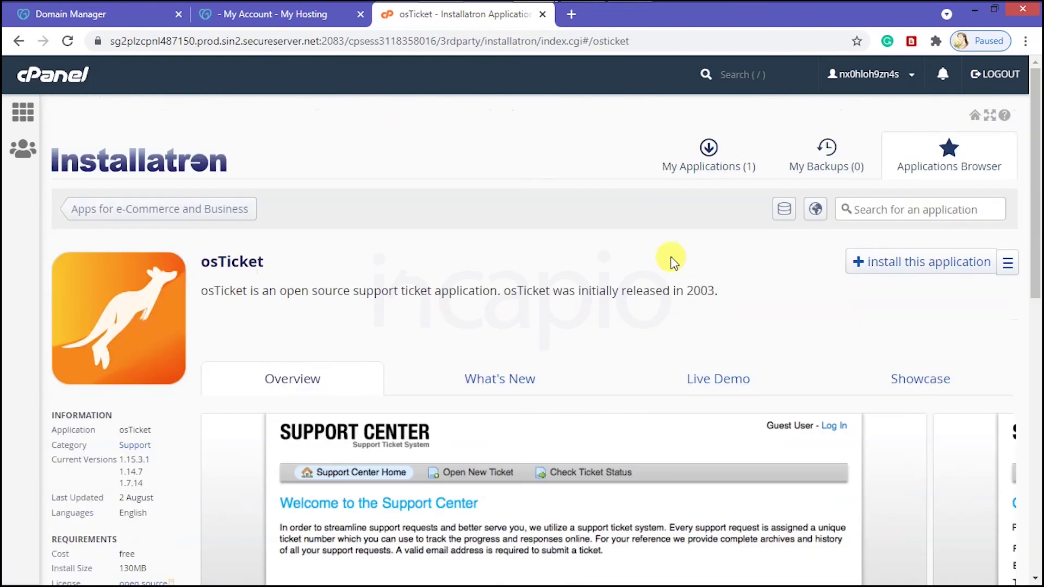
{"action": "left_click", "coordinate": [894, 276]}
{"action": "left_click", "coordinate": [559, 183]}
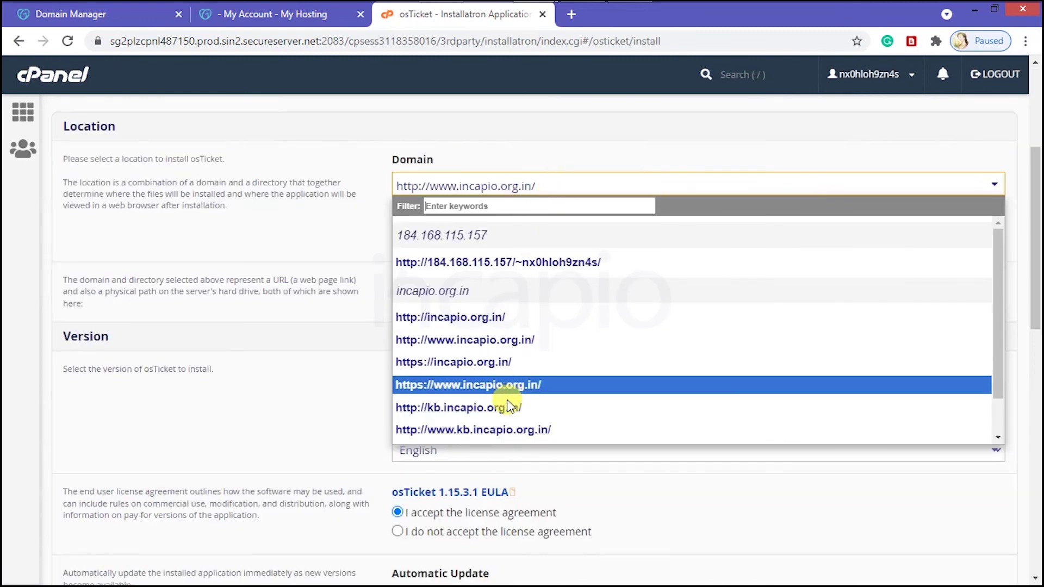
{"action": "scroll", "coordinate": [507, 407], "scroll_direction": "down", "scroll_amount": 2}
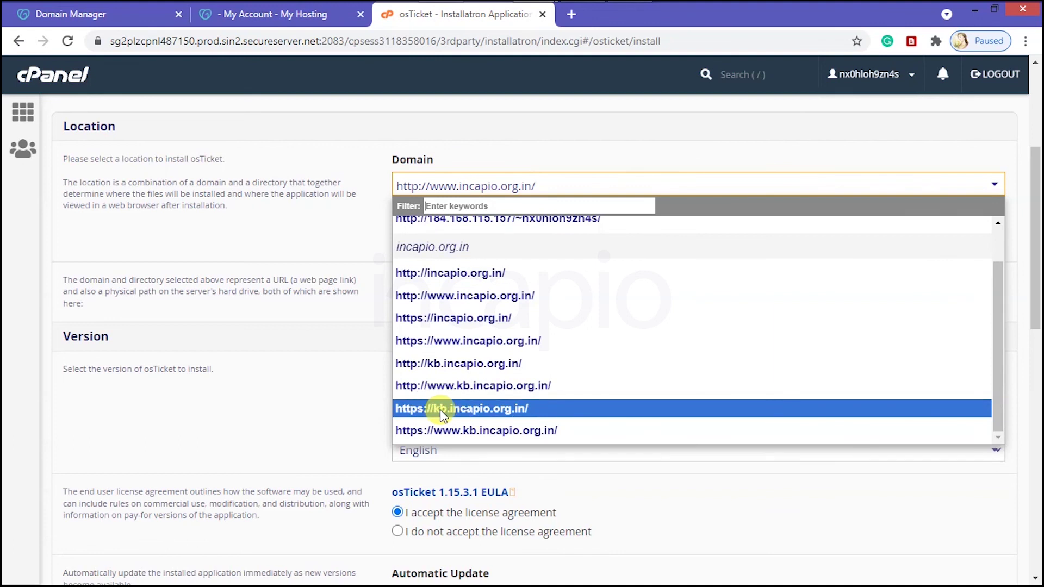
{"action": "left_click", "coordinate": [439, 410]}
{"action": "scroll", "coordinate": [440, 409], "scroll_direction": "down", "scroll_amount": 15}
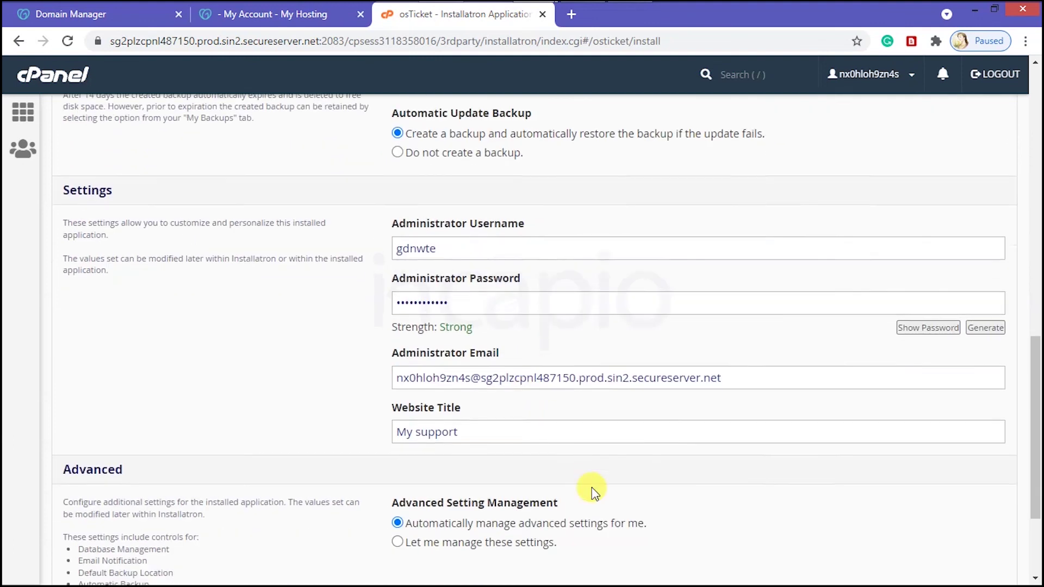
{"action": "left_click", "coordinate": [985, 482]}
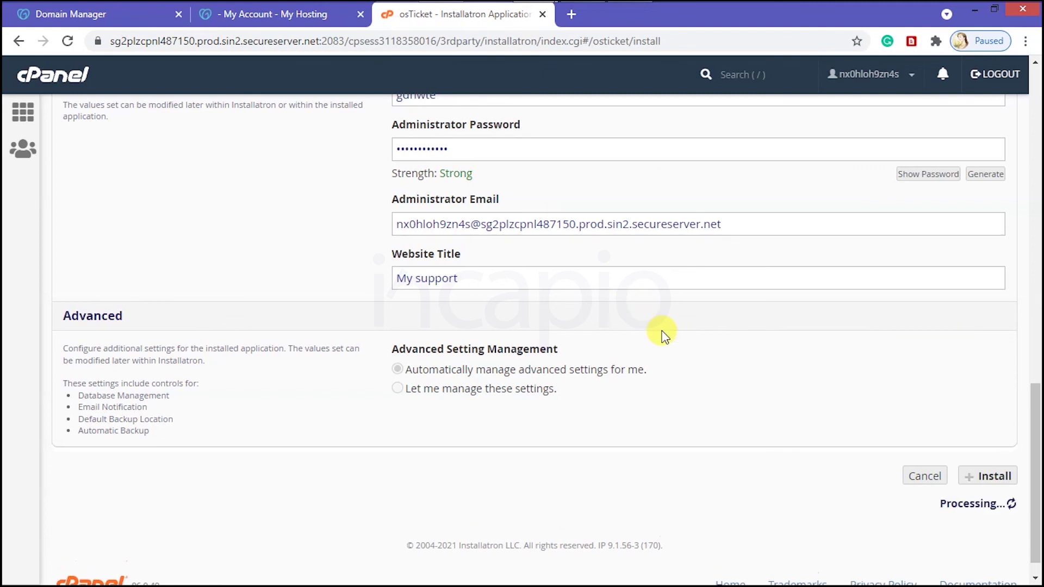
Step: Open the new 'My support' site and confirm its certificate is valid via the padlock
{"action": "scroll", "coordinate": [484, 391], "scroll_direction": "down", "scroll_amount": 5}
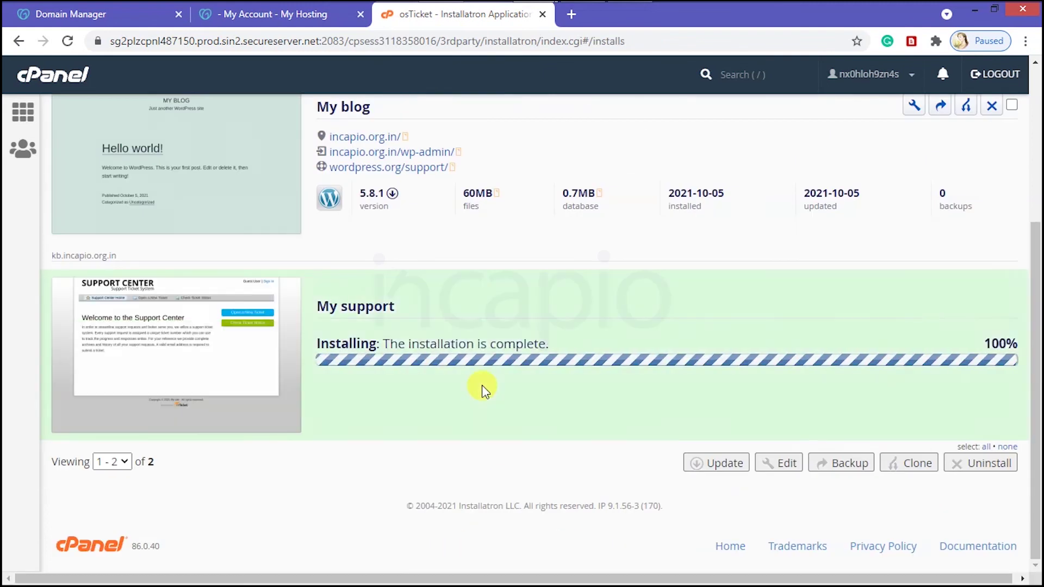
{"action": "left_click", "coordinate": [396, 336]}
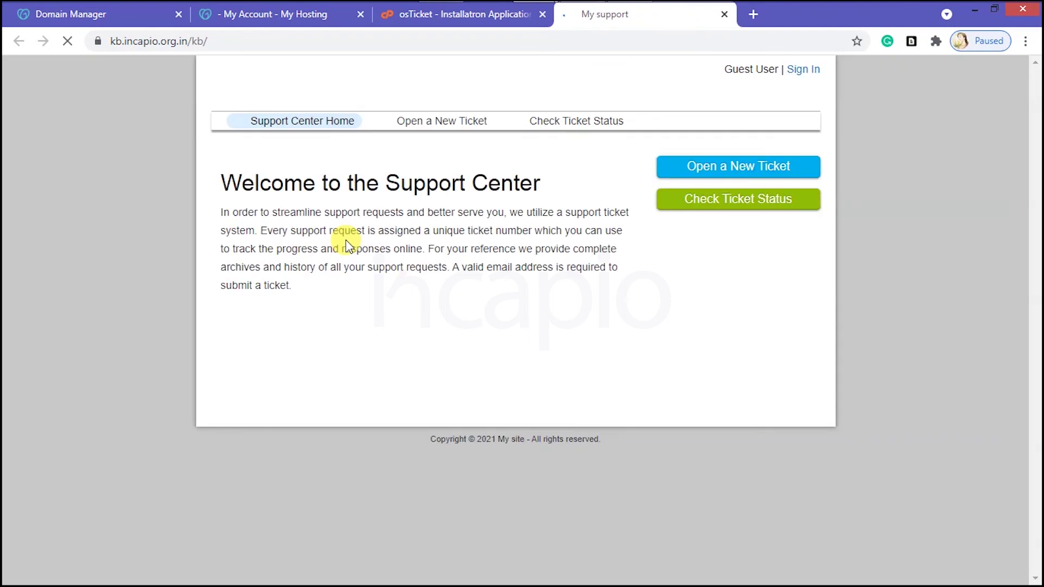
{"action": "left_click", "coordinate": [98, 40]}
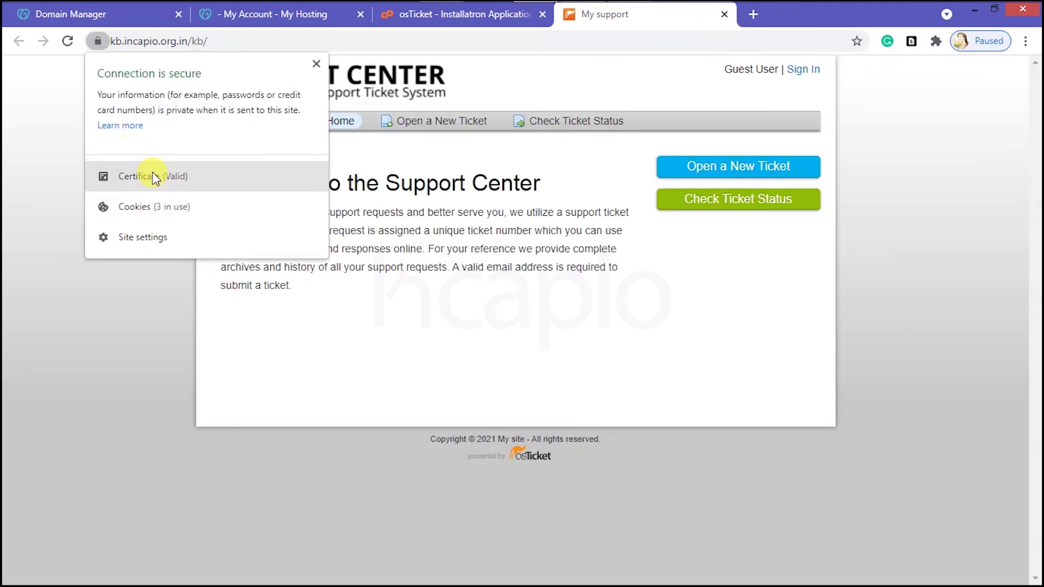